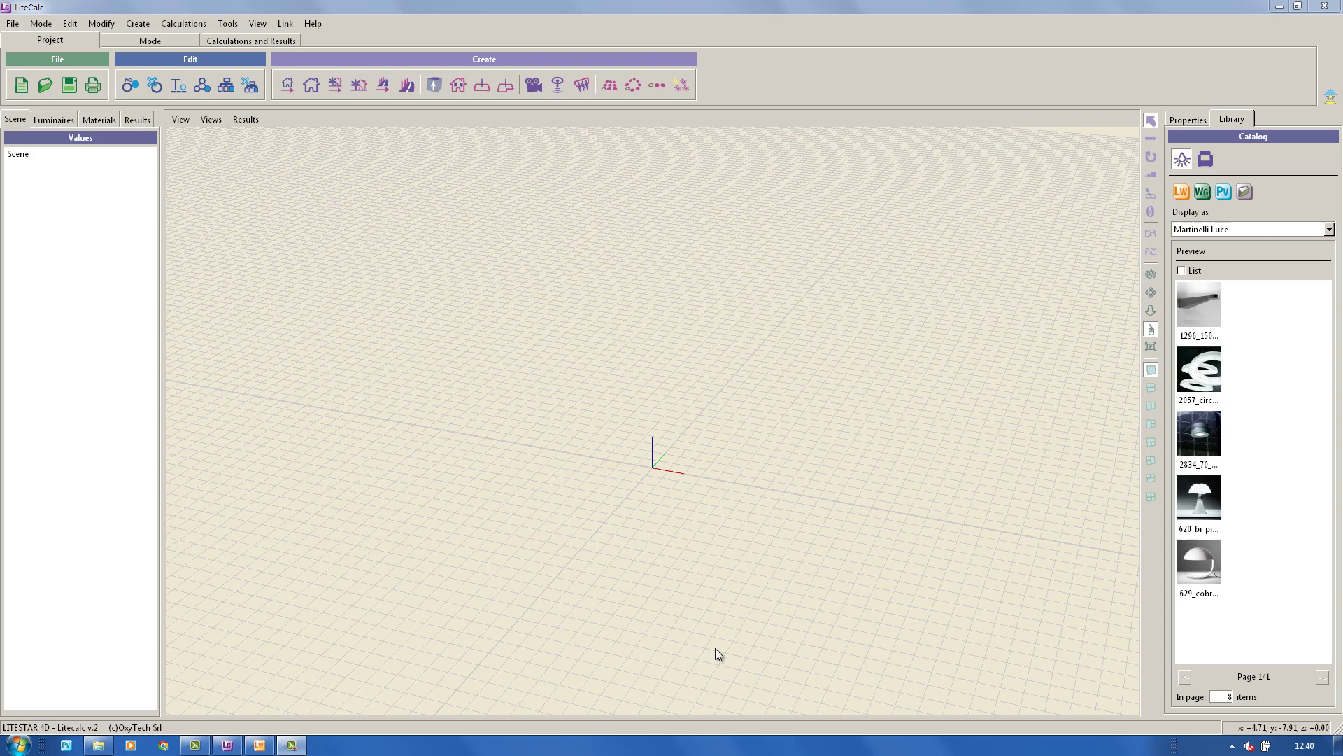
Step: Import tutorial.dxf from Explorer into the scene at 1.000 meter scale as tutorial_dxf
click(99, 745)
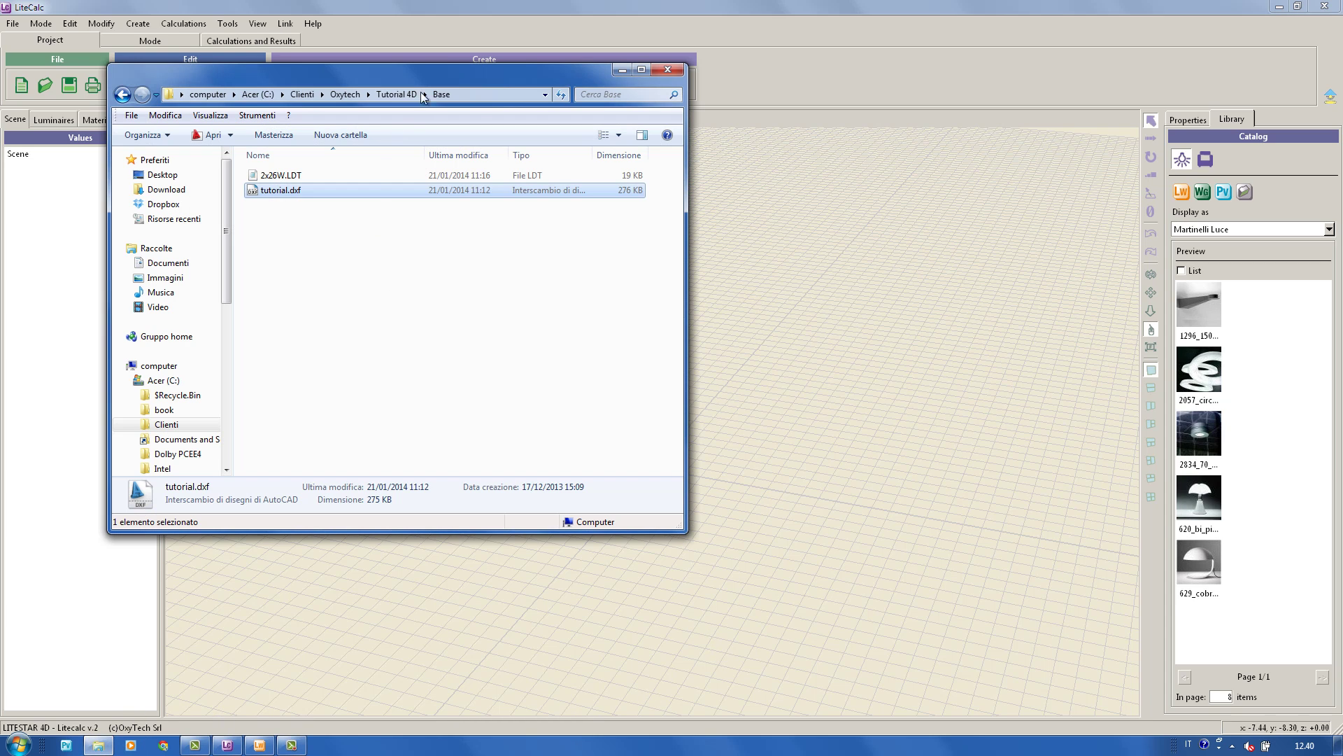
drag(443, 70, 355, 147)
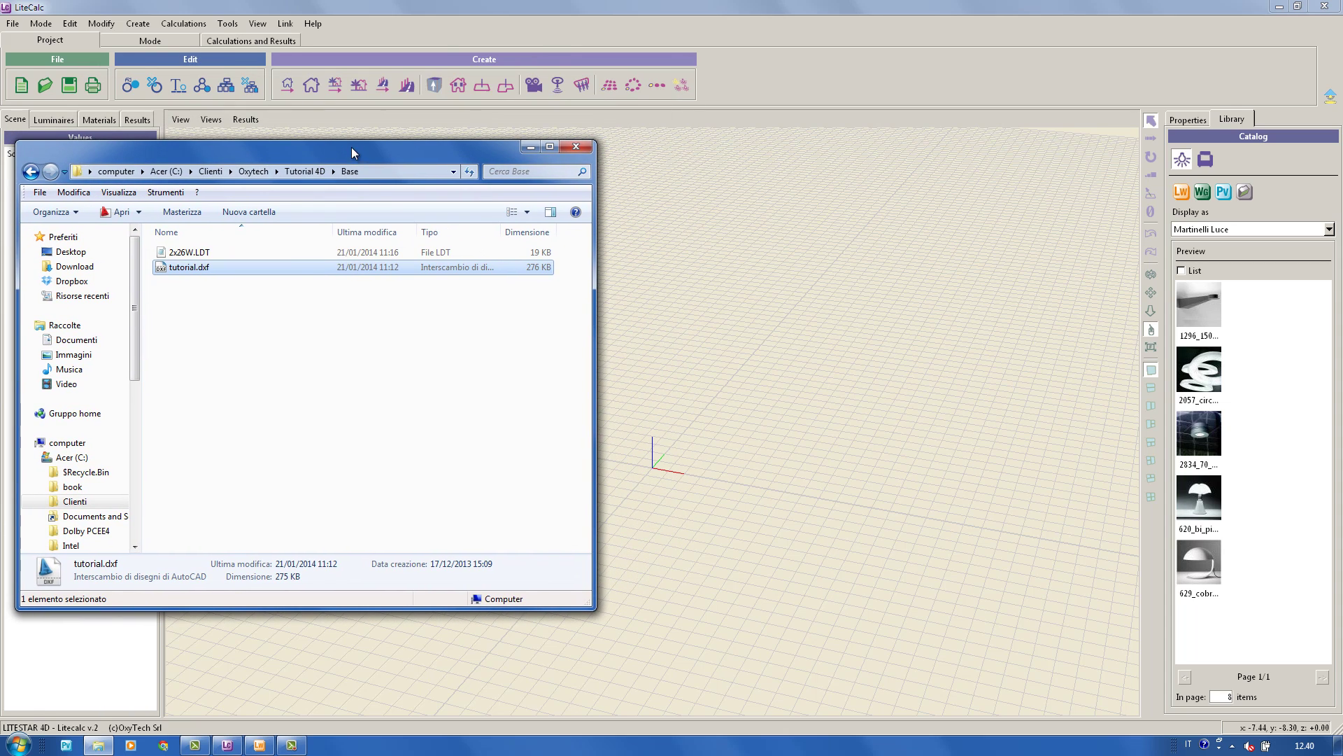
drag(160, 271, 656, 468)
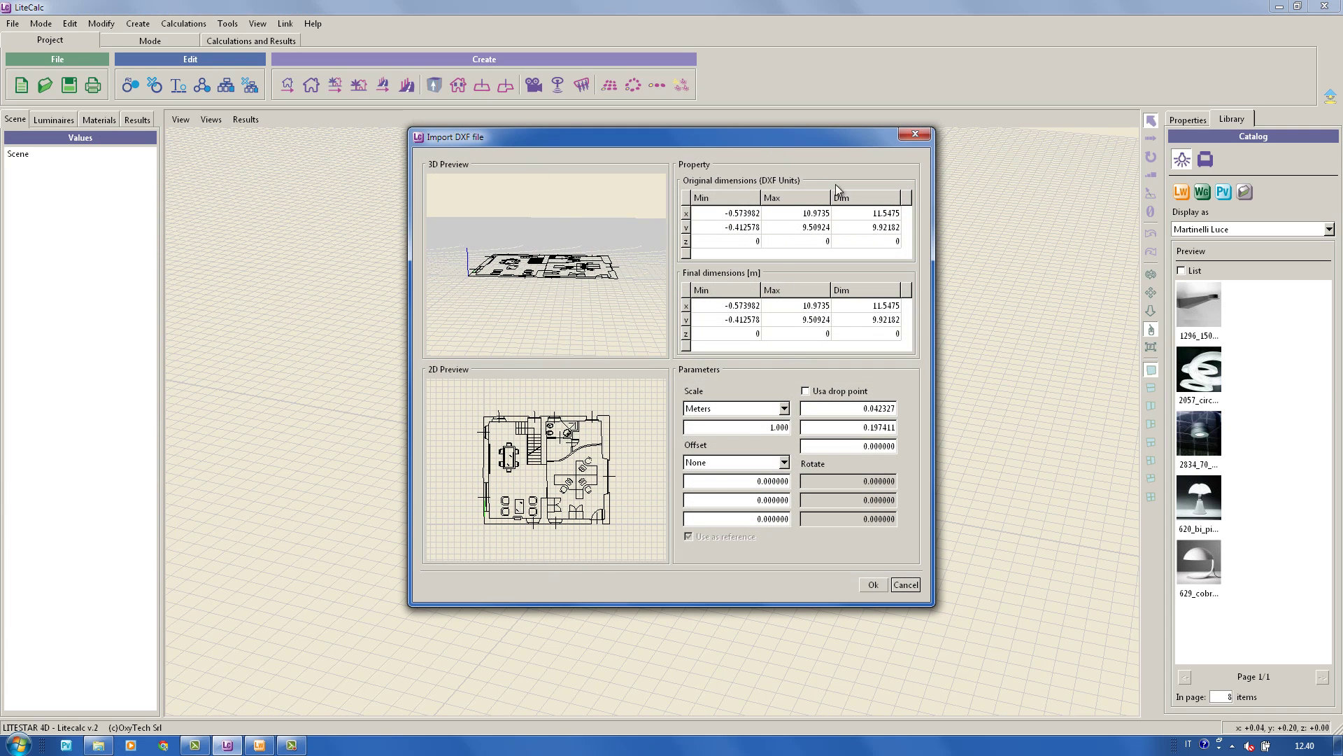
click(873, 586)
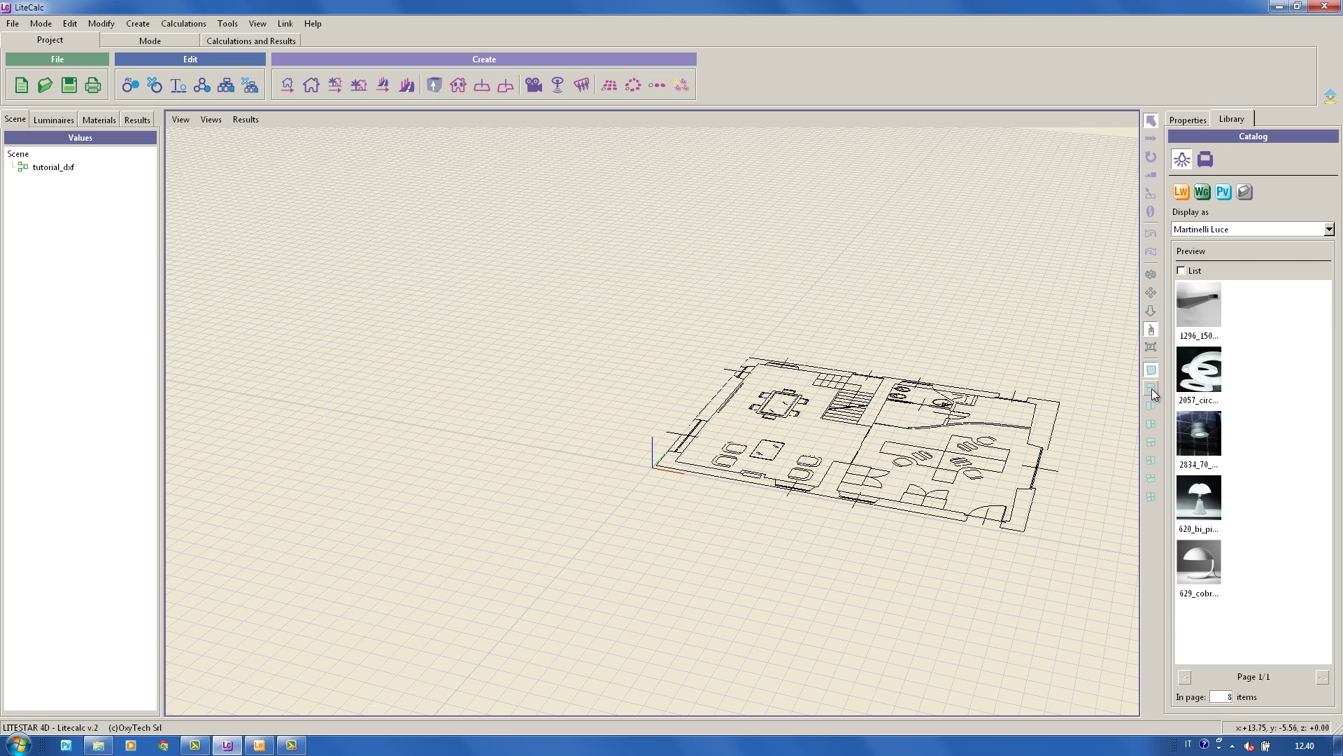
Step: Use a two-view layout with a wide Top view plan left and a narrow 3D view right
click(1151, 406)
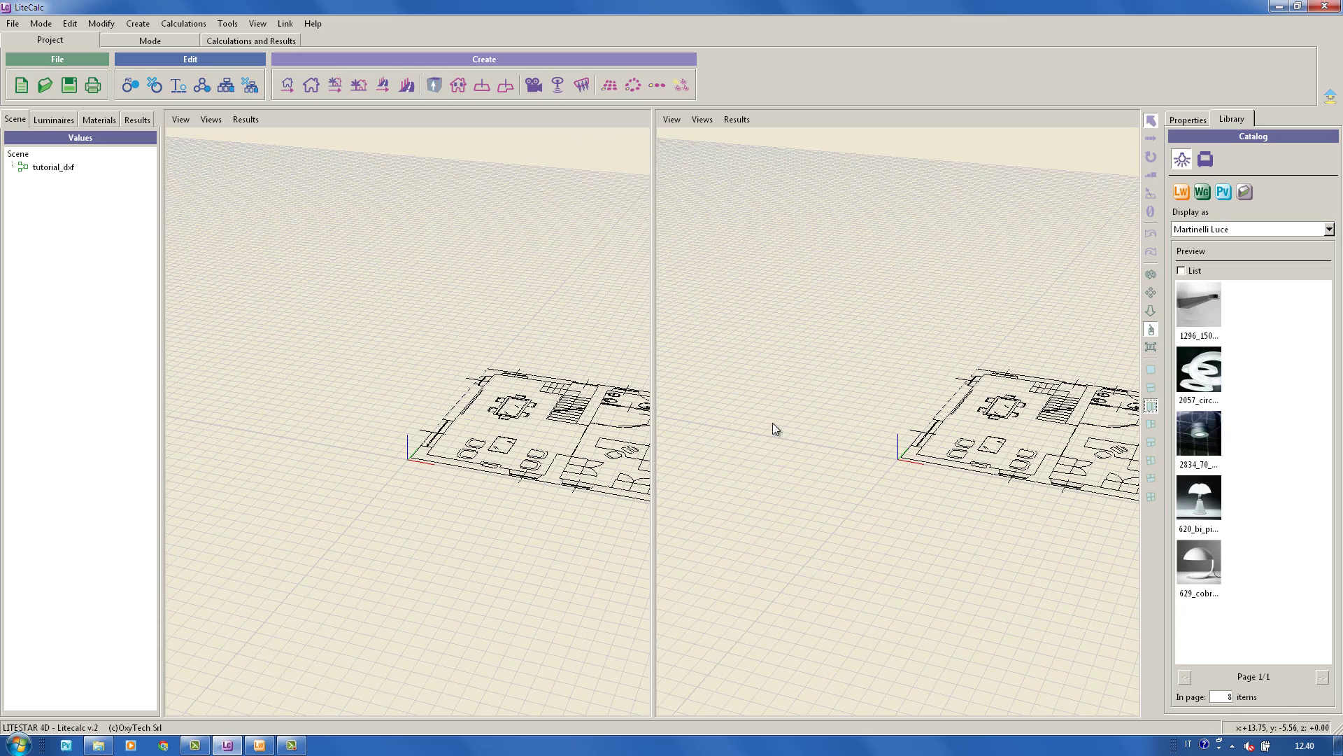
drag(553, 429, 454, 421)
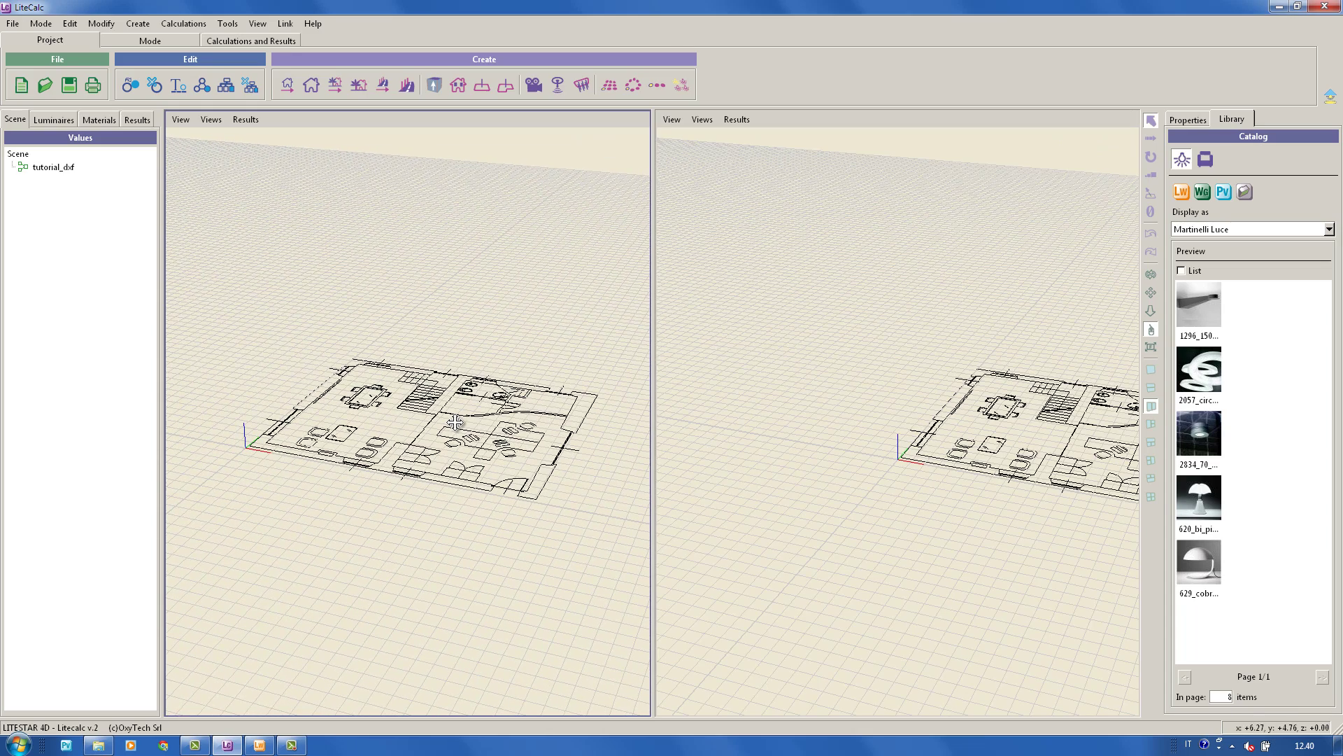
click(211, 120)
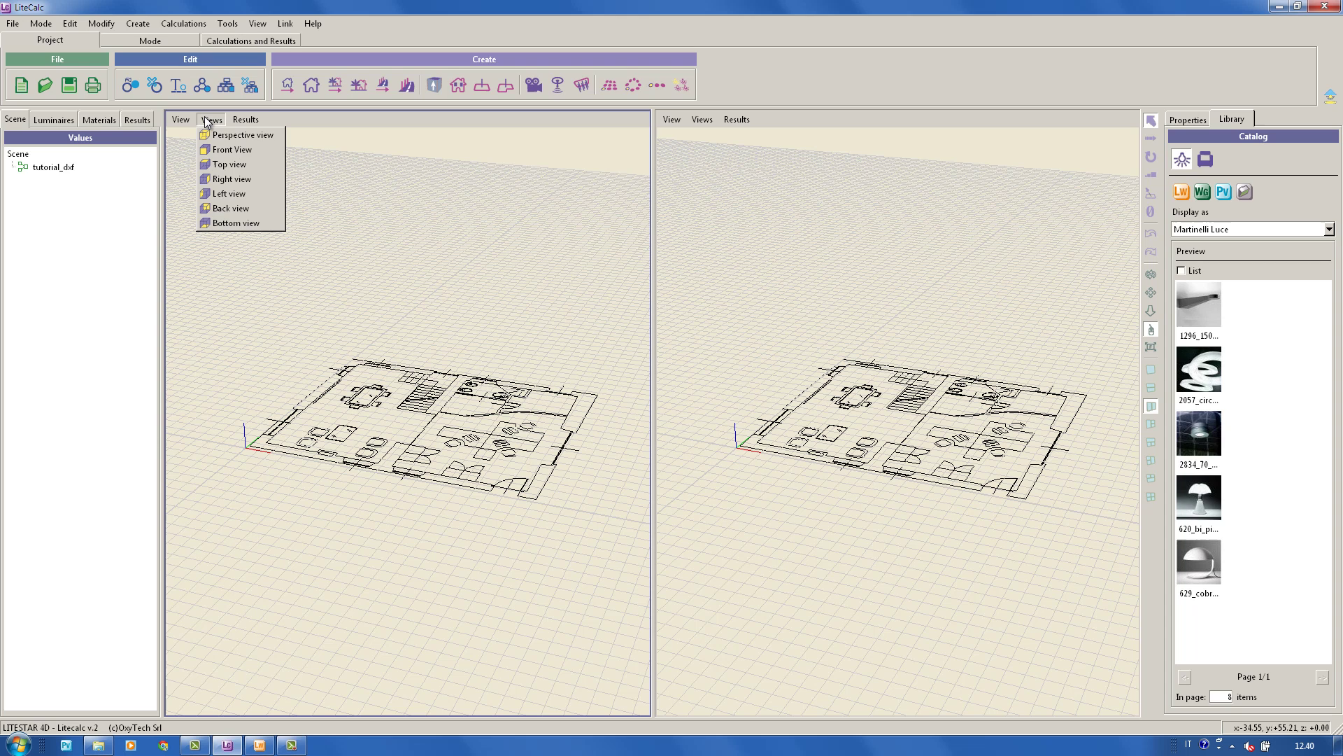
click(225, 165)
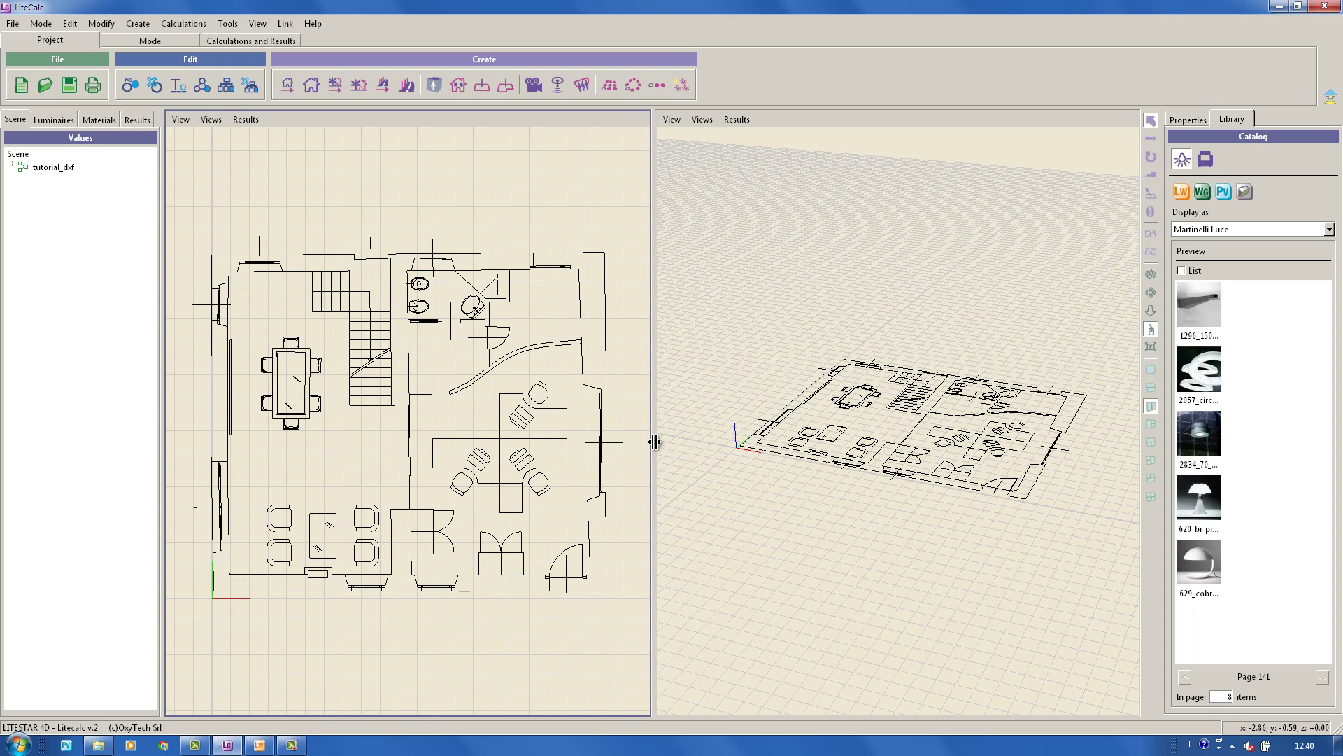
drag(654, 441, 811, 464)
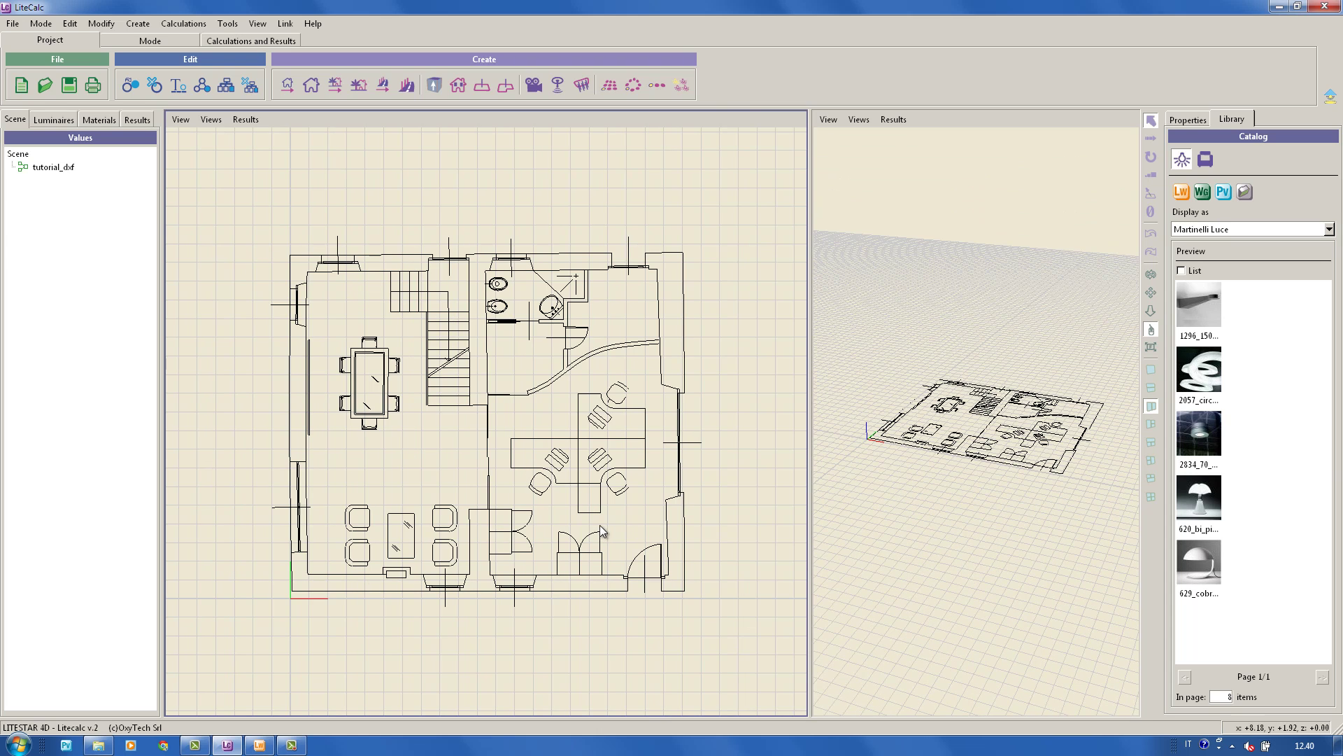
scroll(606, 523, up, 5)
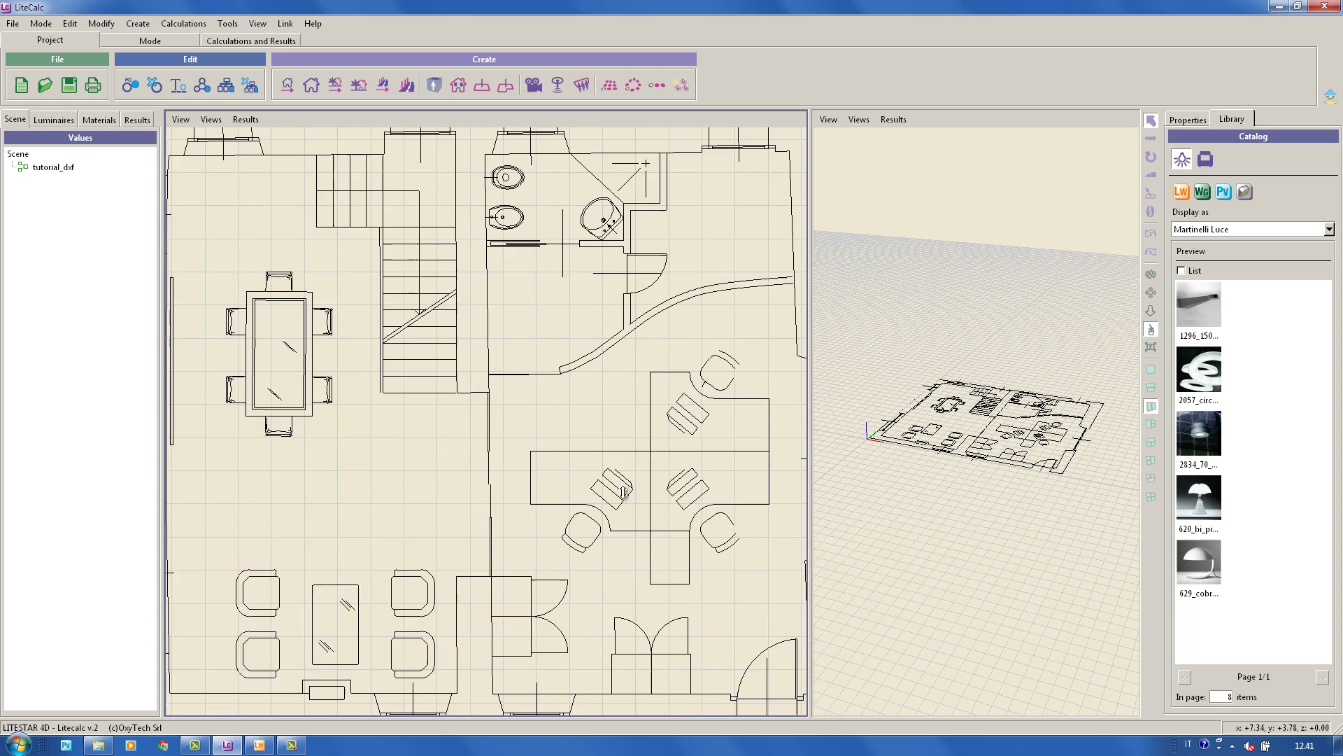
scroll(623, 492, down, 3)
scroll(663, 487, down, 1)
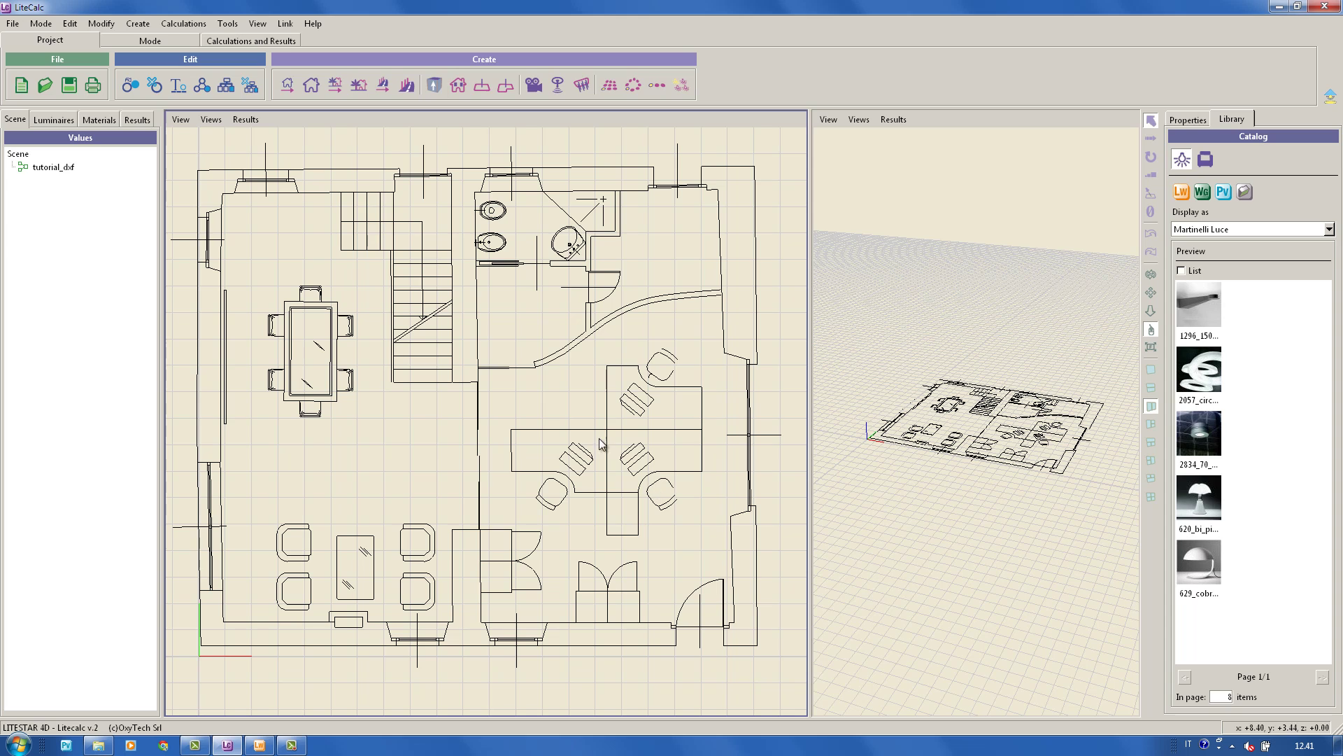
Step: Start a room outline along the office's bottom and right walls to the top-right corner
click(312, 85)
click(480, 625)
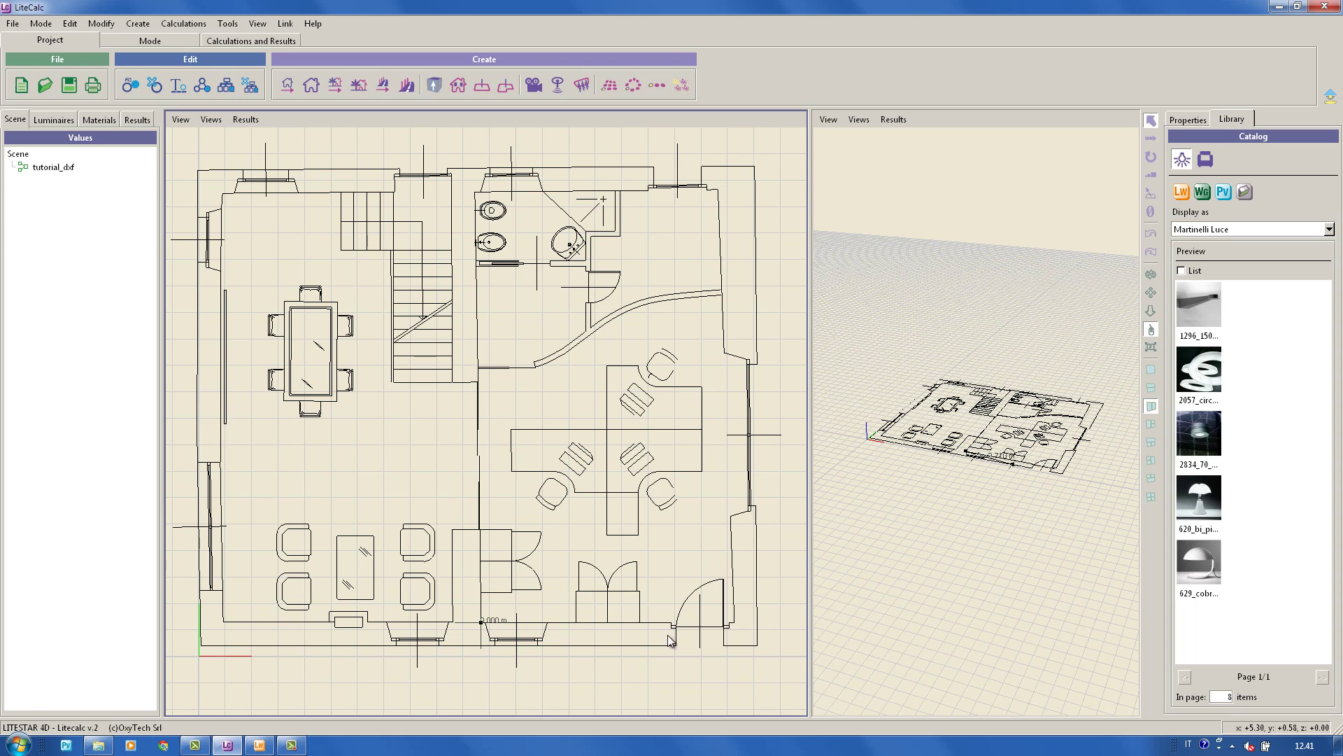
click(735, 622)
click(731, 516)
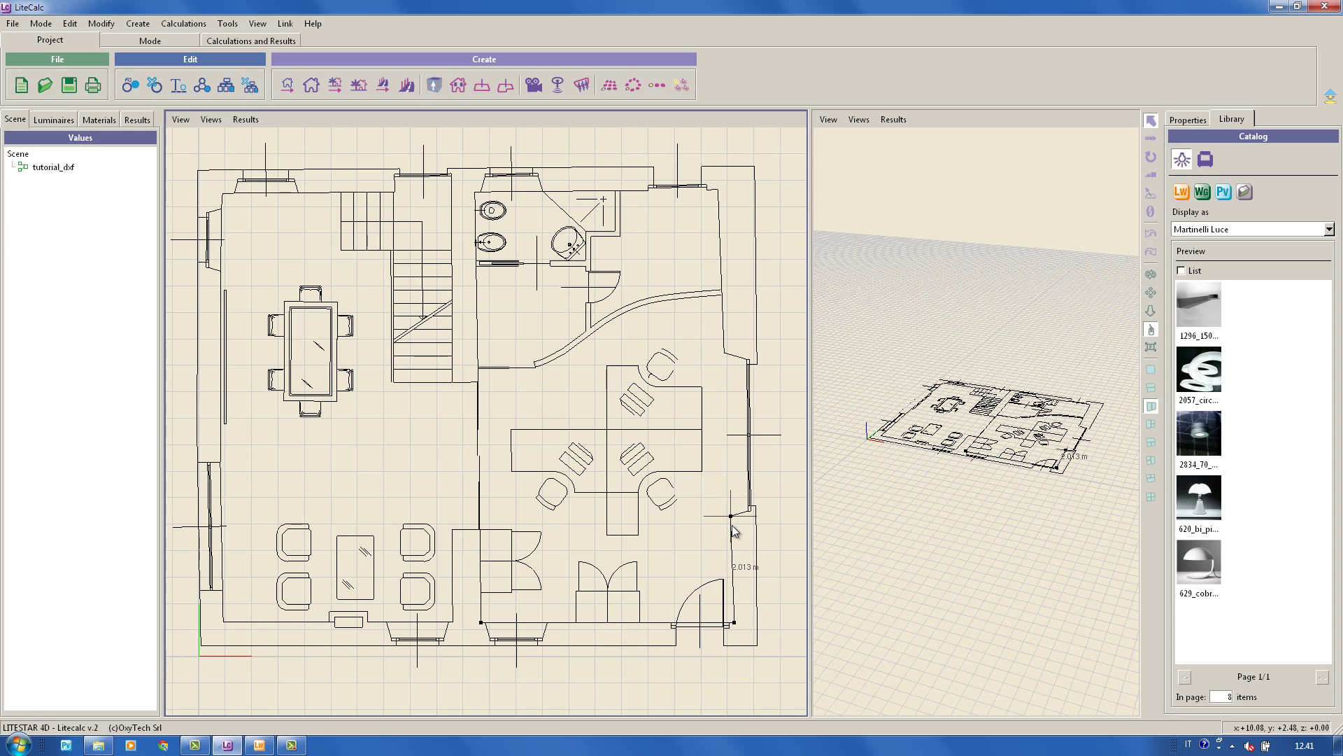
click(725, 352)
click(721, 296)
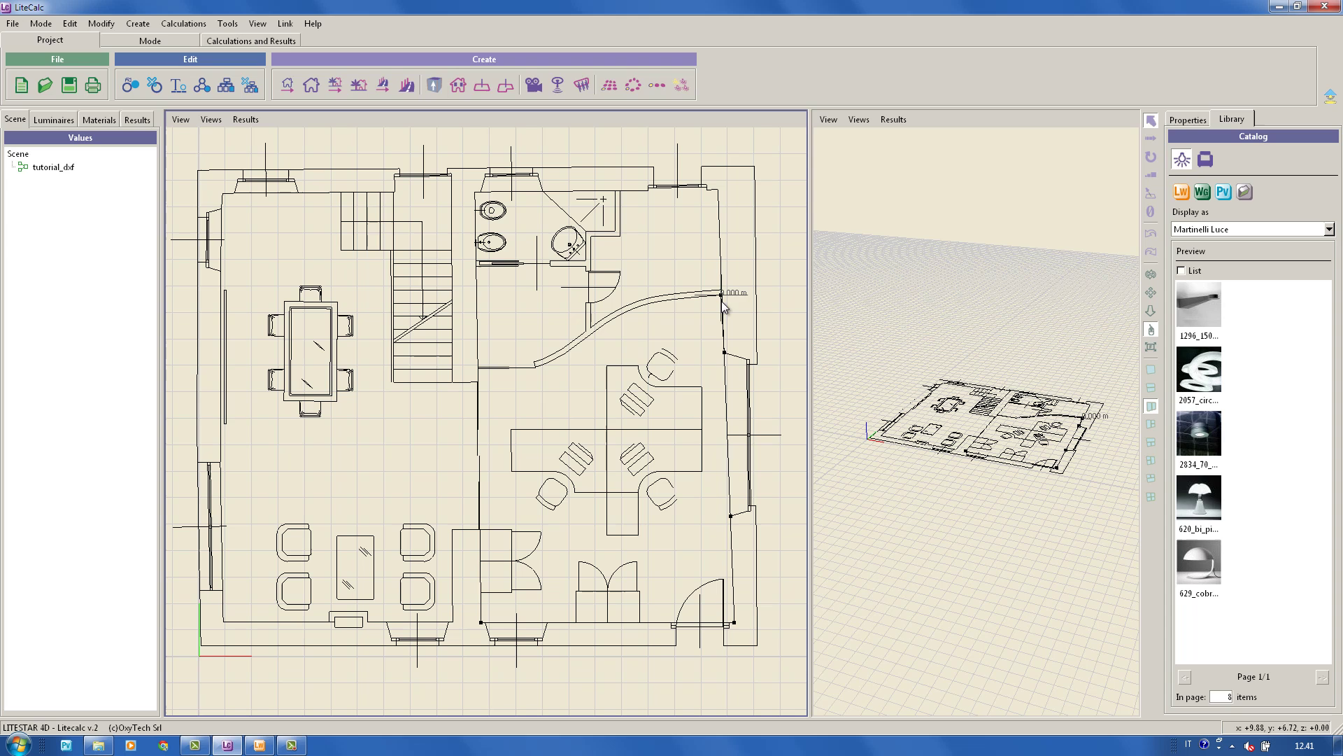
Step: Continue the outline along the curved wall to where it meets the left wall
click(627, 334)
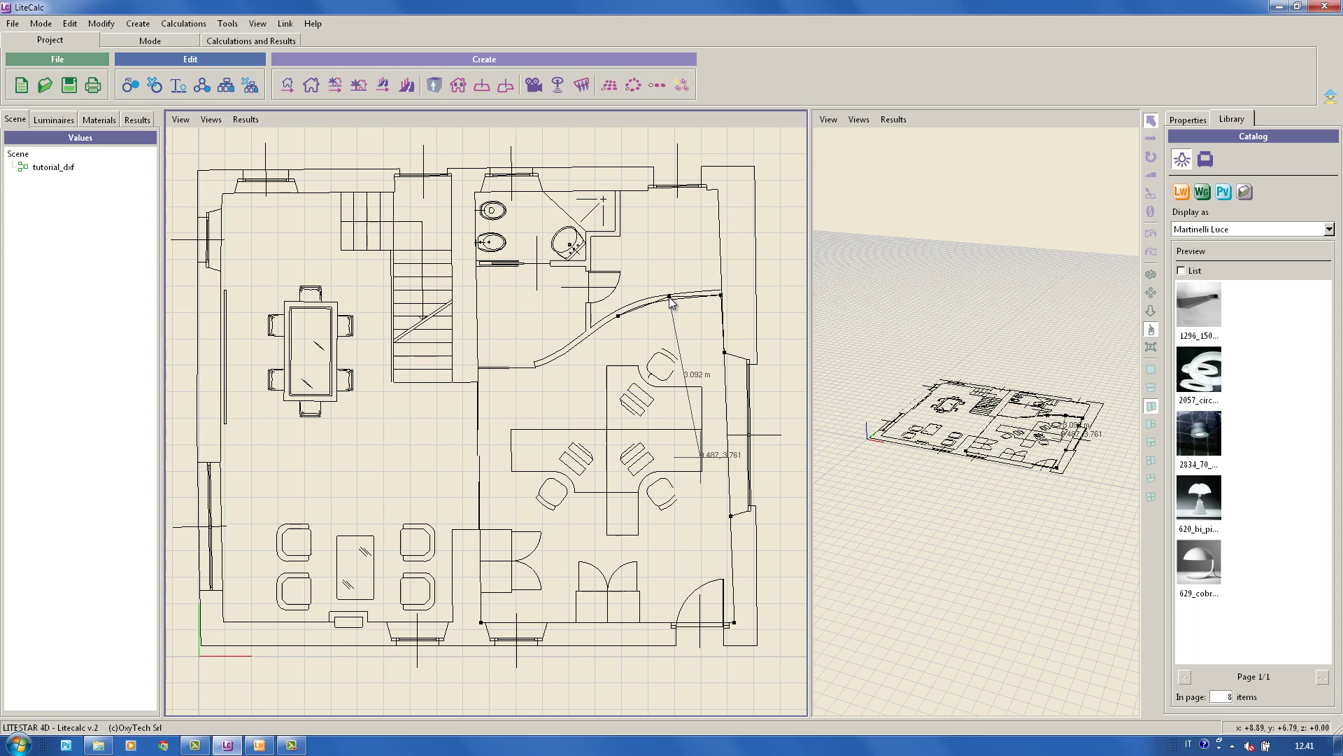
click(669, 300)
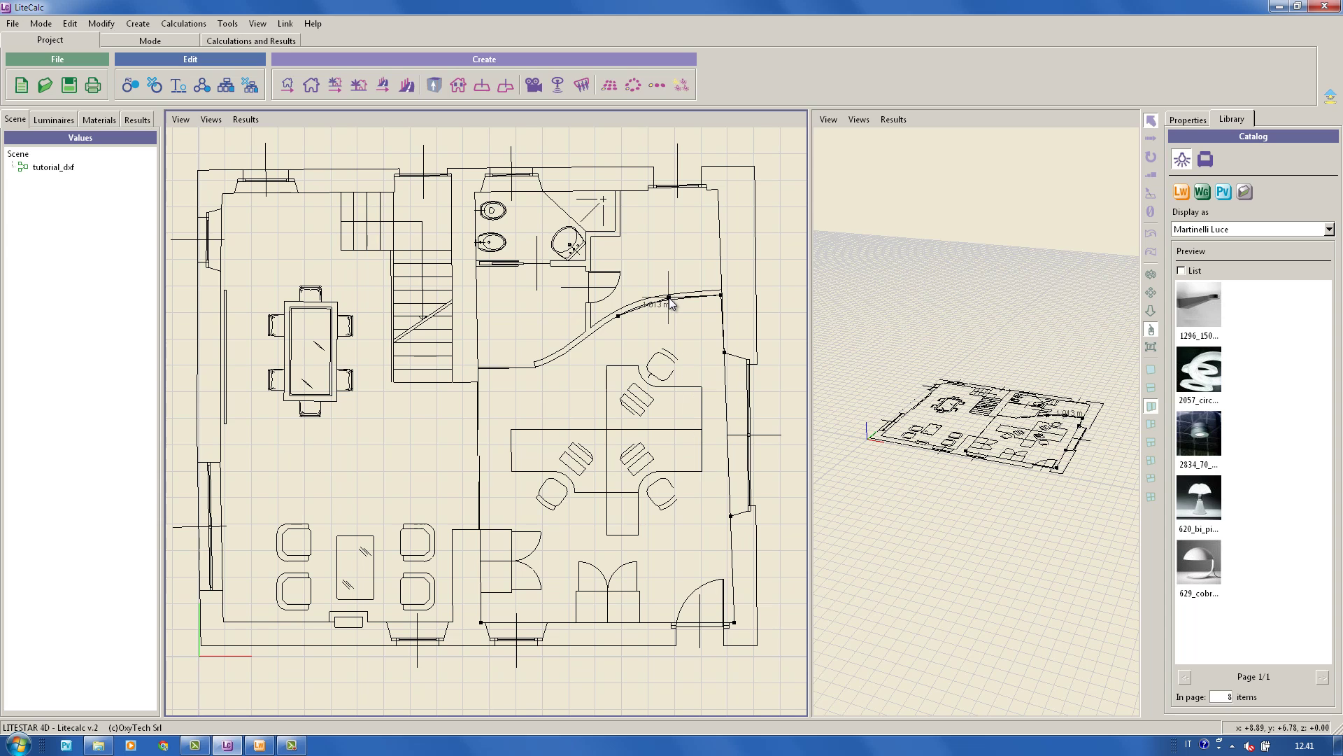
click(544, 378)
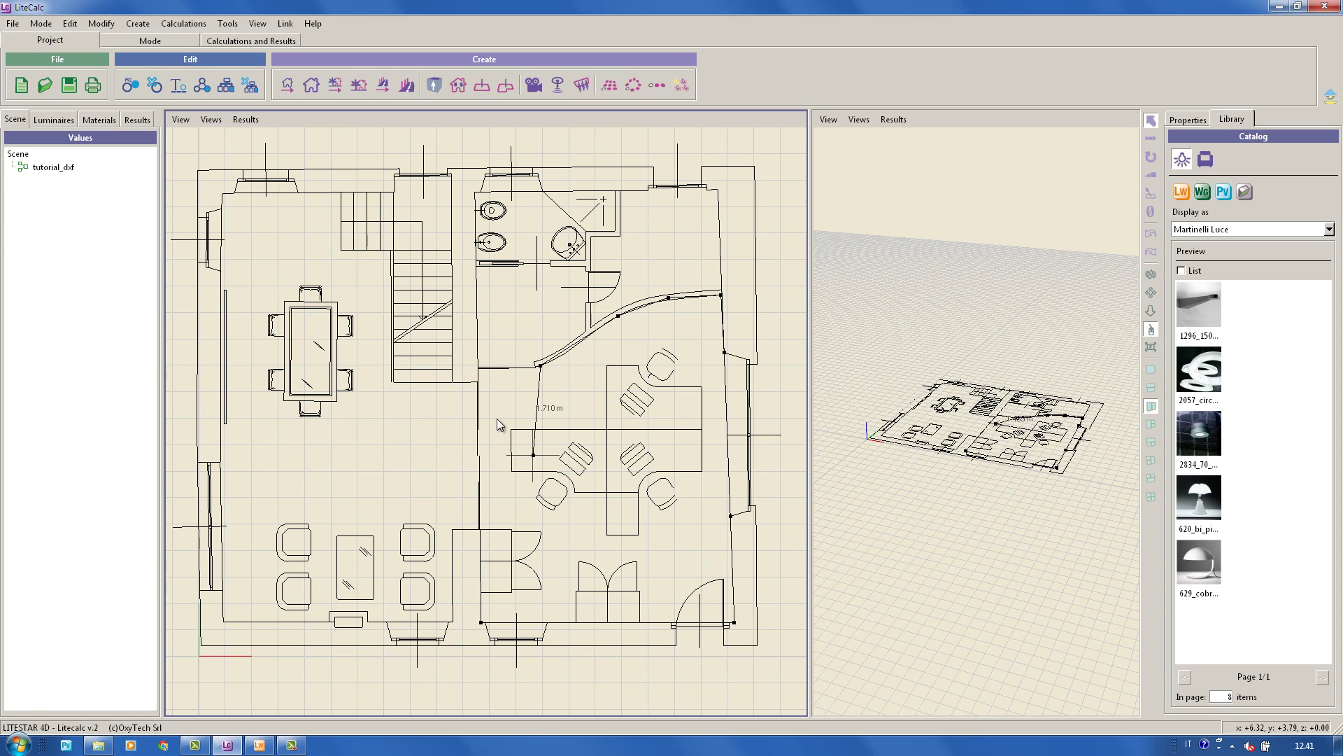
click(481, 374)
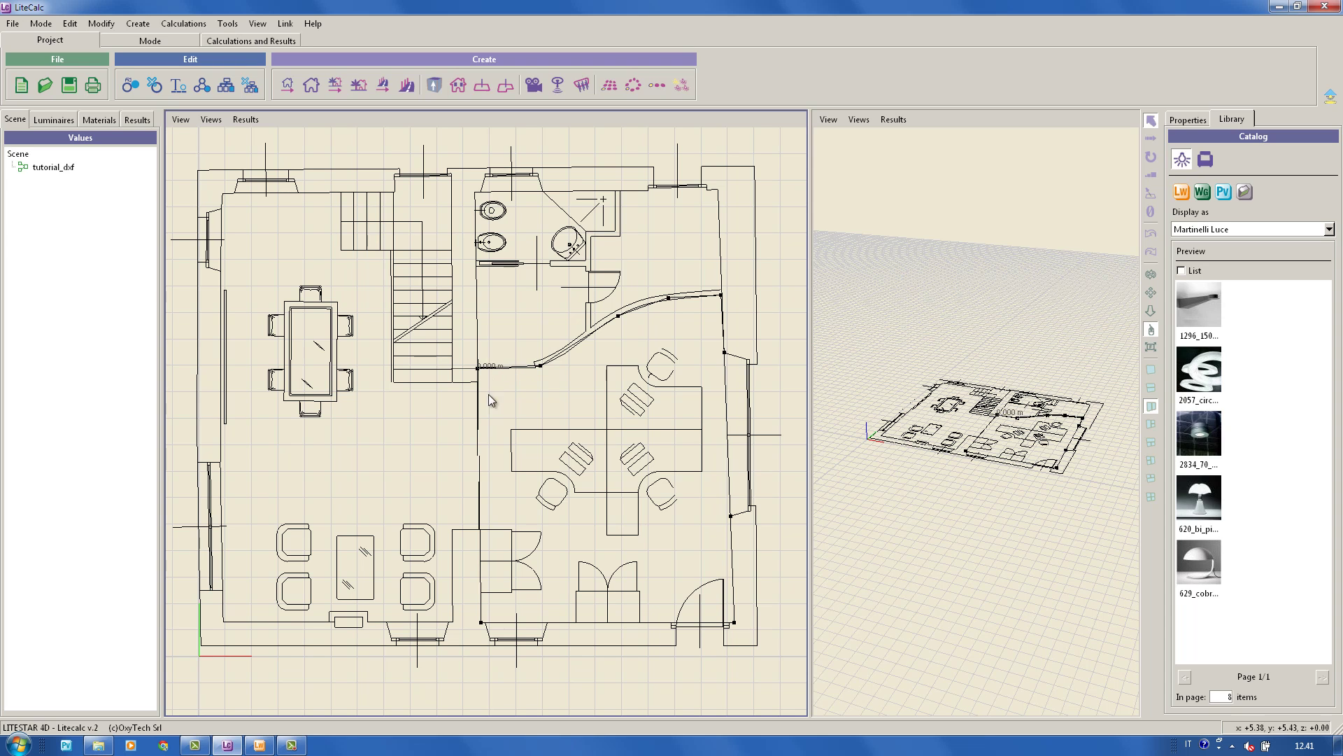
Step: Close the outline and create room Ambient with AntiqueWhite2 walls at 87% reflectance
click(482, 586)
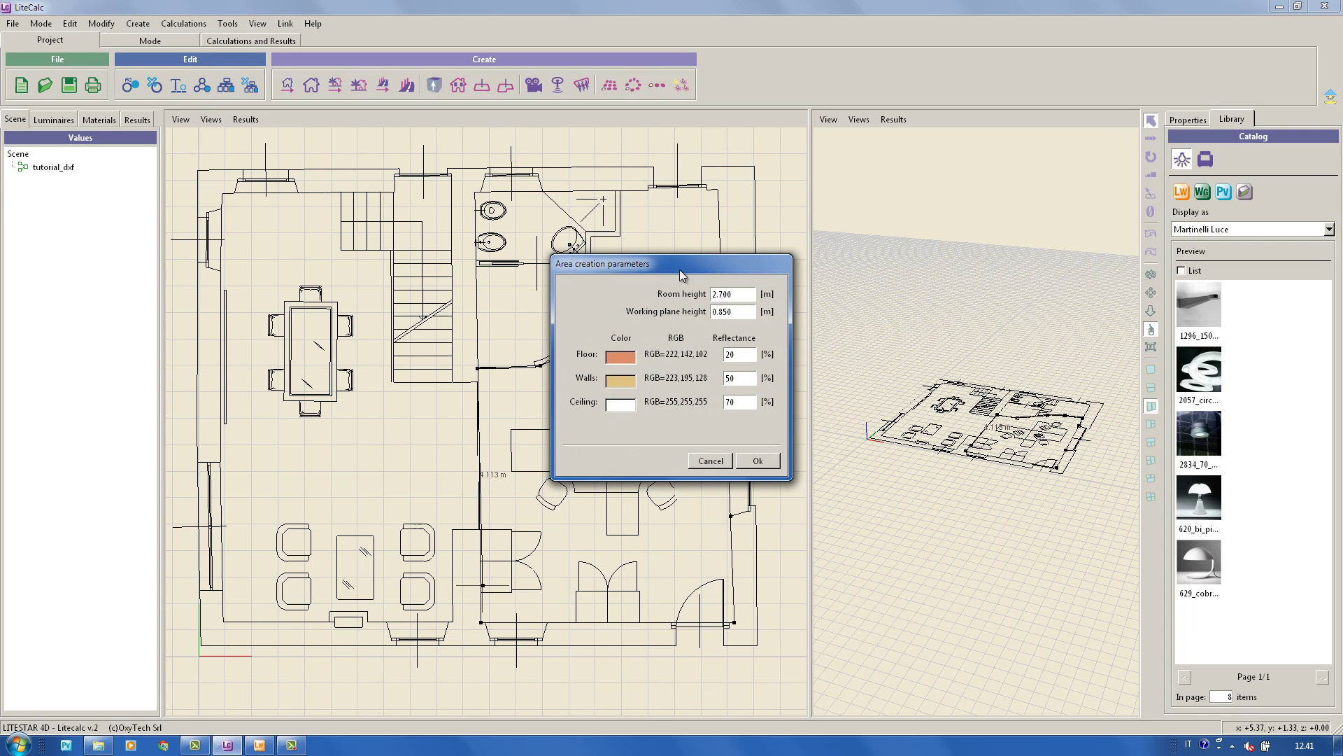
drag(665, 264, 548, 305)
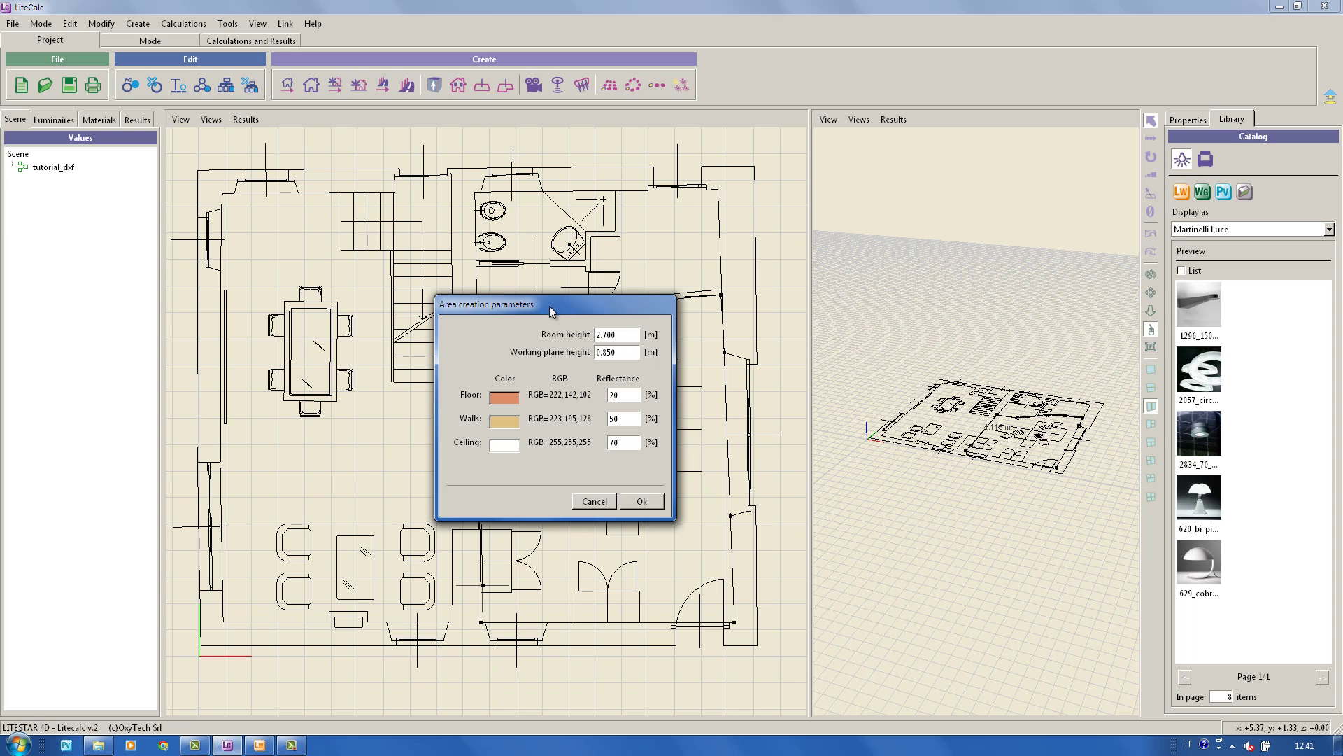
click(504, 421)
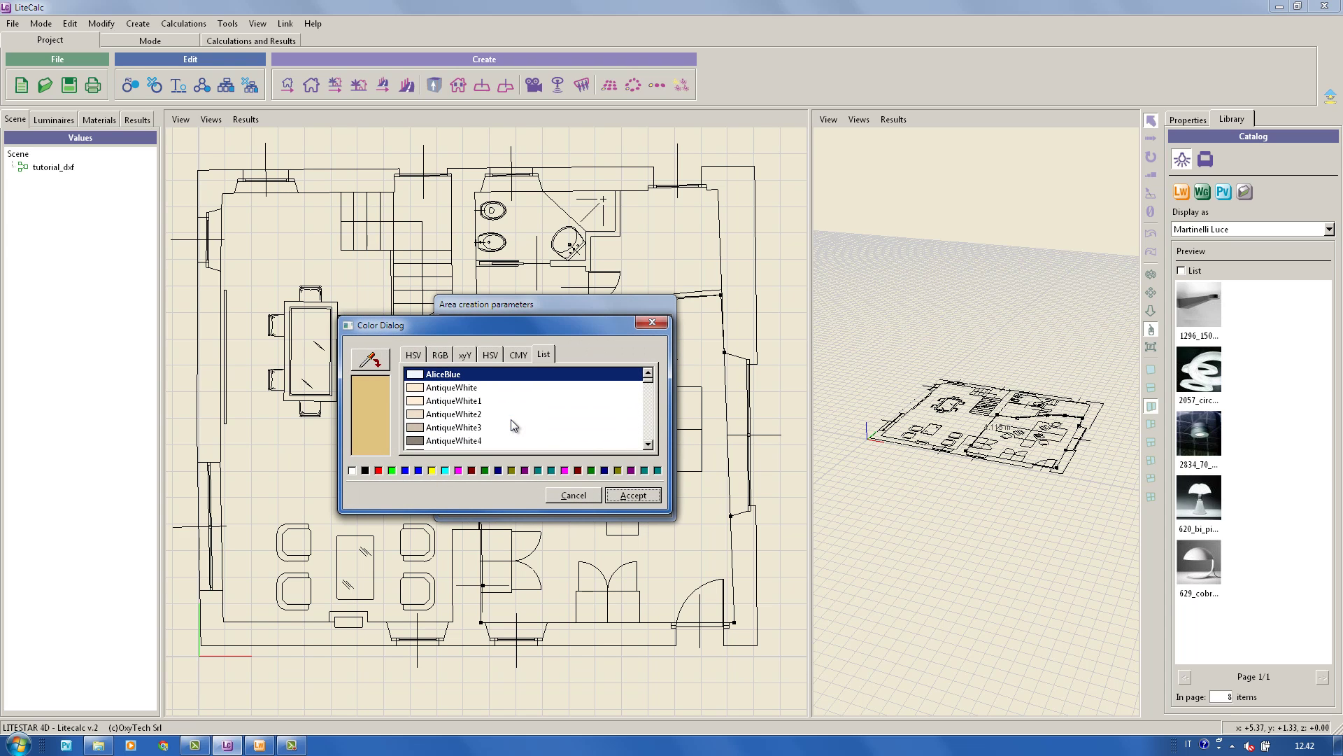
click(489, 414)
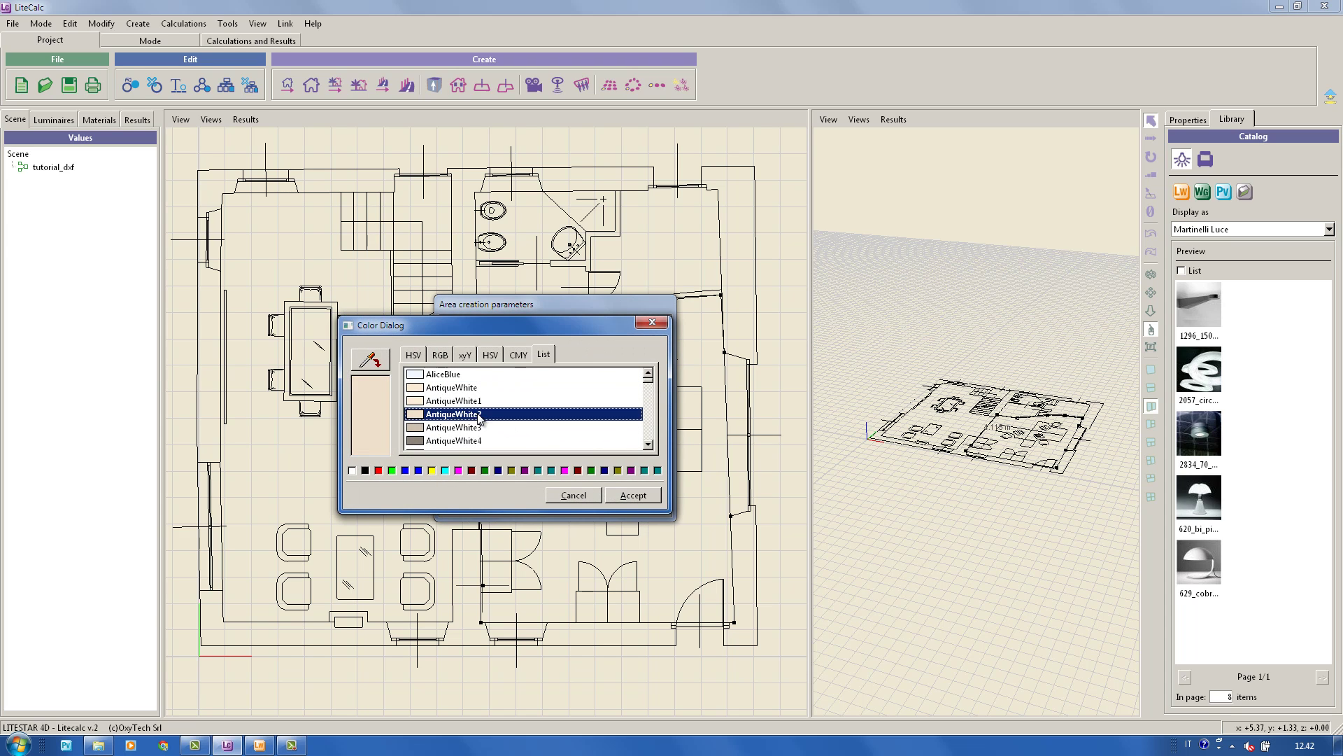
click(624, 495)
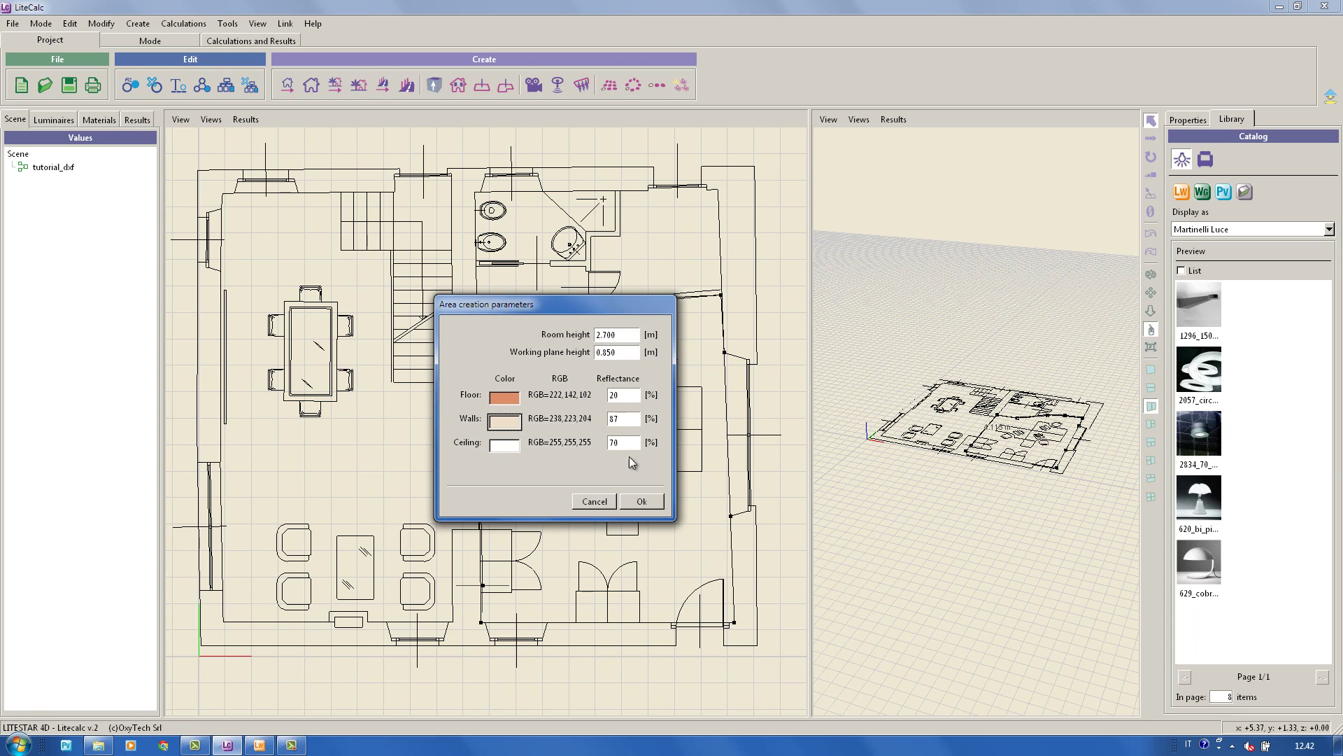
click(640, 501)
Step: Open the Modify editor for the Ambient room's surfaces
mouse_move(623, 417)
middle_down()
mouse_move(570, 384)
mouse_move(603, 404)
middle_up()
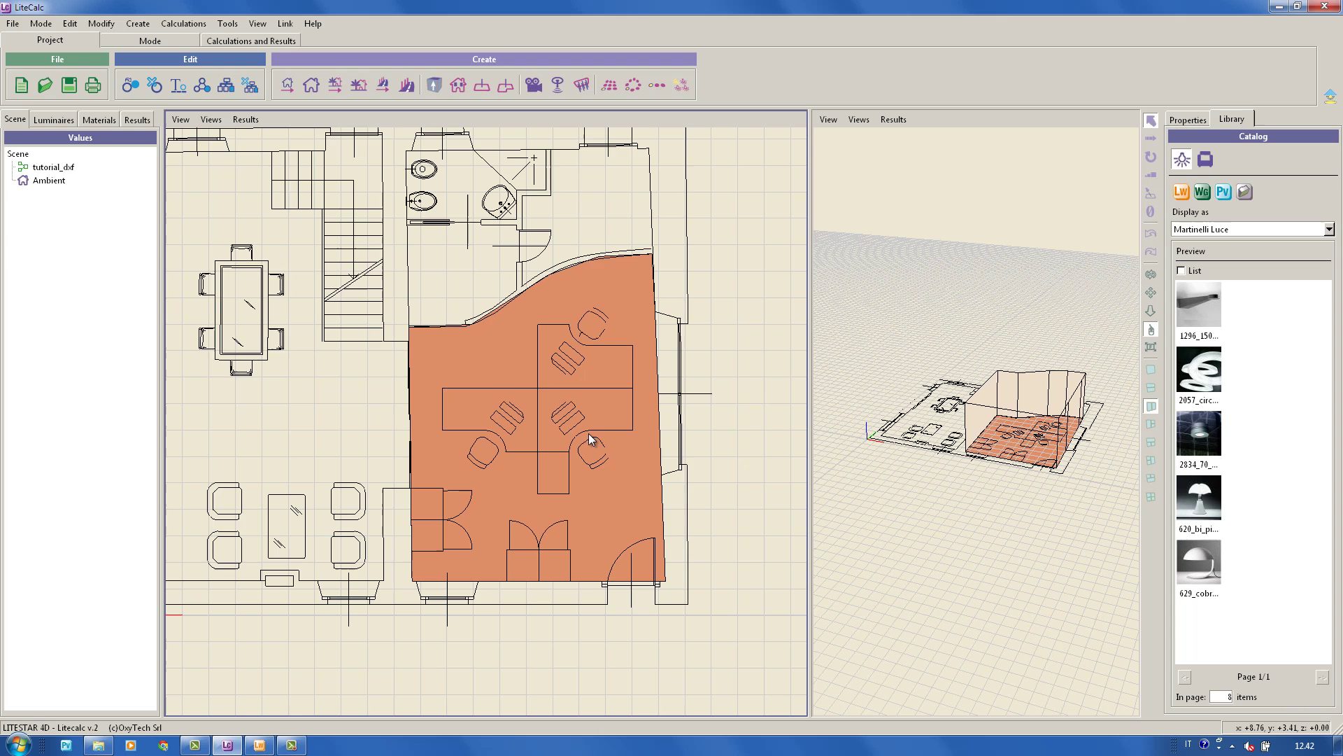
scroll(601, 403, up, 3)
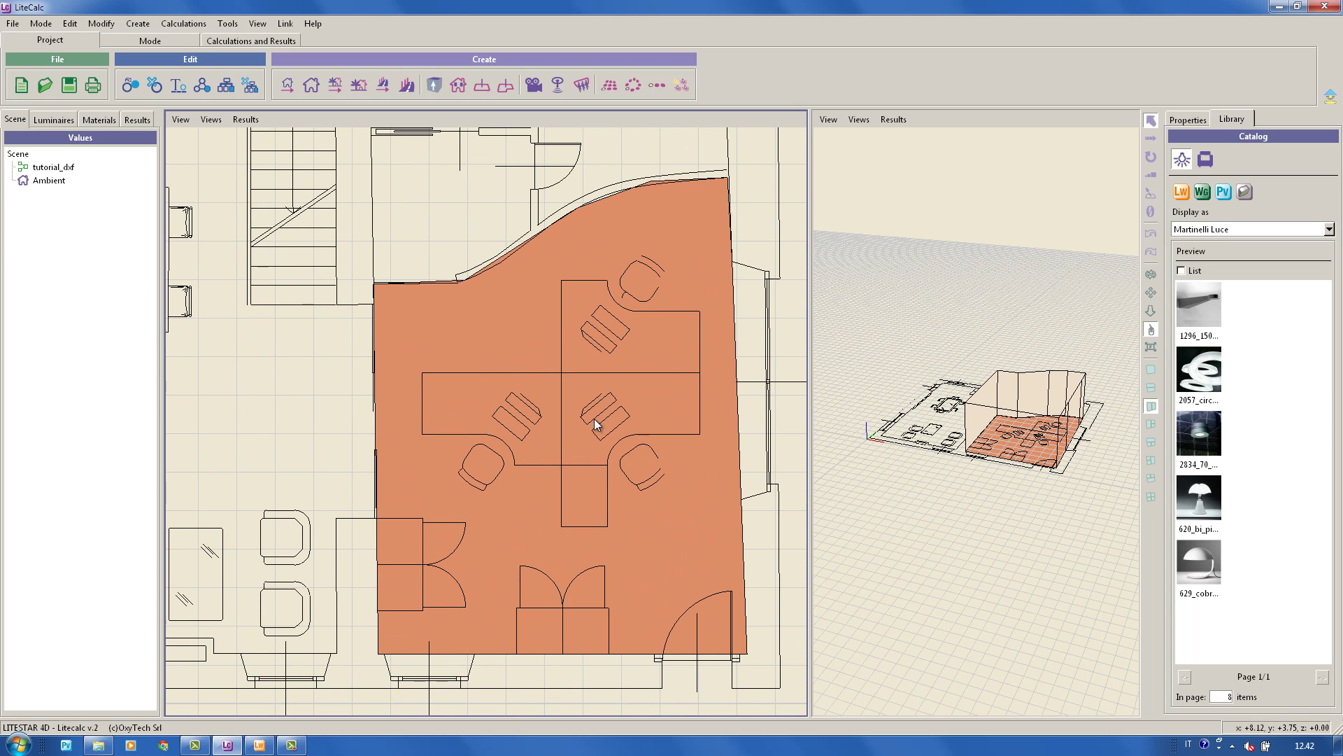
middle_drag(594, 419, 560, 424)
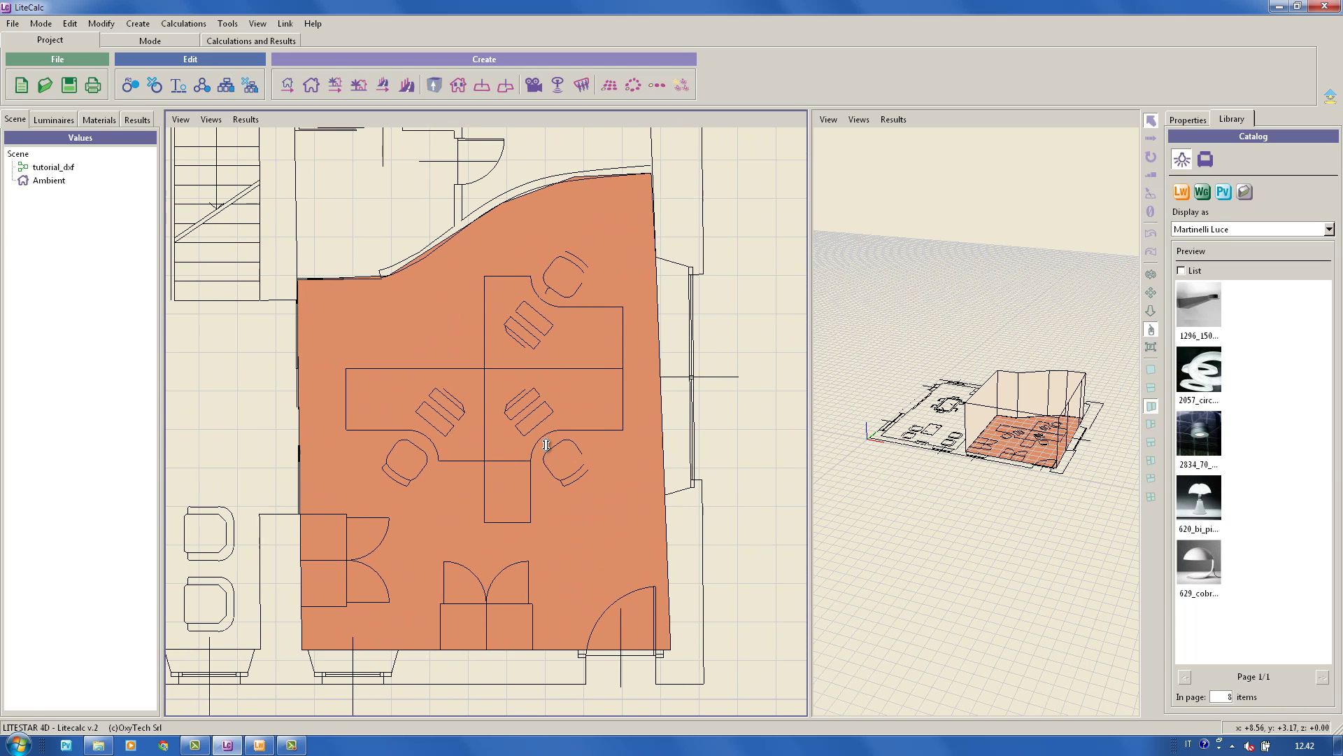
scroll(549, 454, up, 1)
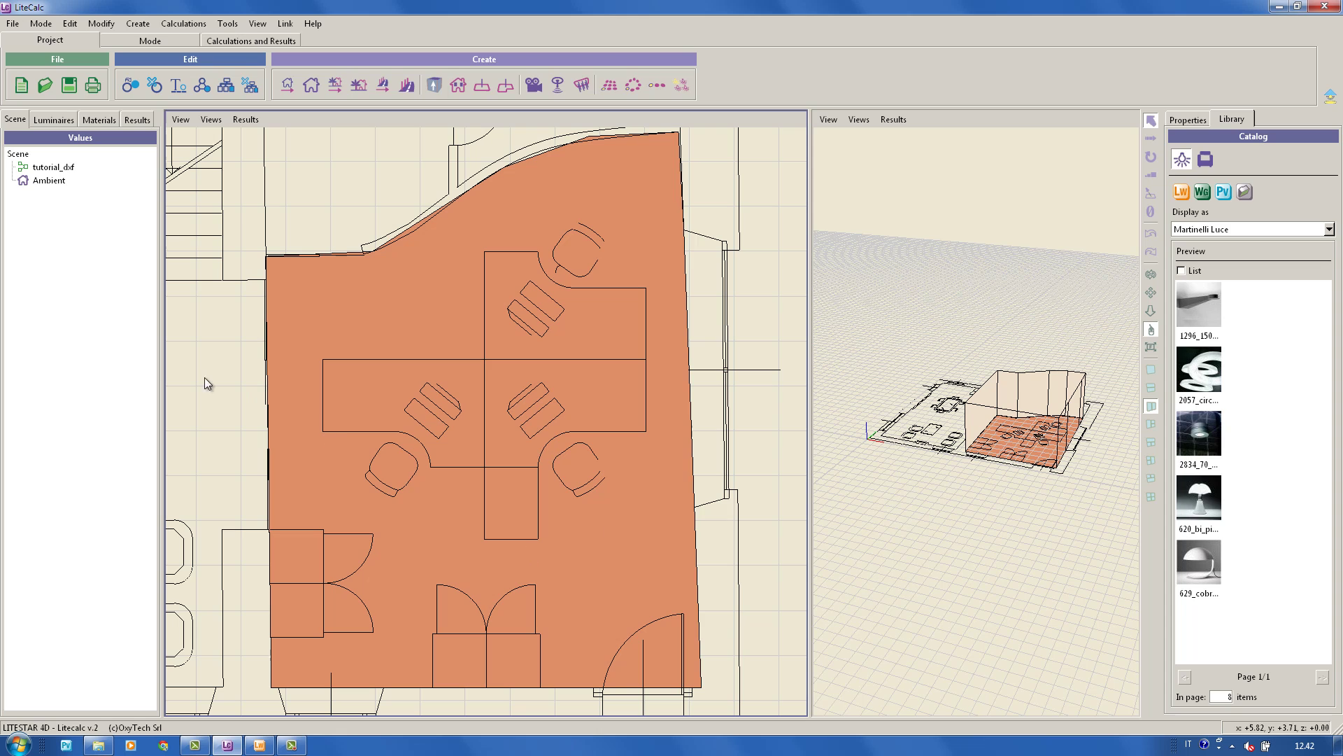
click(46, 181)
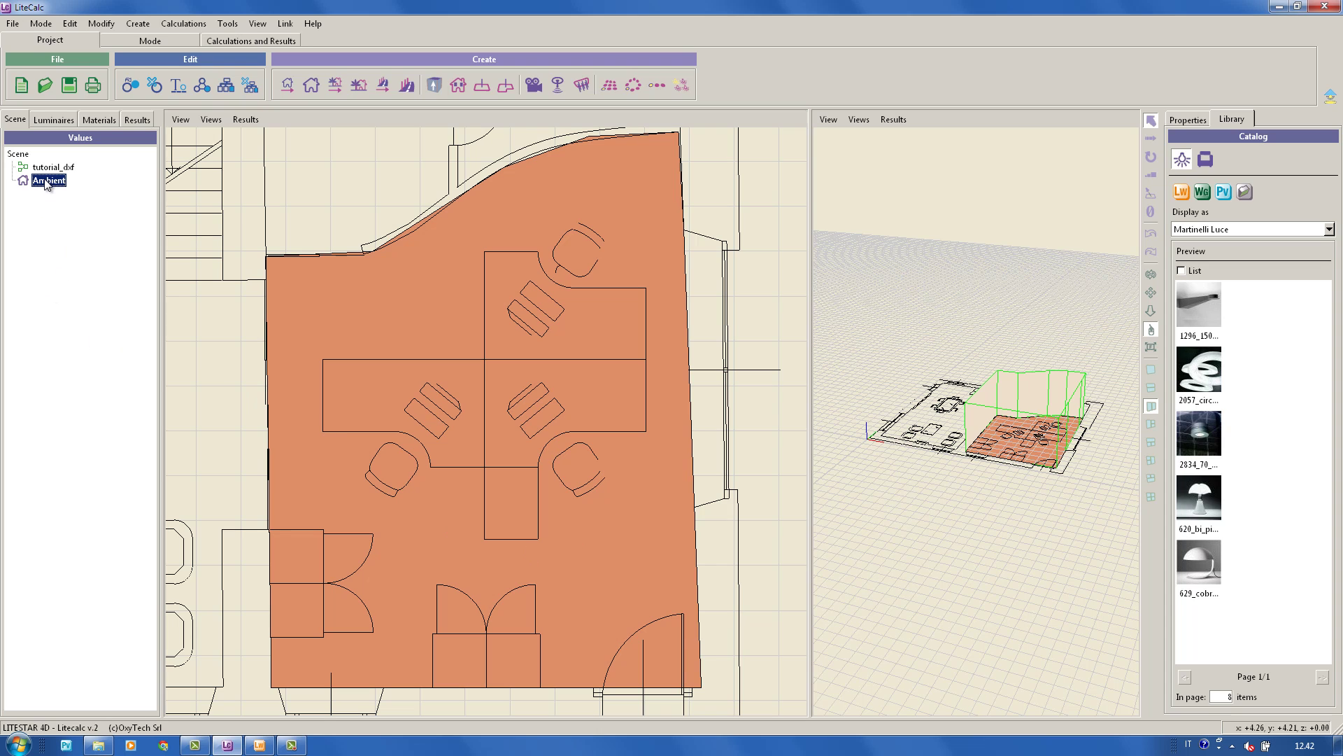
right_click(46, 182)
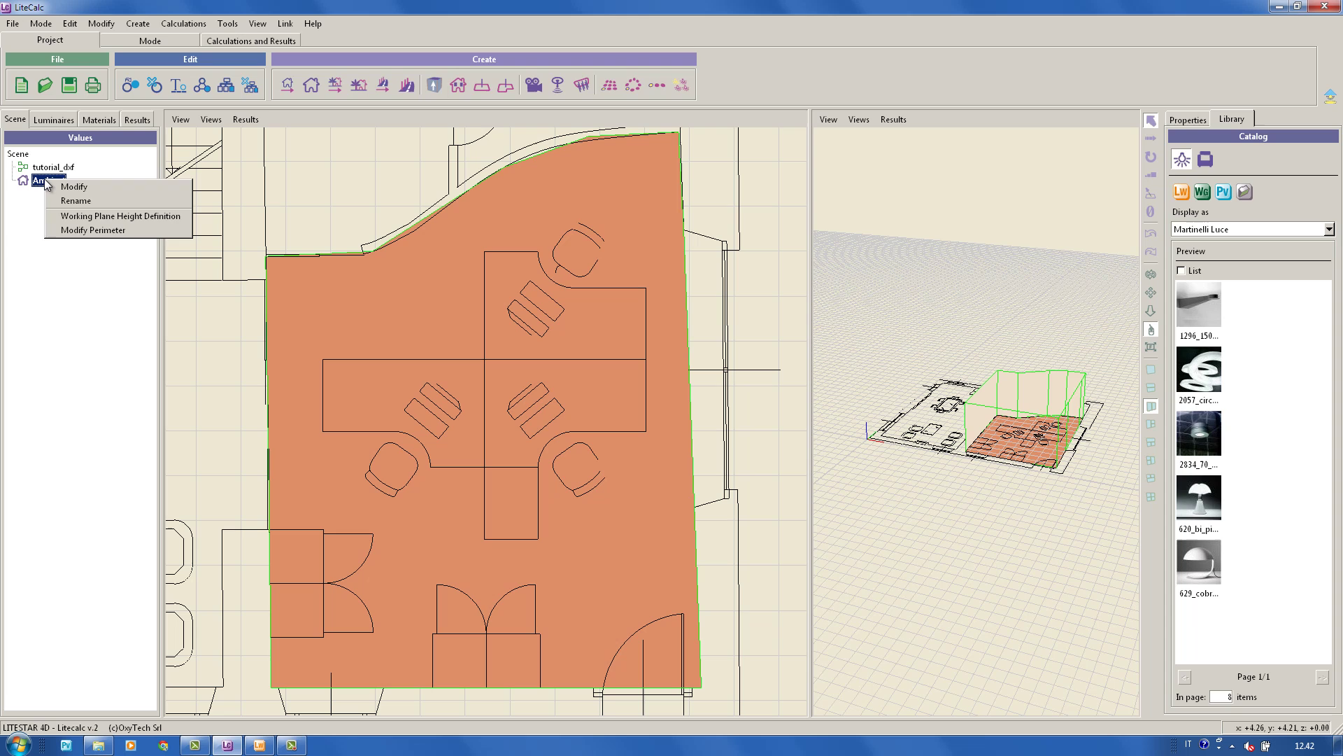
click(57, 187)
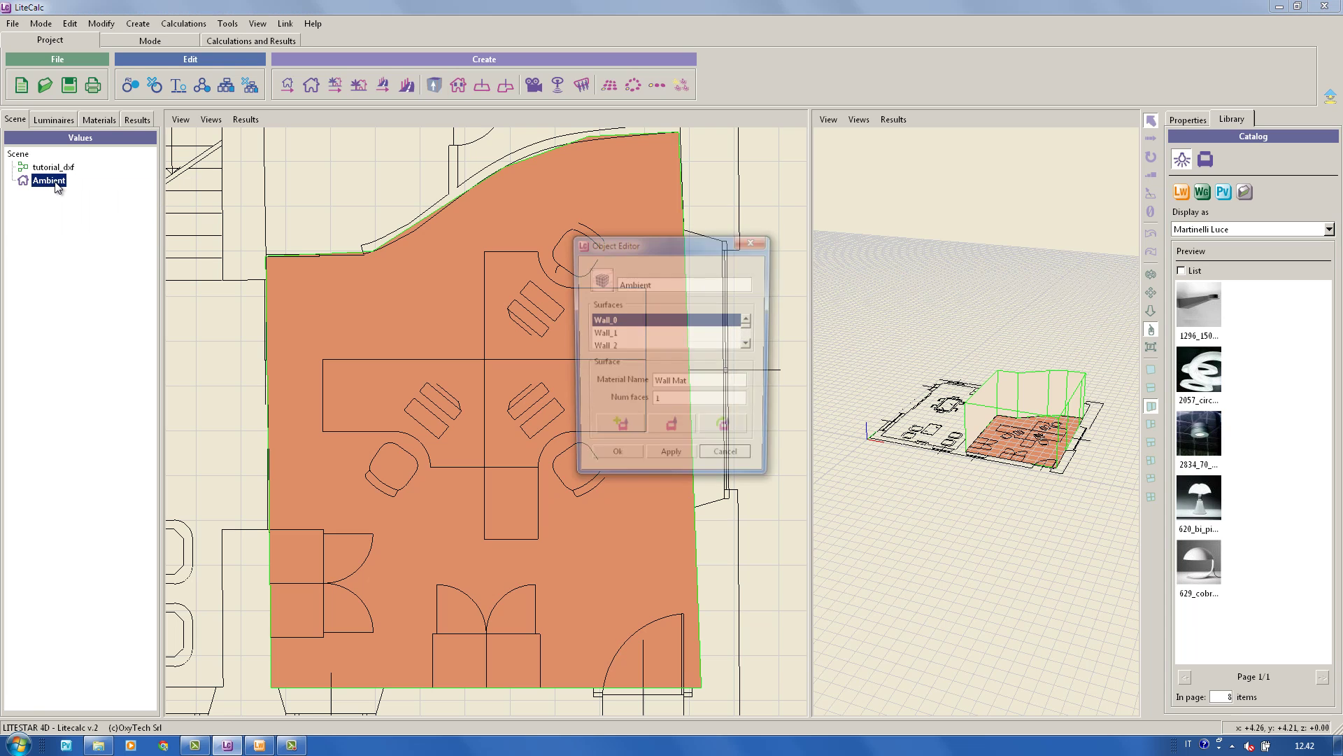
Step: Give the Floor surface a new Generic material named 'Floor'
click(668, 334)
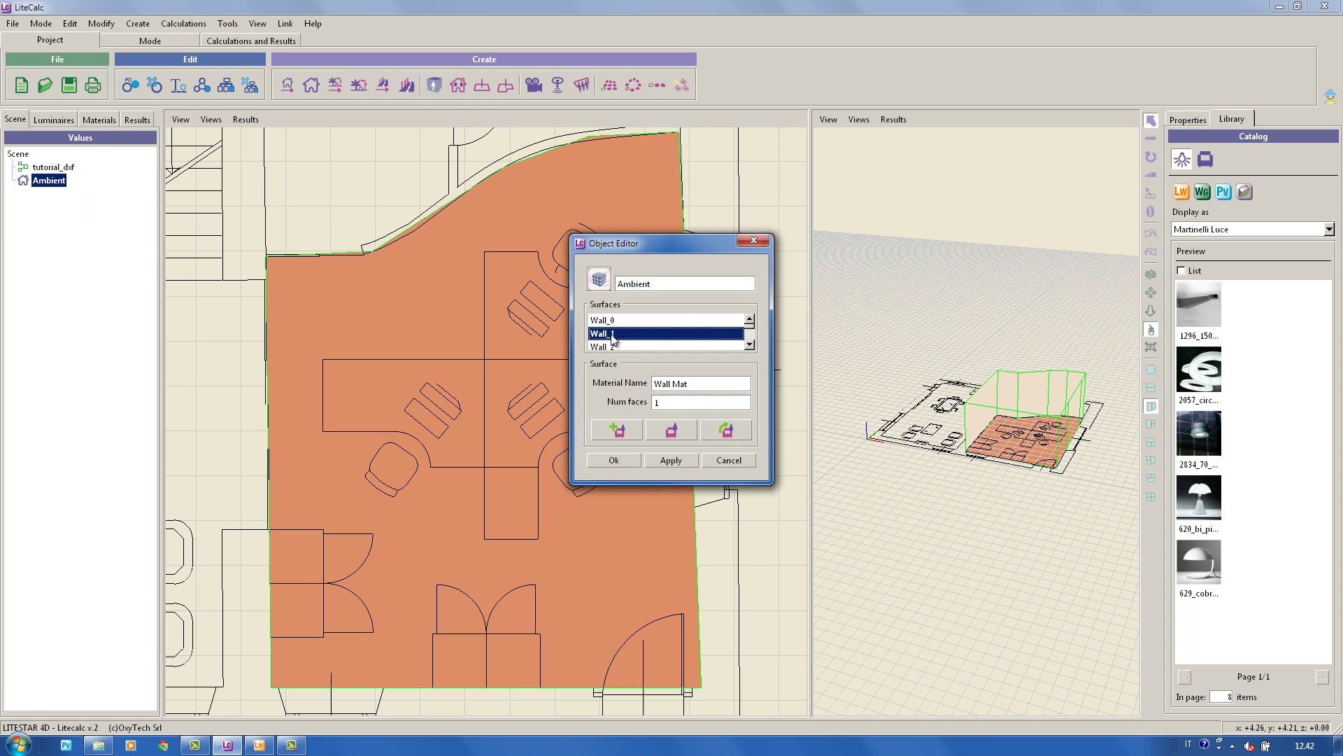
scroll(669, 335, down, 4)
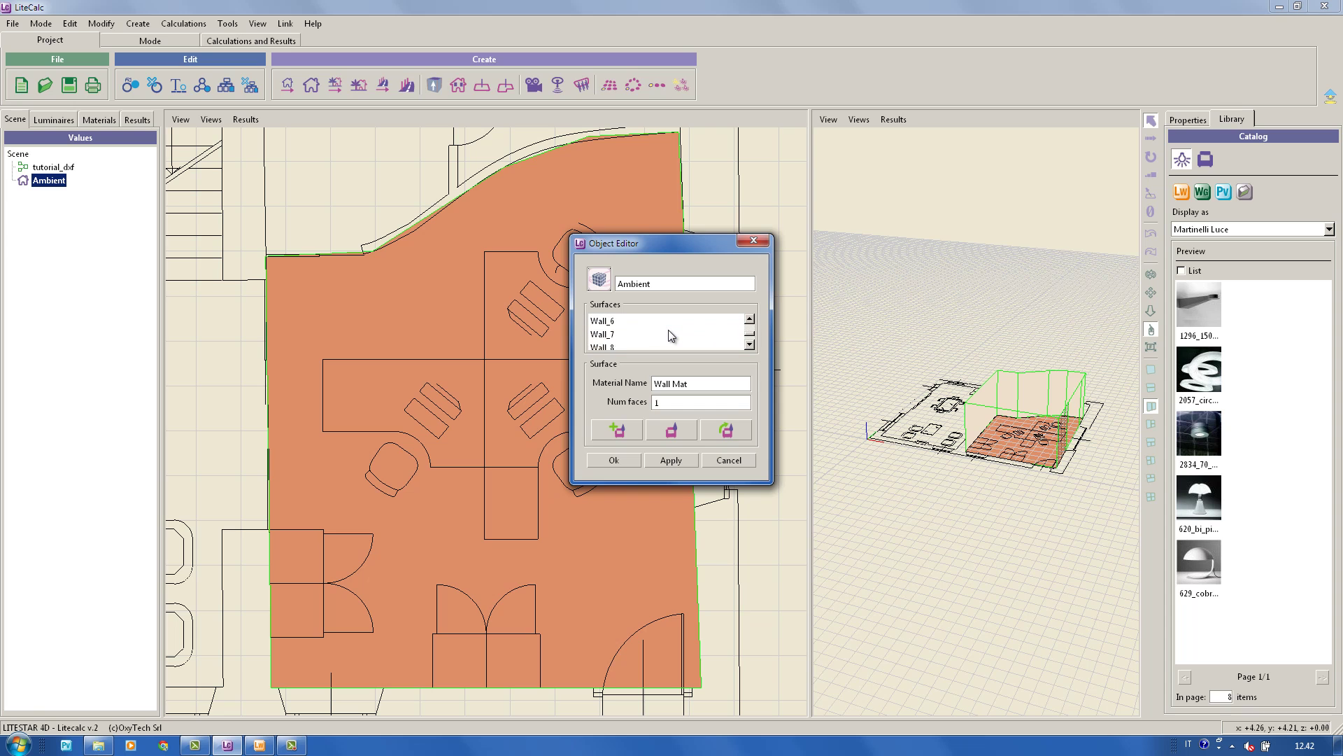
click(602, 330)
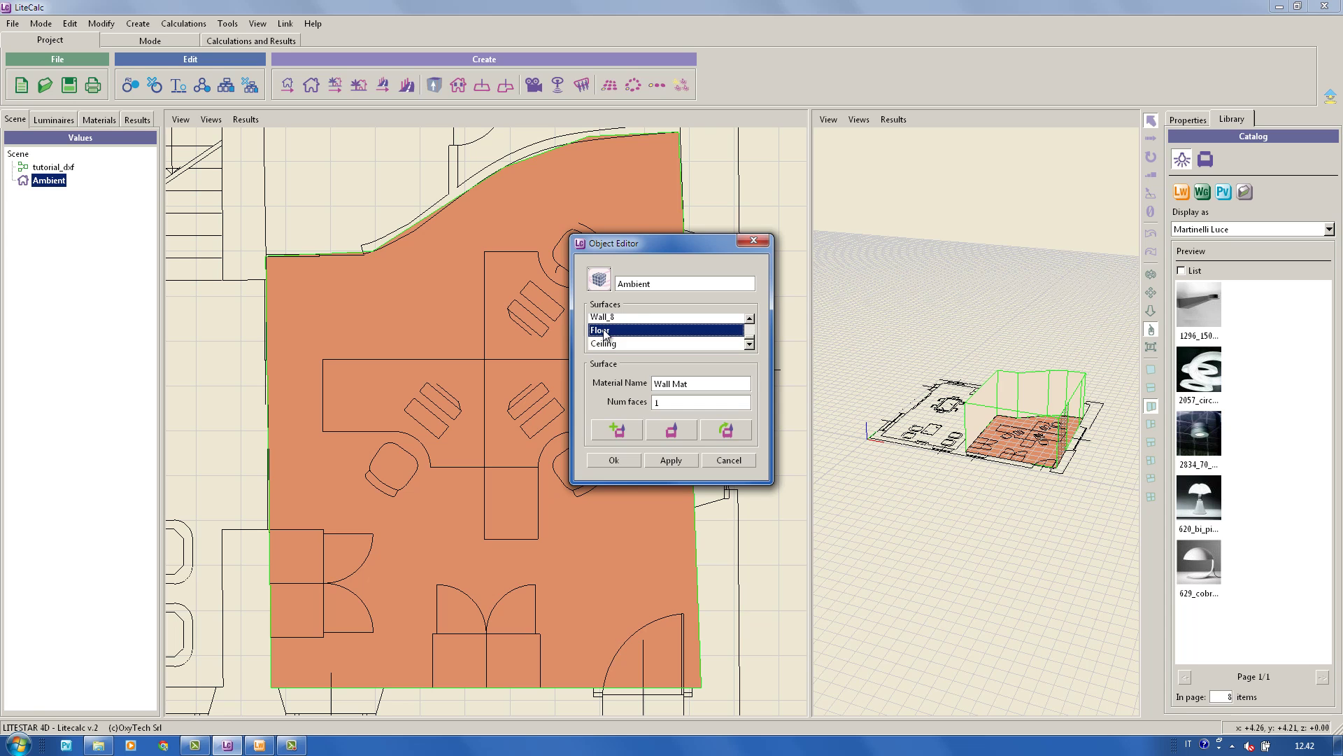
click(620, 431)
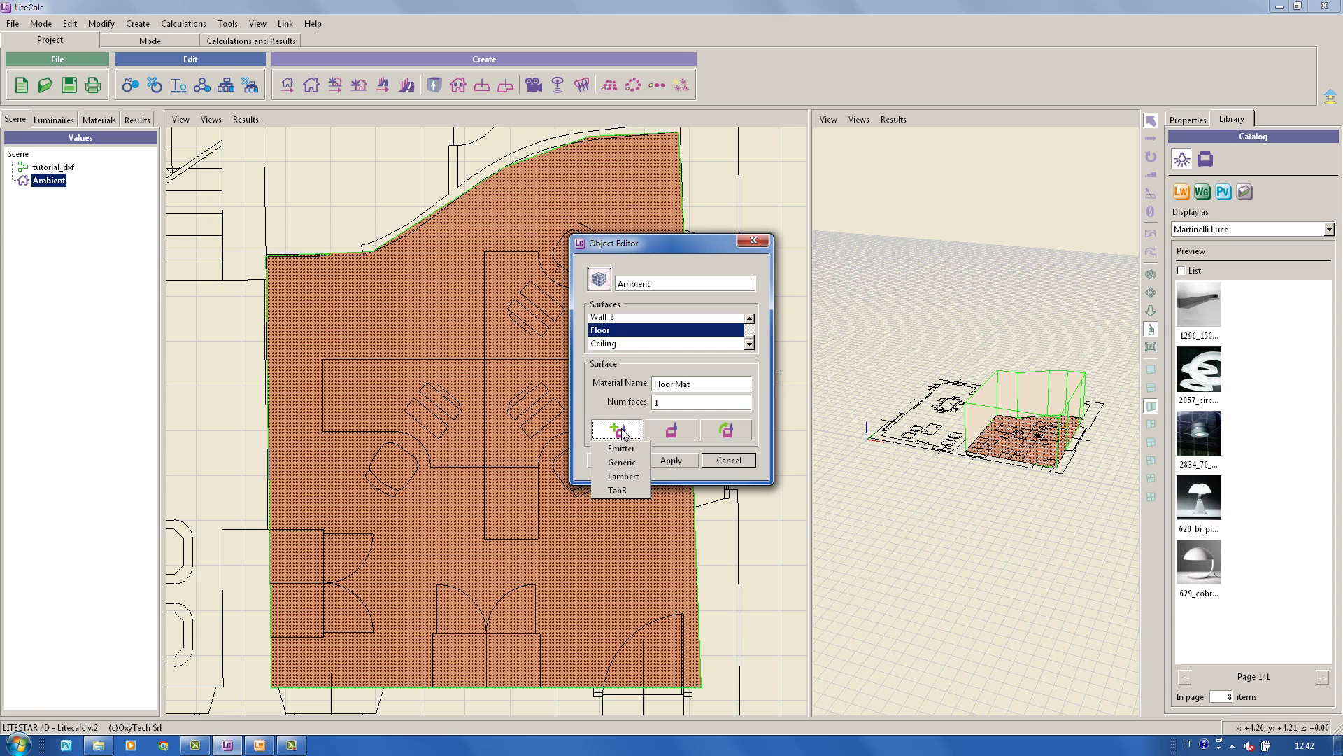
click(622, 462)
text(Floor)
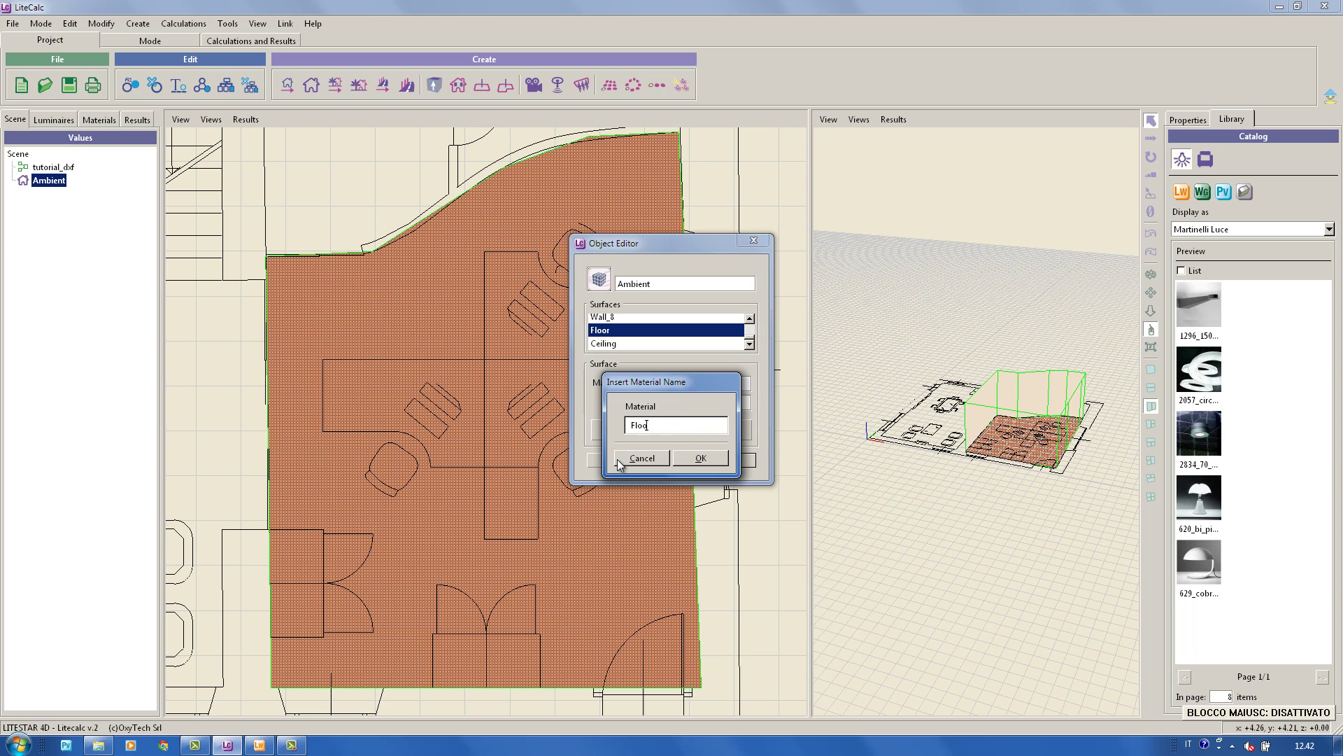
click(720, 459)
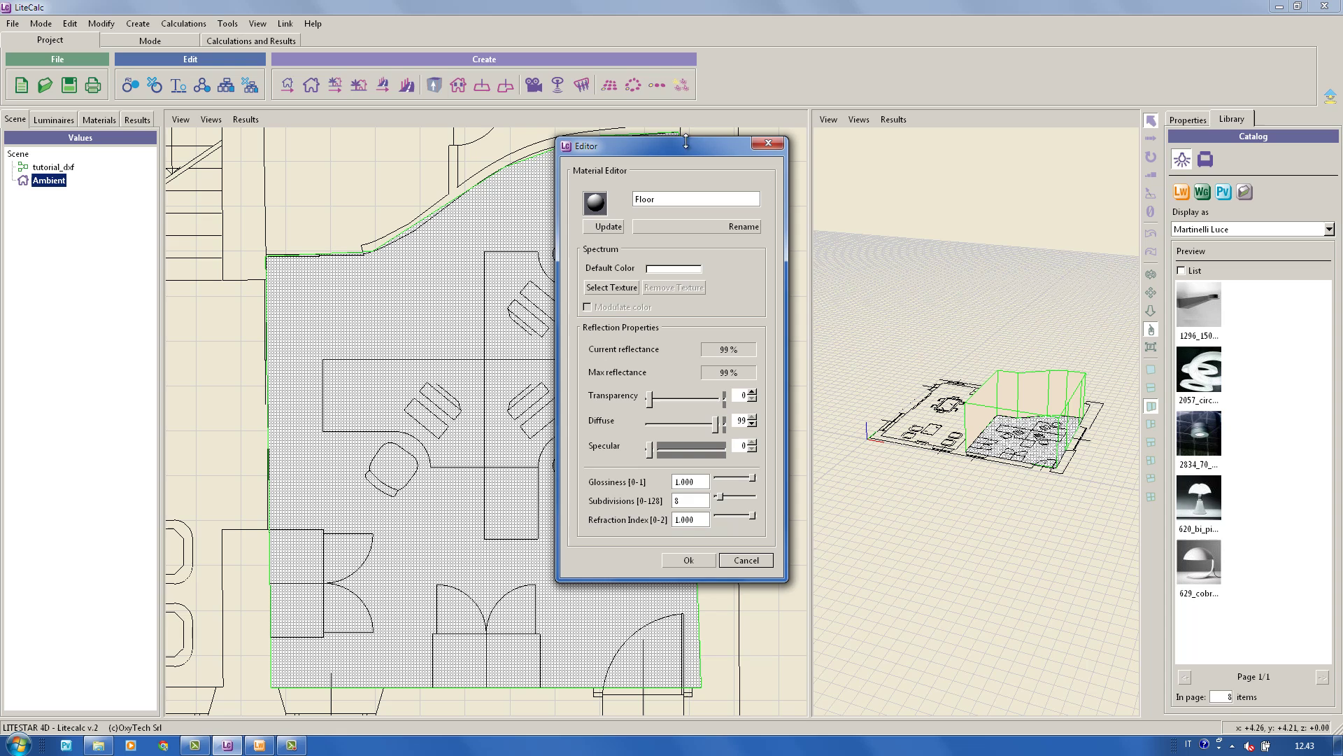
Step: Load Parquet_17.bmp from the Indoor_Floor-Parquet folder and set its texture scale to 0.3
drag(686, 145, 588, 172)
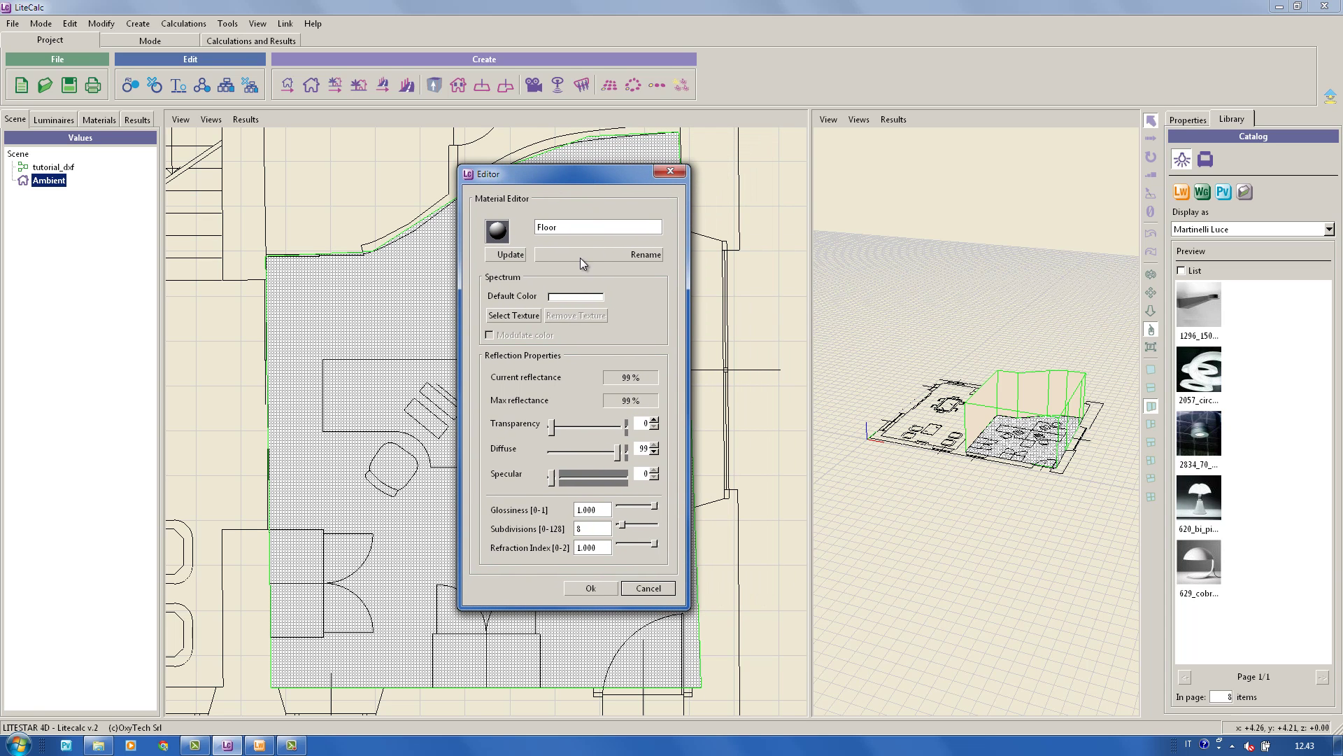
click(514, 316)
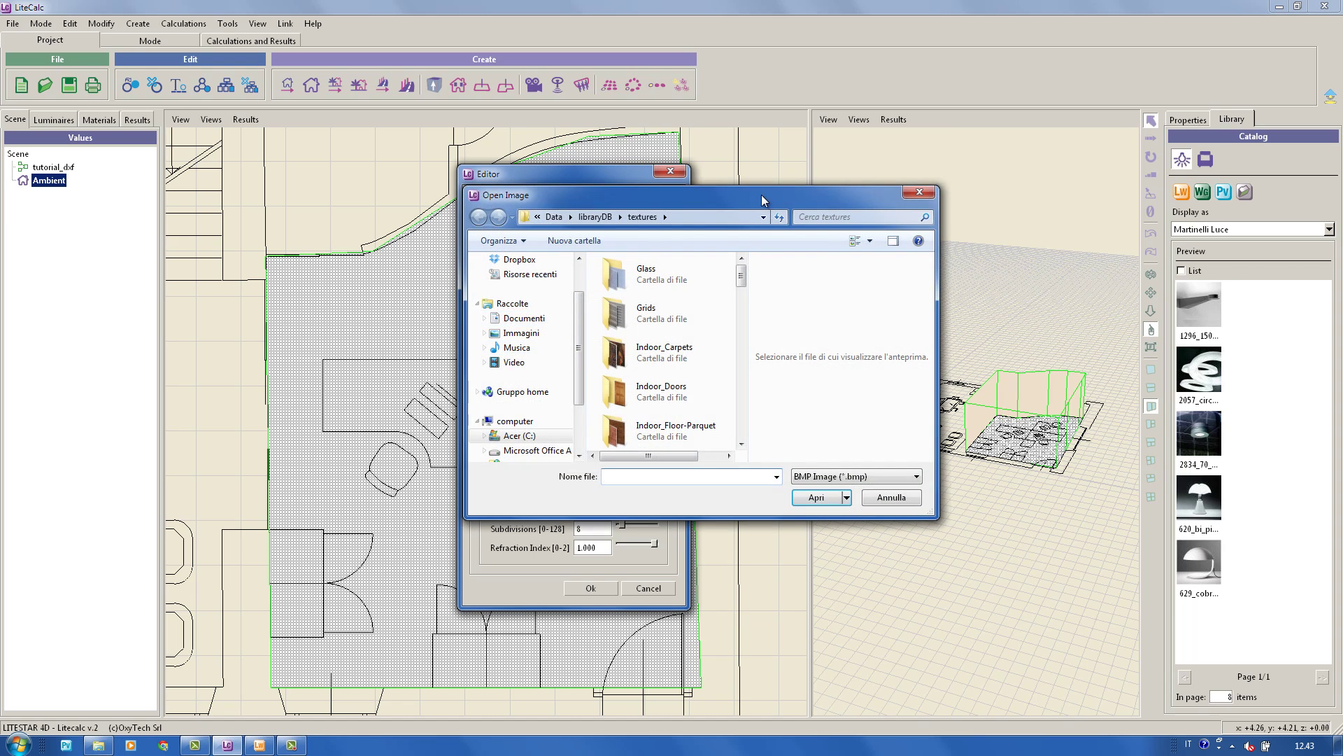
drag(761, 195, 664, 222)
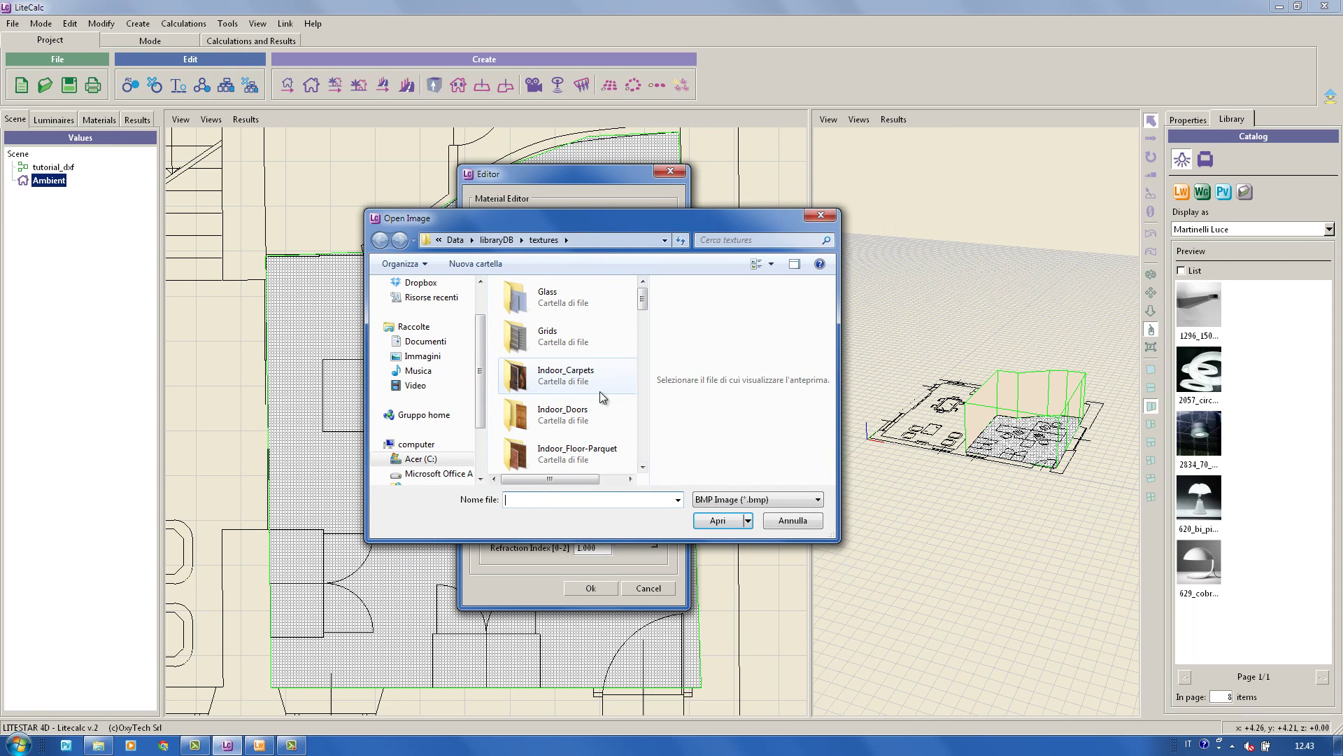
click(597, 451)
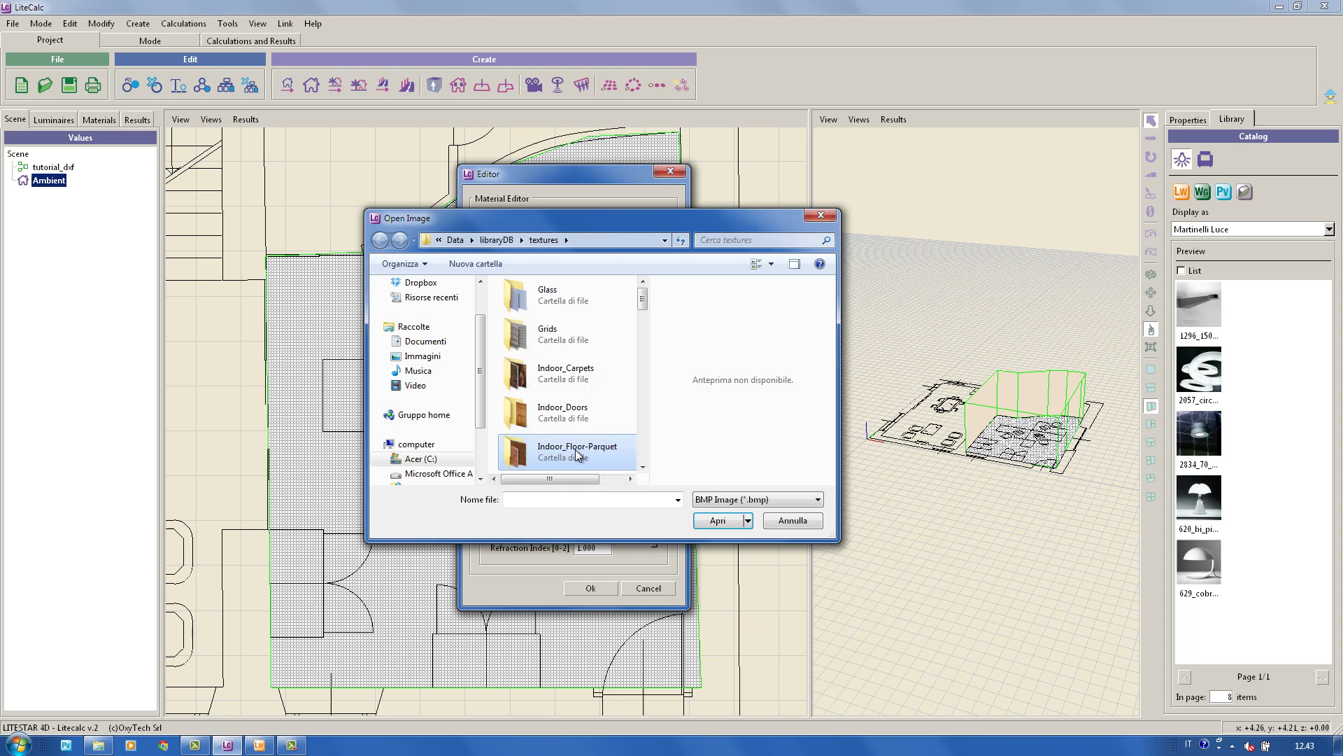
double_click(594, 451)
drag(641, 301, 661, 334)
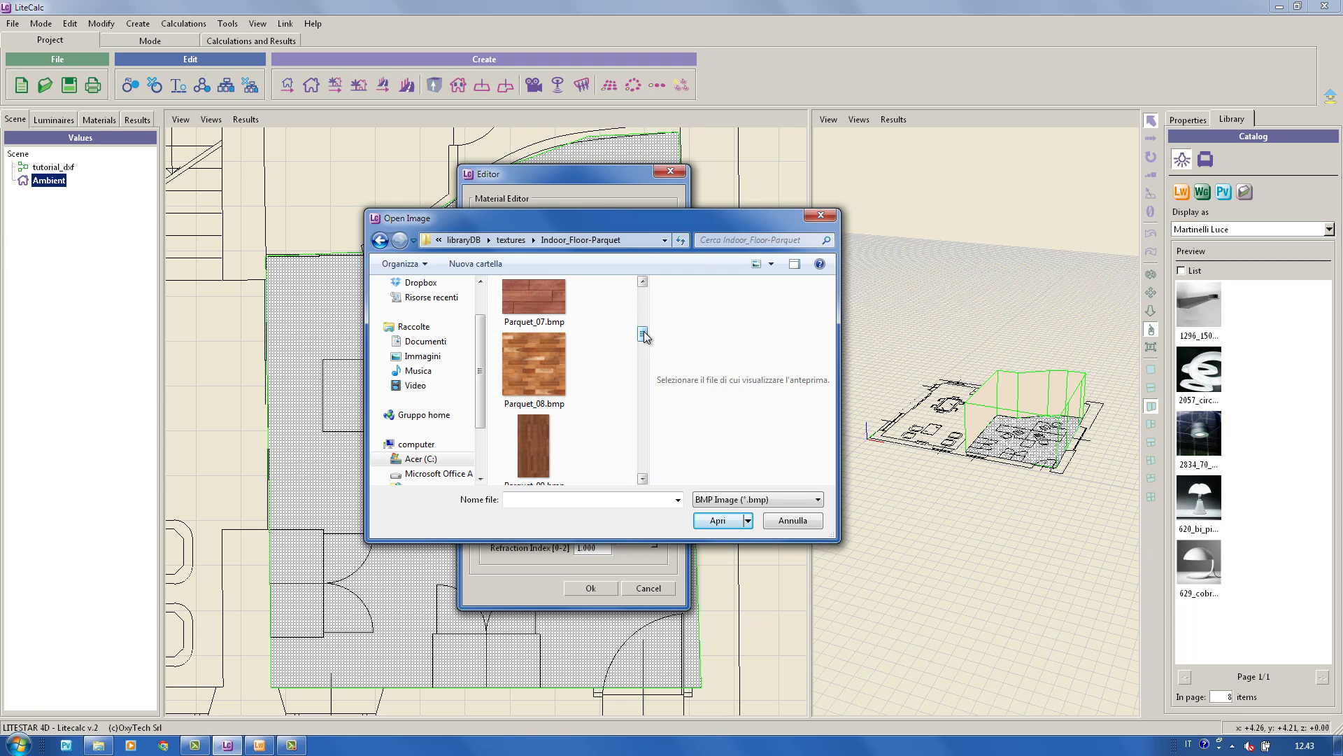
drag(642, 335, 647, 391)
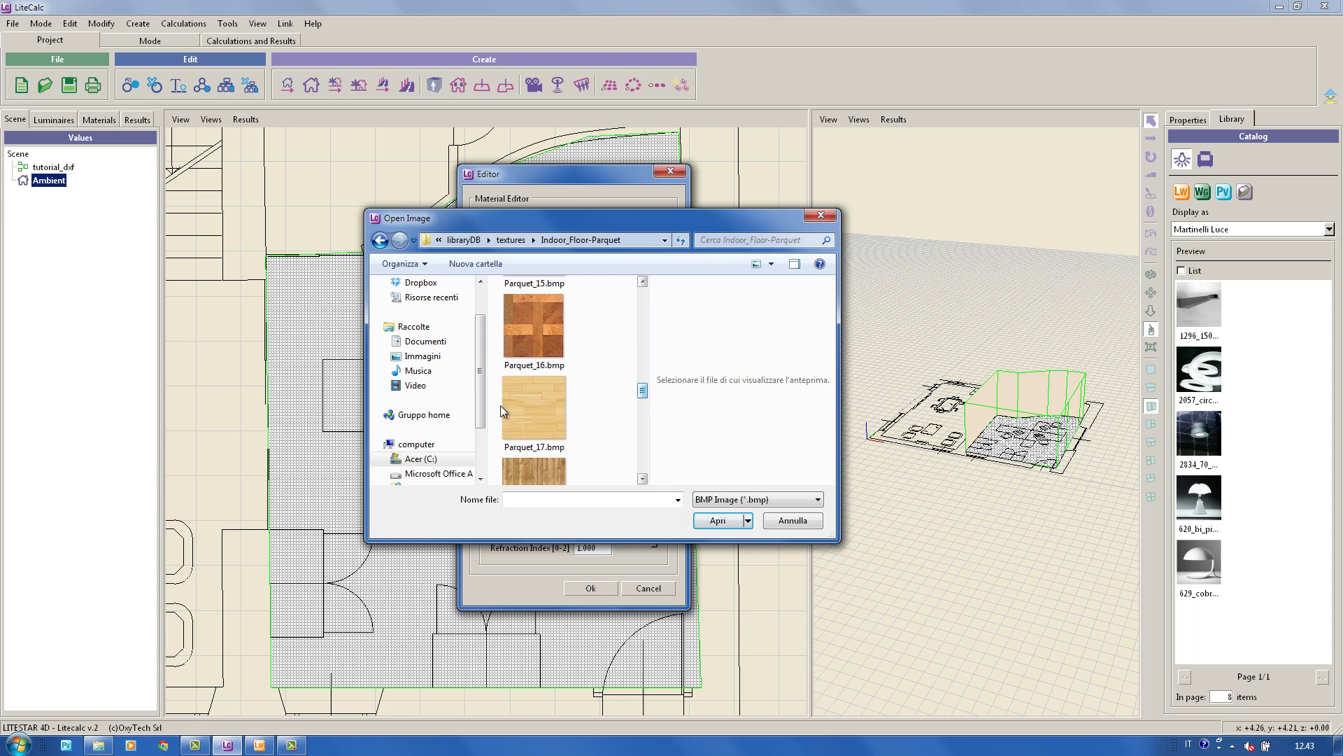
click(540, 402)
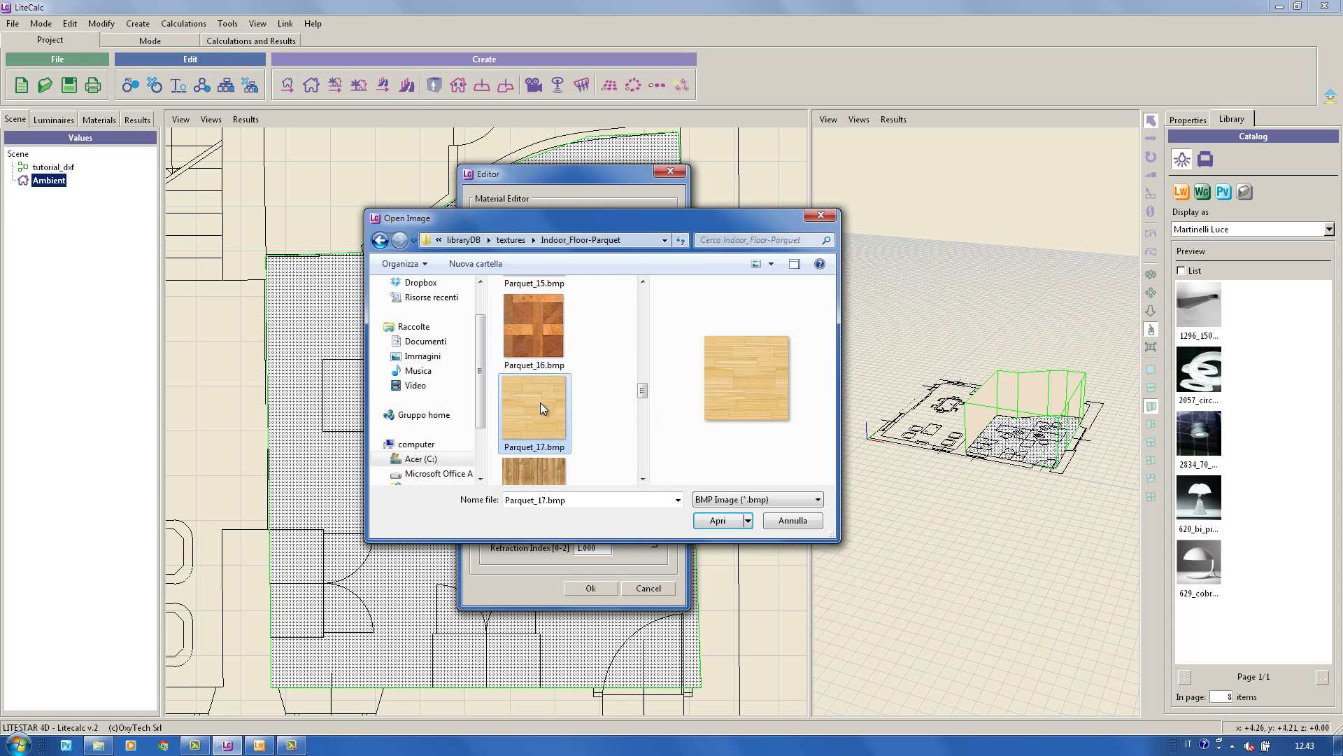
click(716, 521)
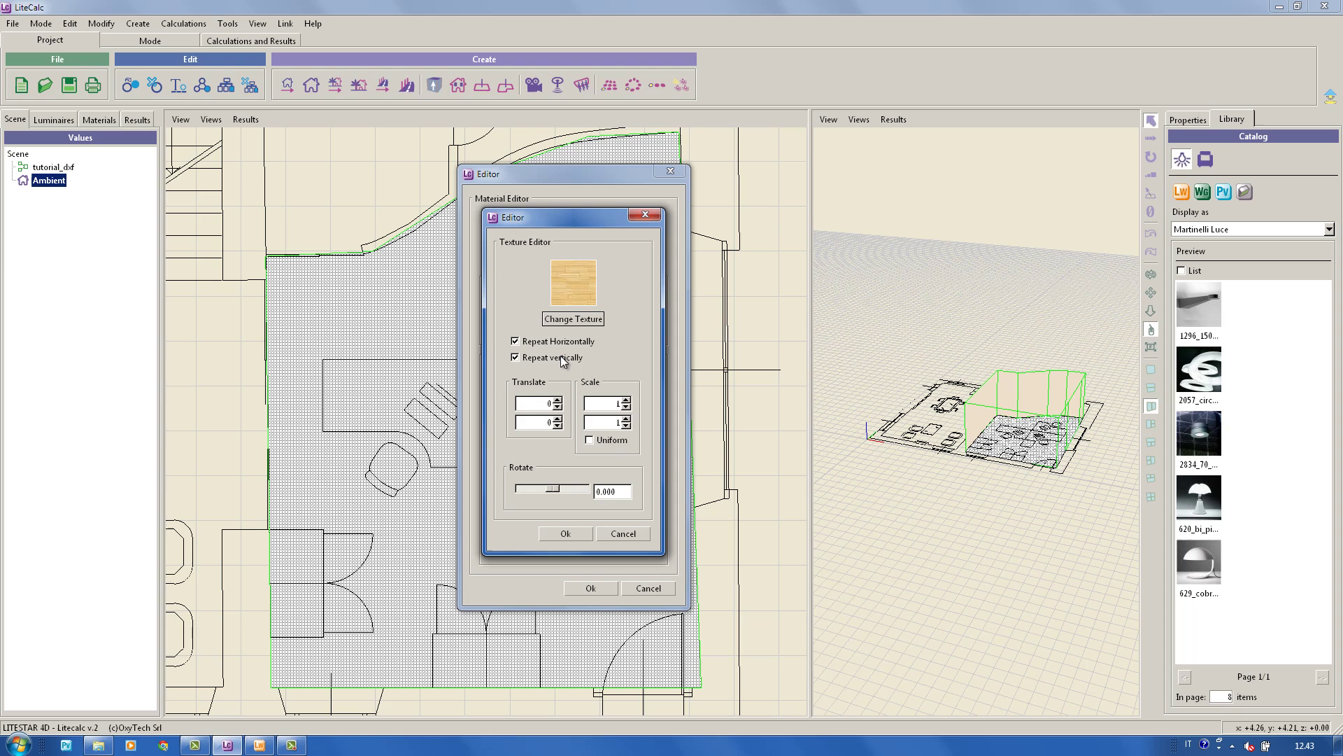
double_click(617, 404)
text(0.3)
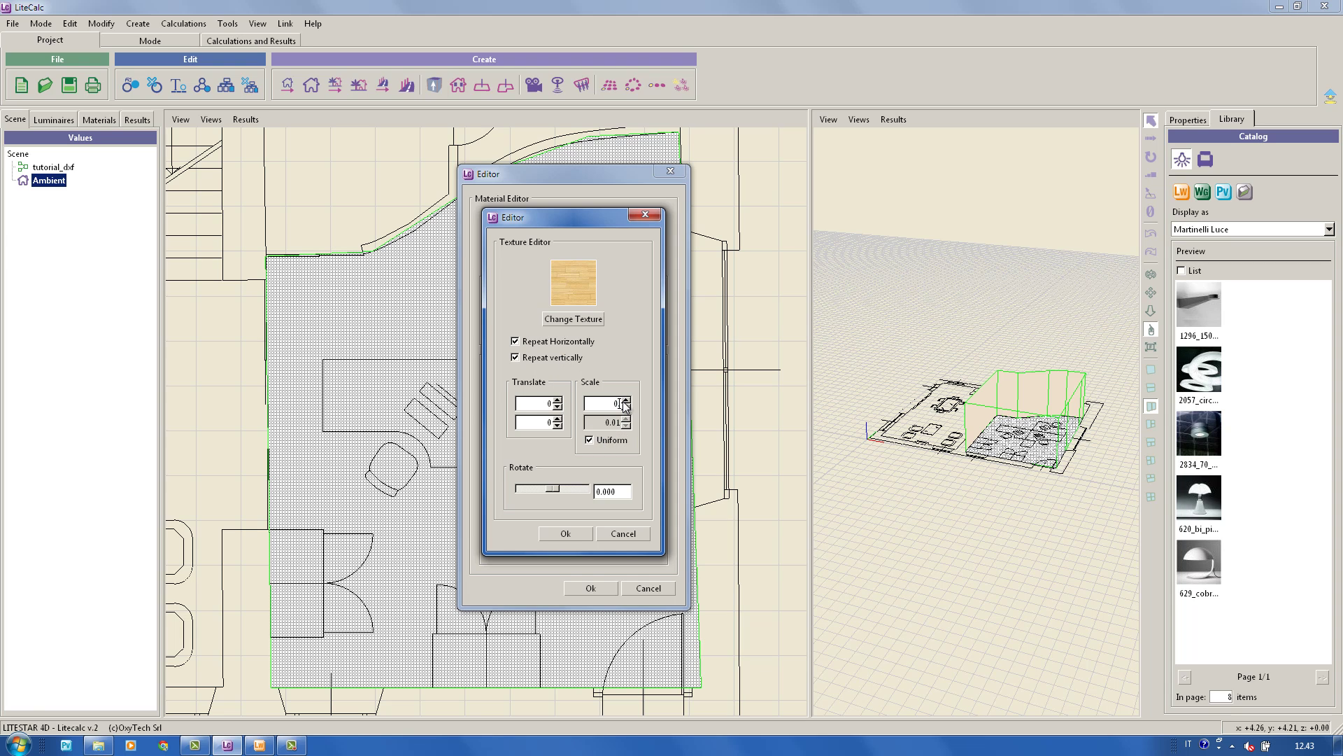
Step: Confirm the texture, then set the Floor material to Diffuse 60 and Specular 10
click(577, 538)
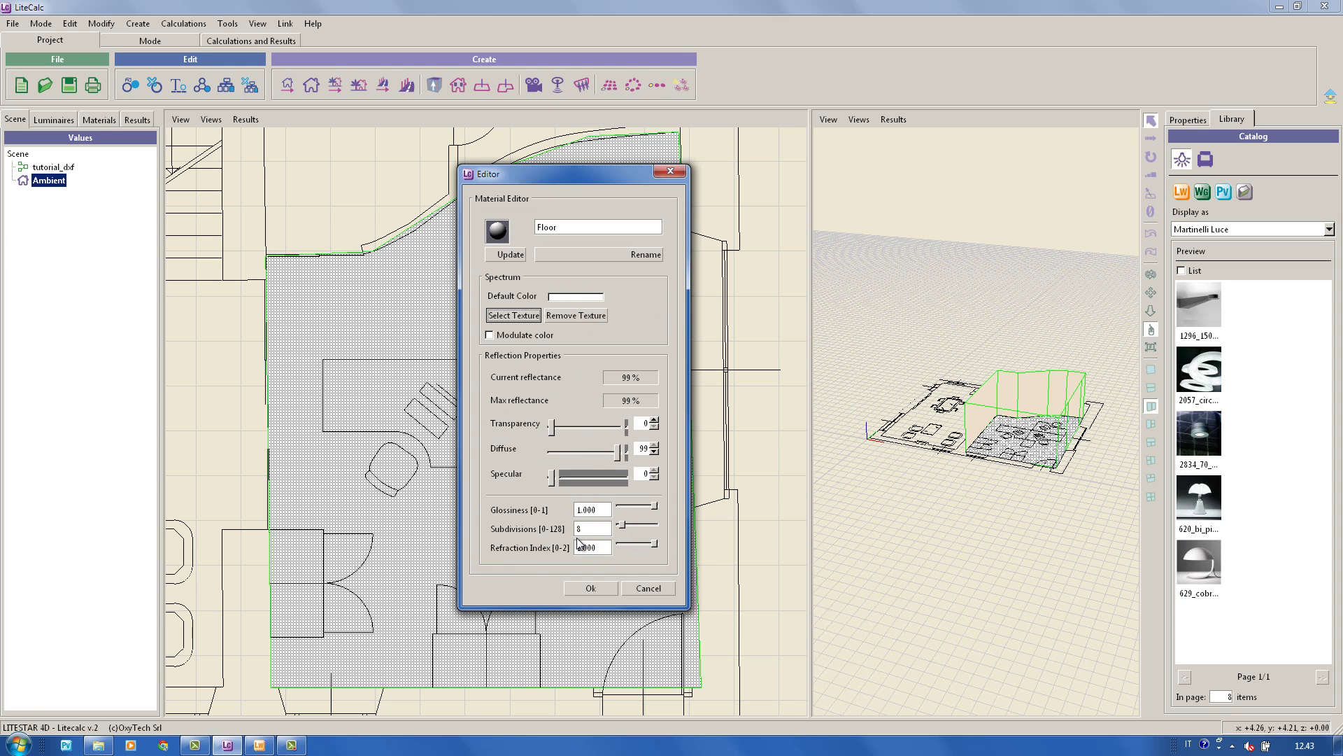
click(652, 448)
text(60)
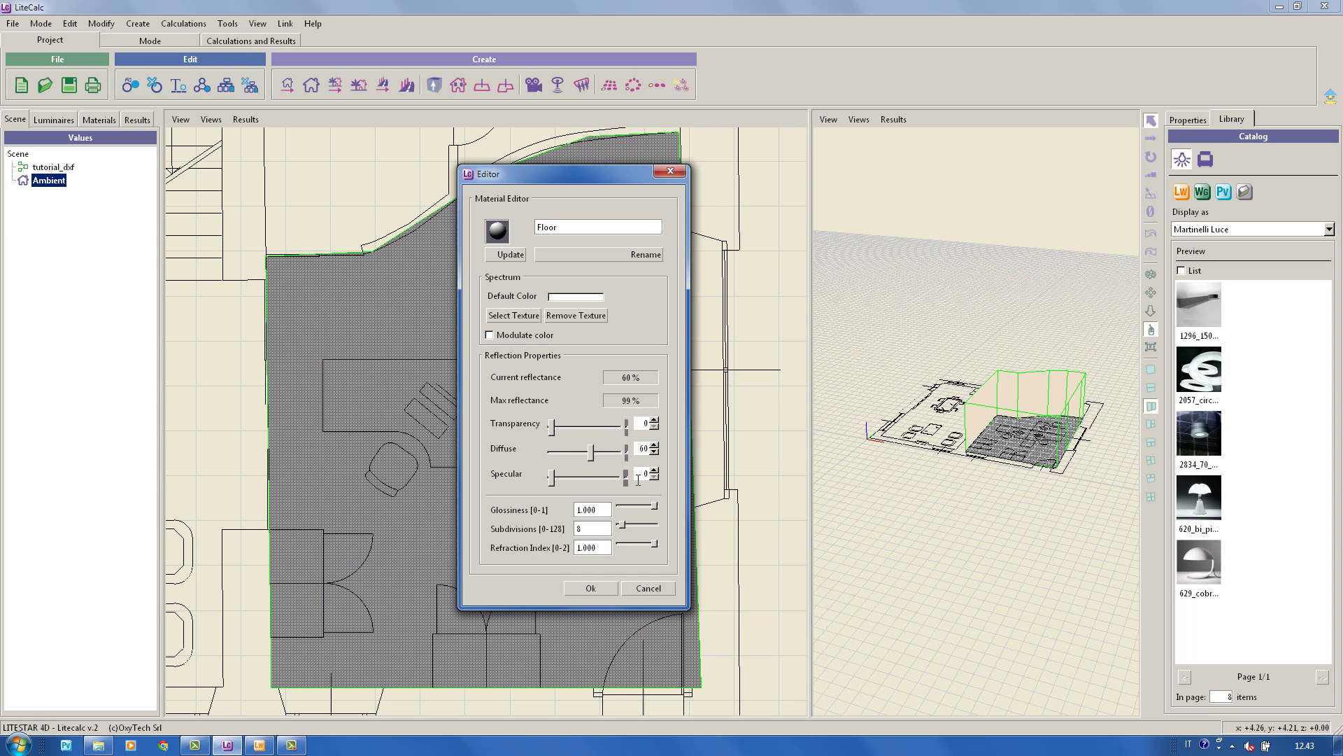
click(644, 476)
double_click(643, 476)
text(10)
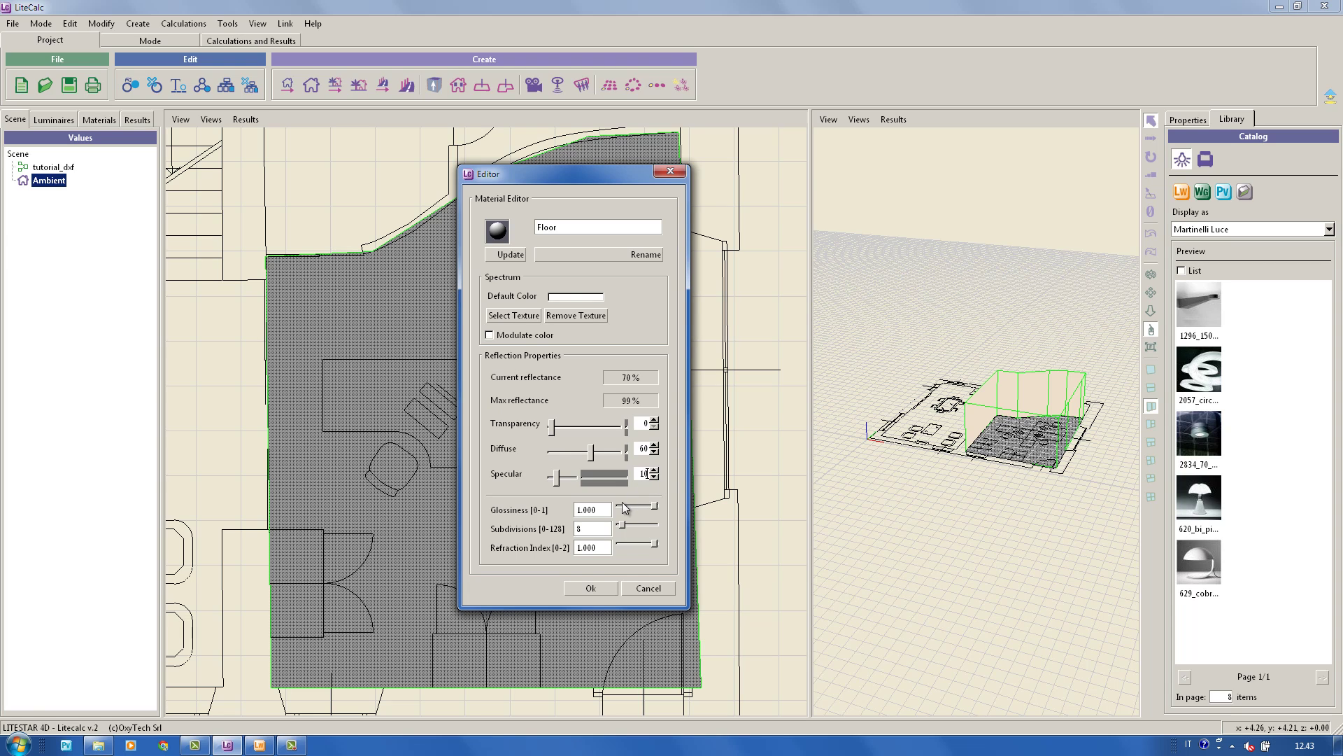
click(601, 589)
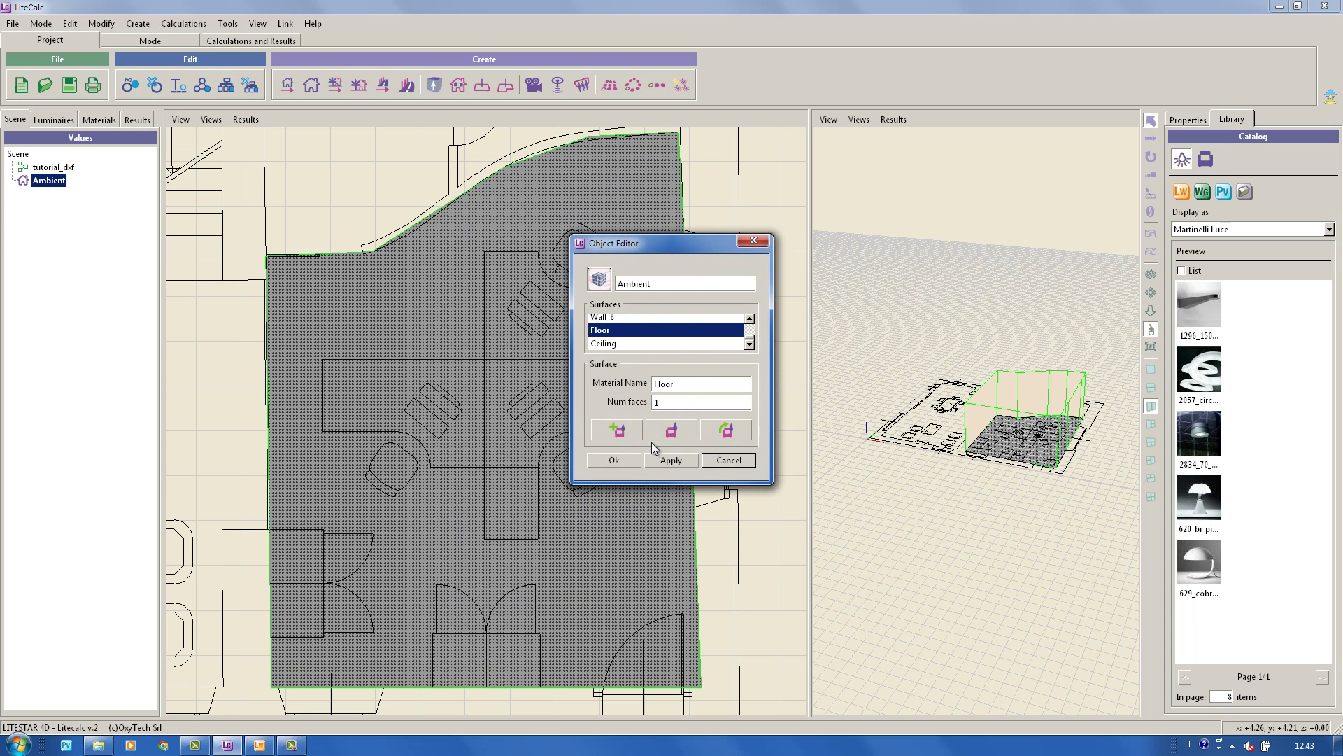
Step: Apply the Floor material and turn on texture display in both the plan and 3D views
click(614, 460)
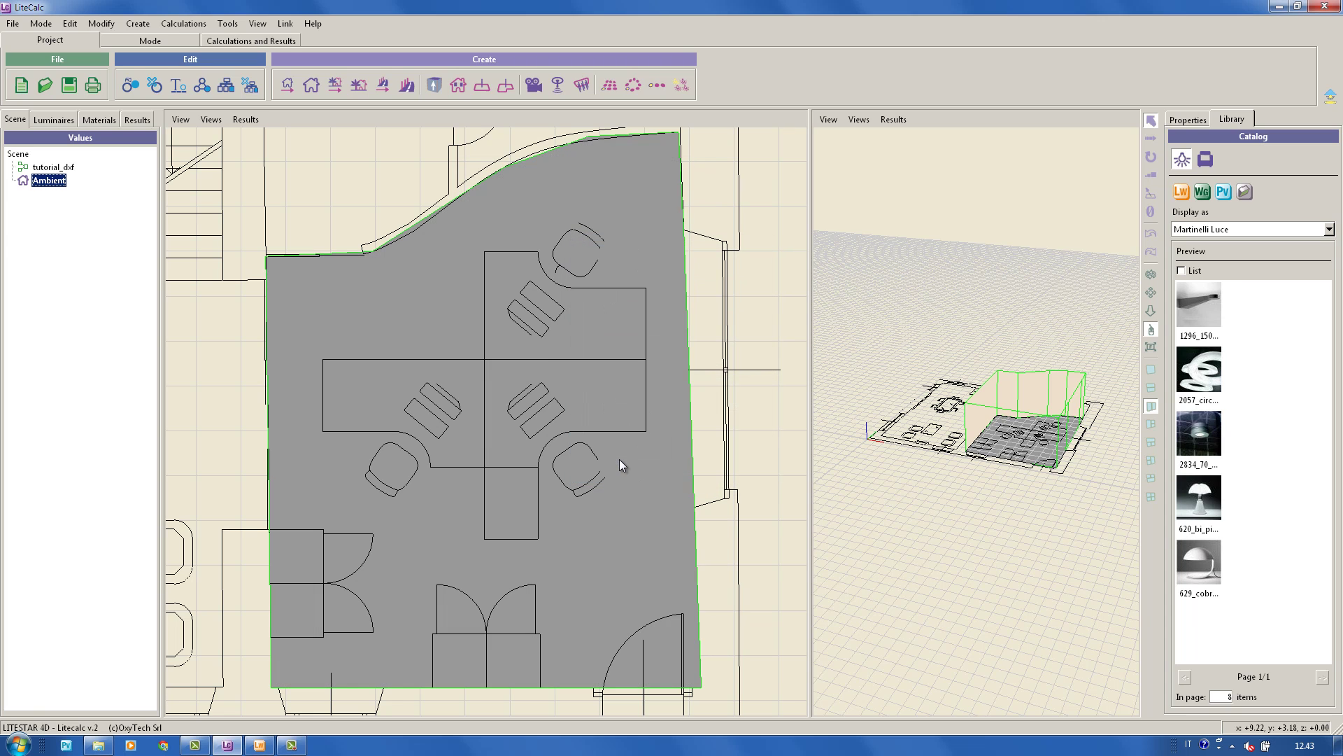
click(181, 120)
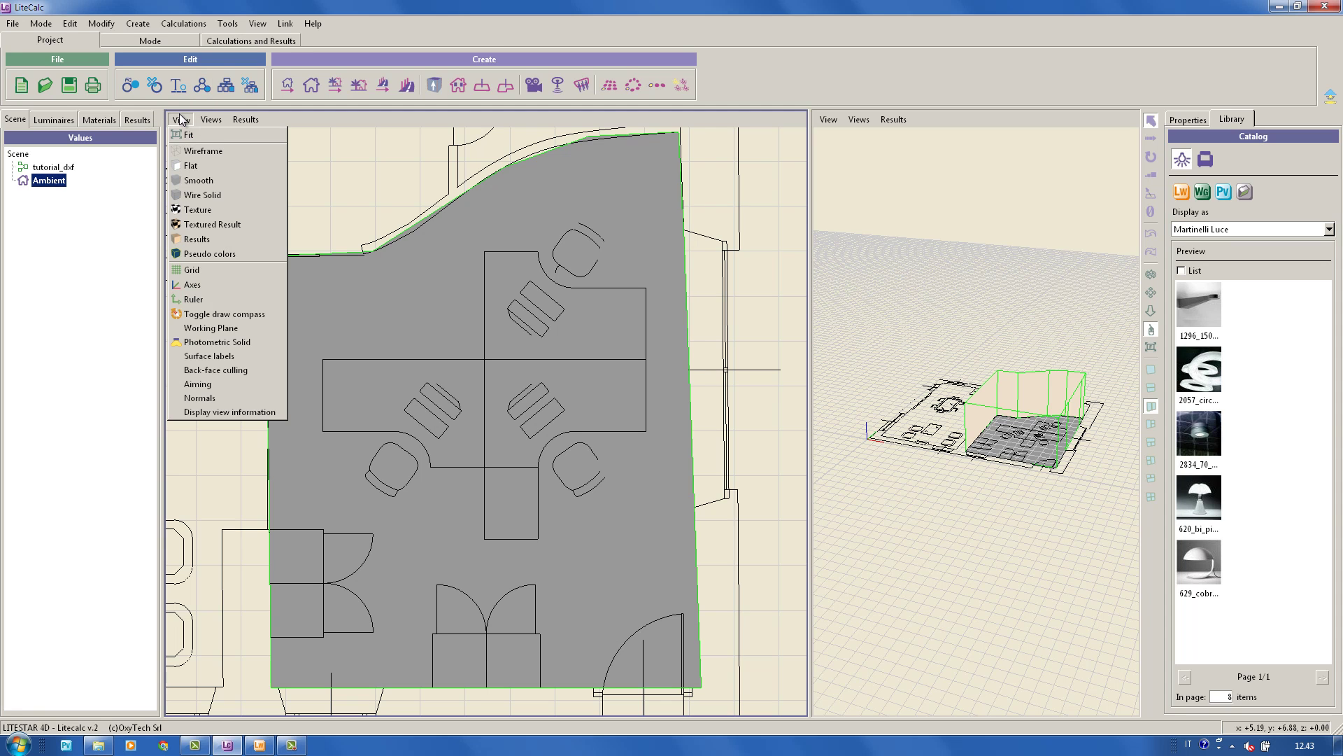
click(198, 210)
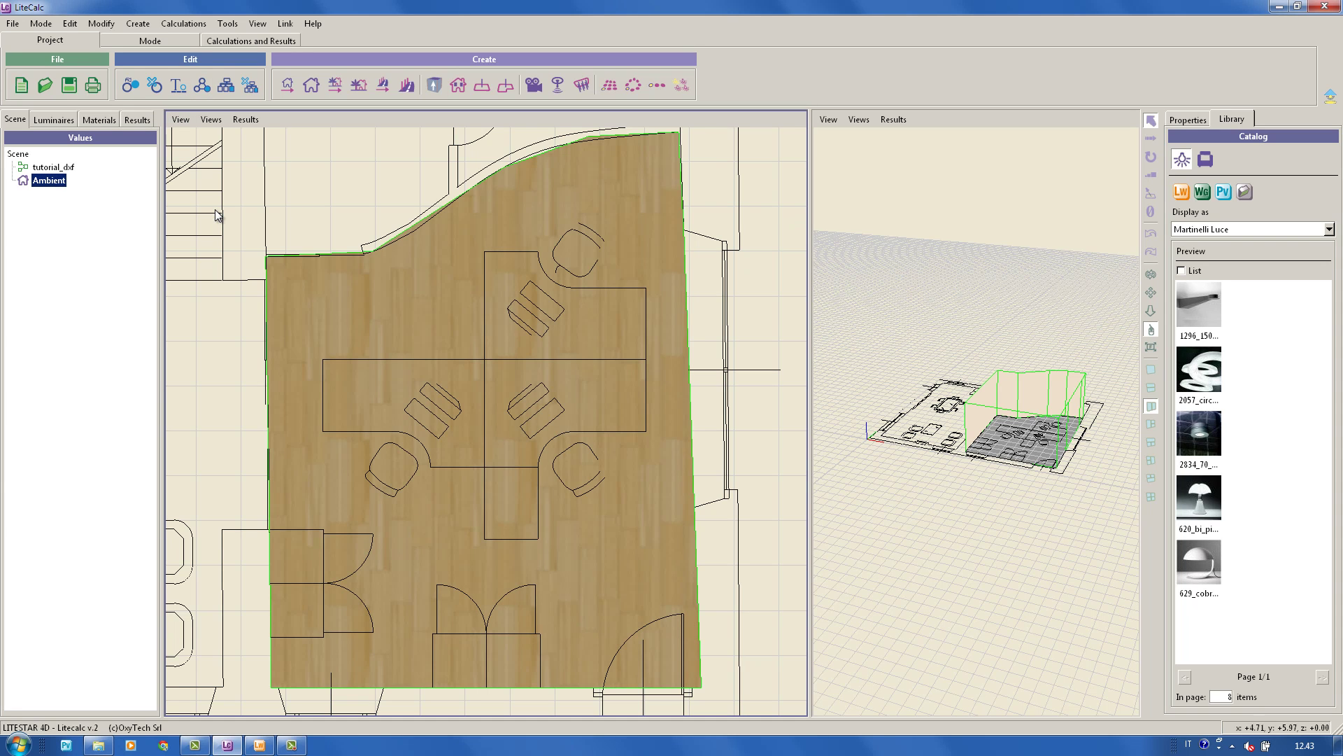
click(1052, 504)
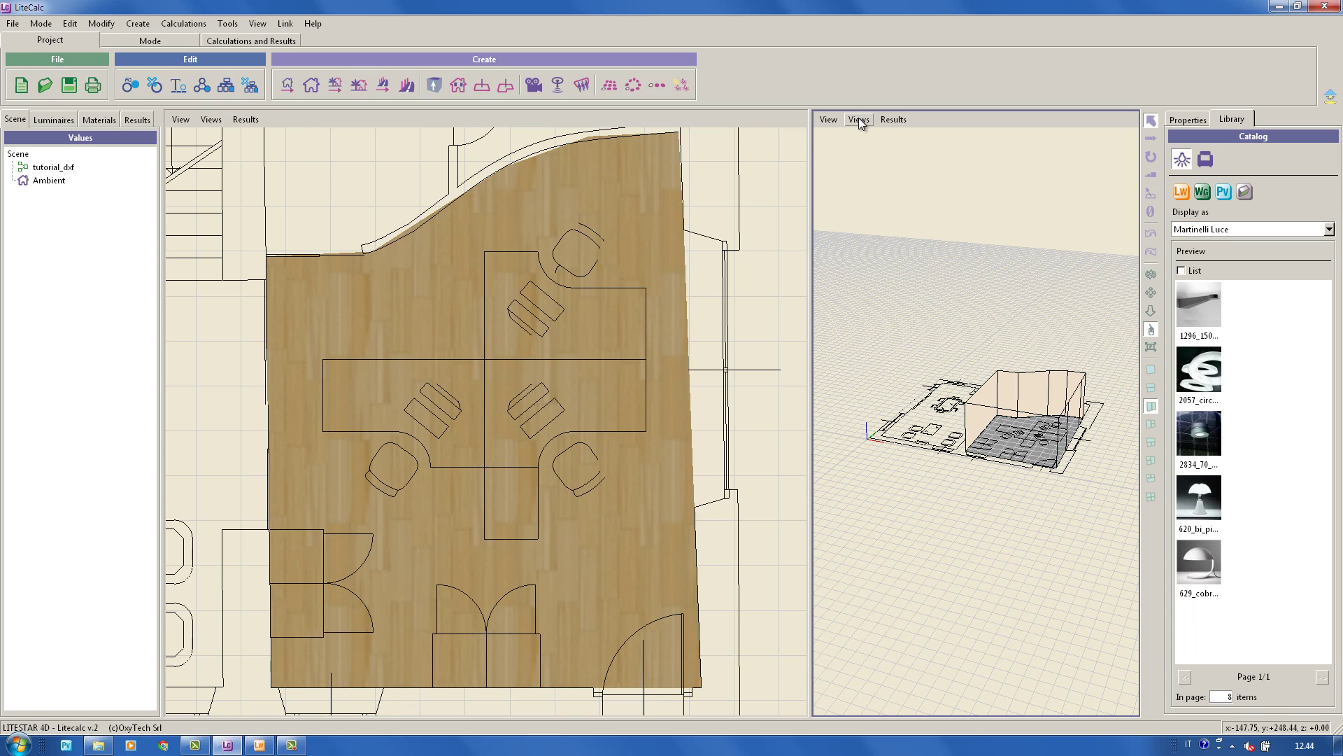
click(827, 121)
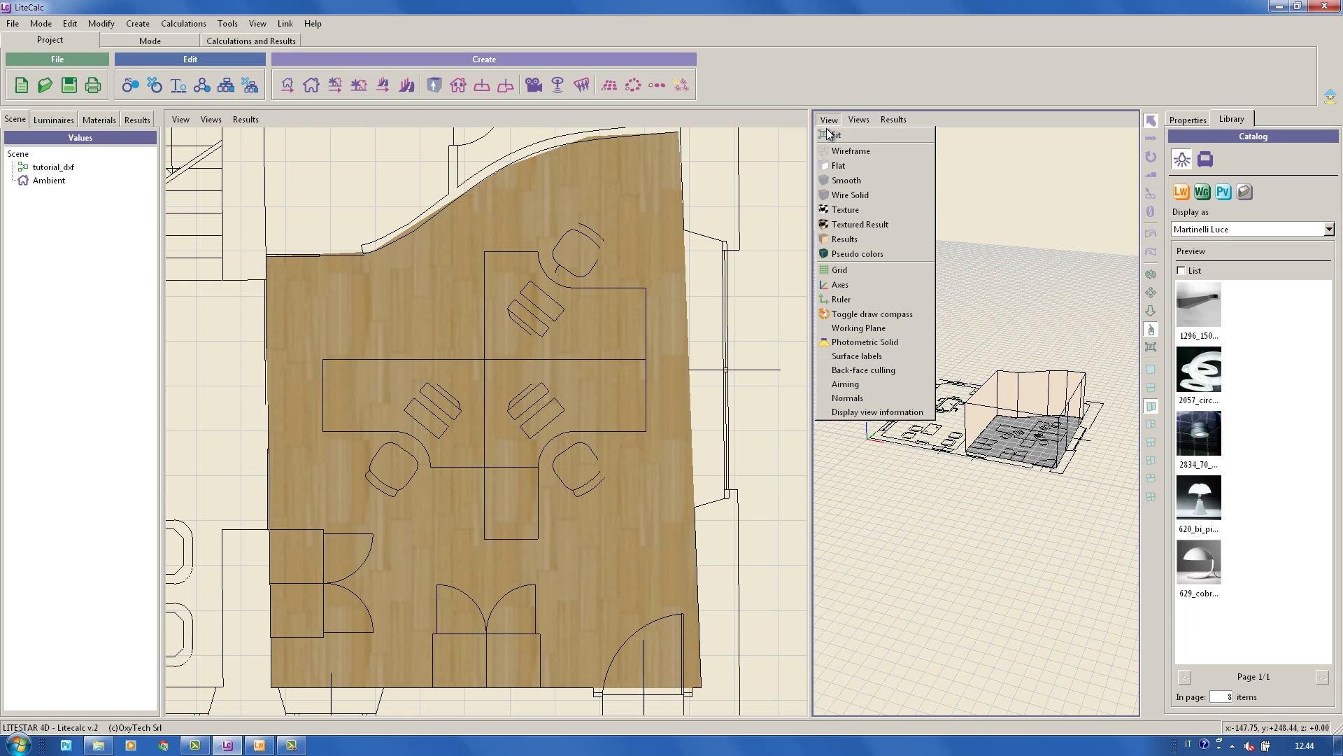
click(850, 210)
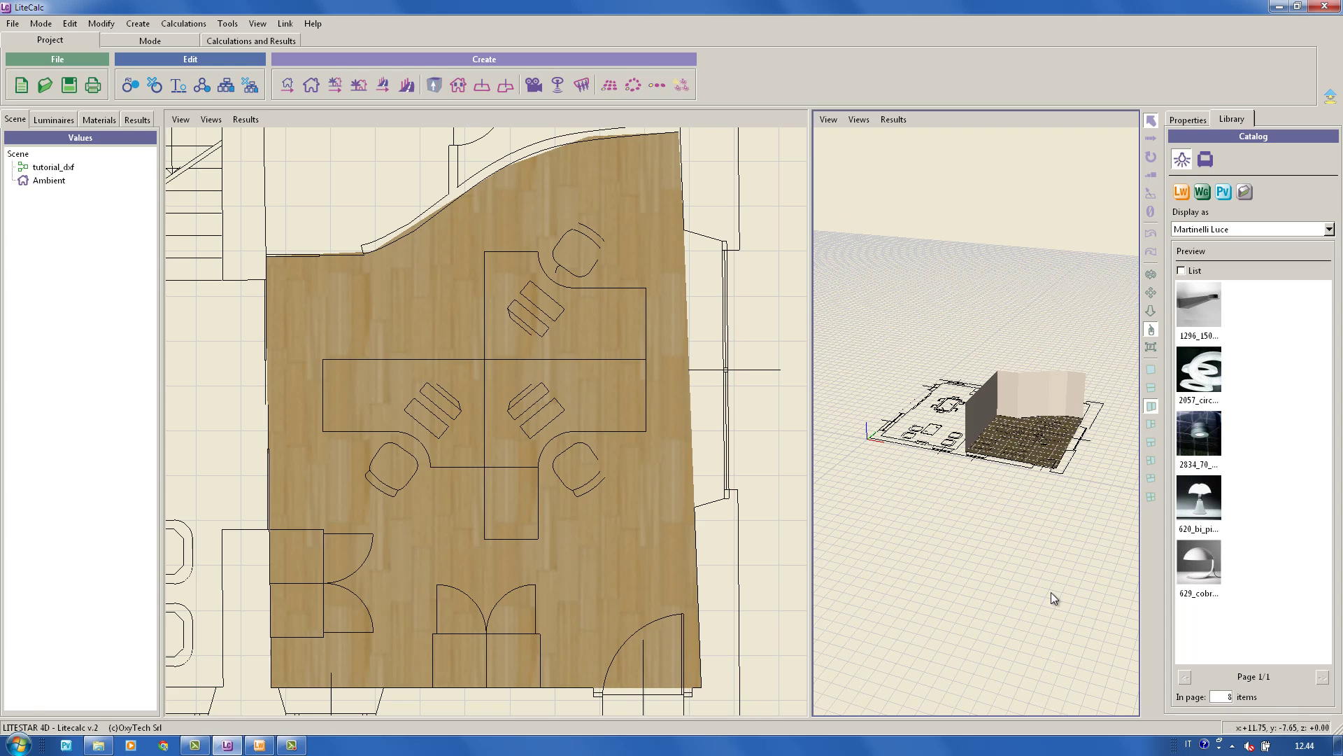
drag(1056, 595, 978, 481)
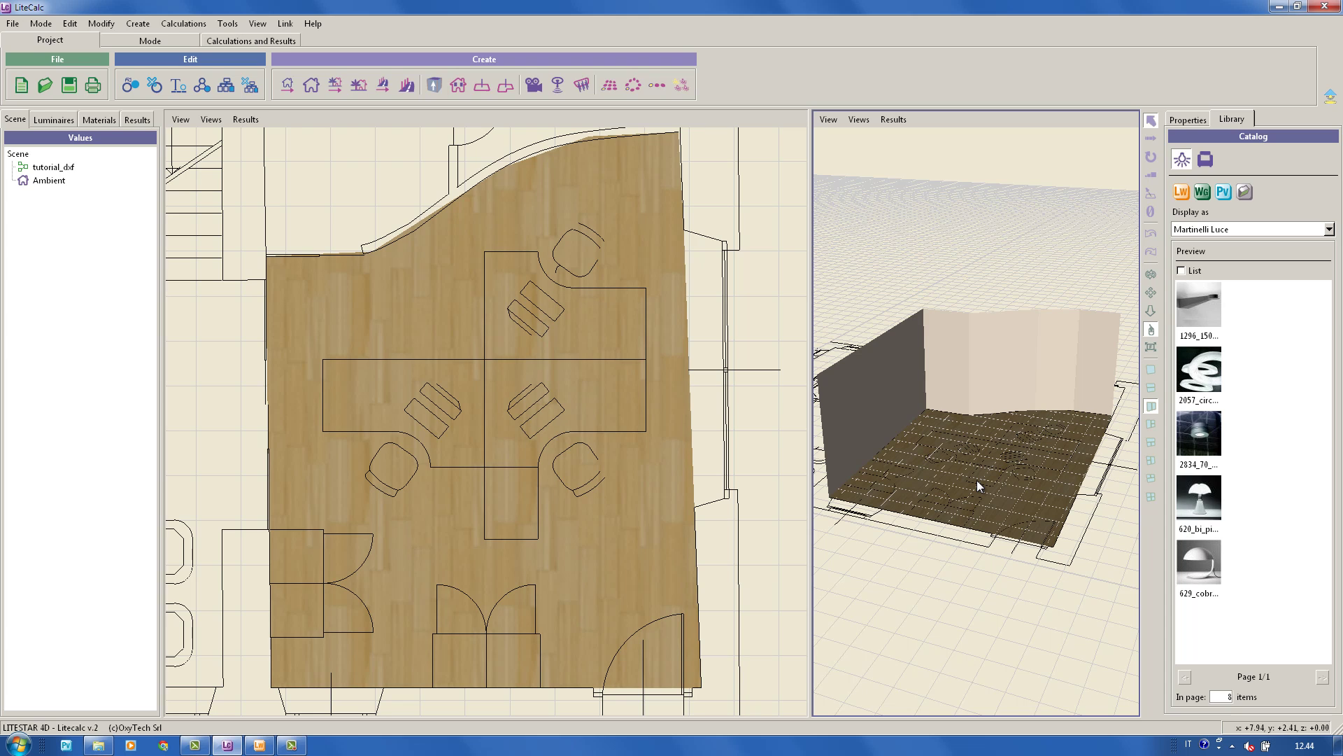
Step: Trace an extrusion outline around the central four-desk cluster, closing it at the last corner
click(433, 90)
scroll(358, 460, up, 3)
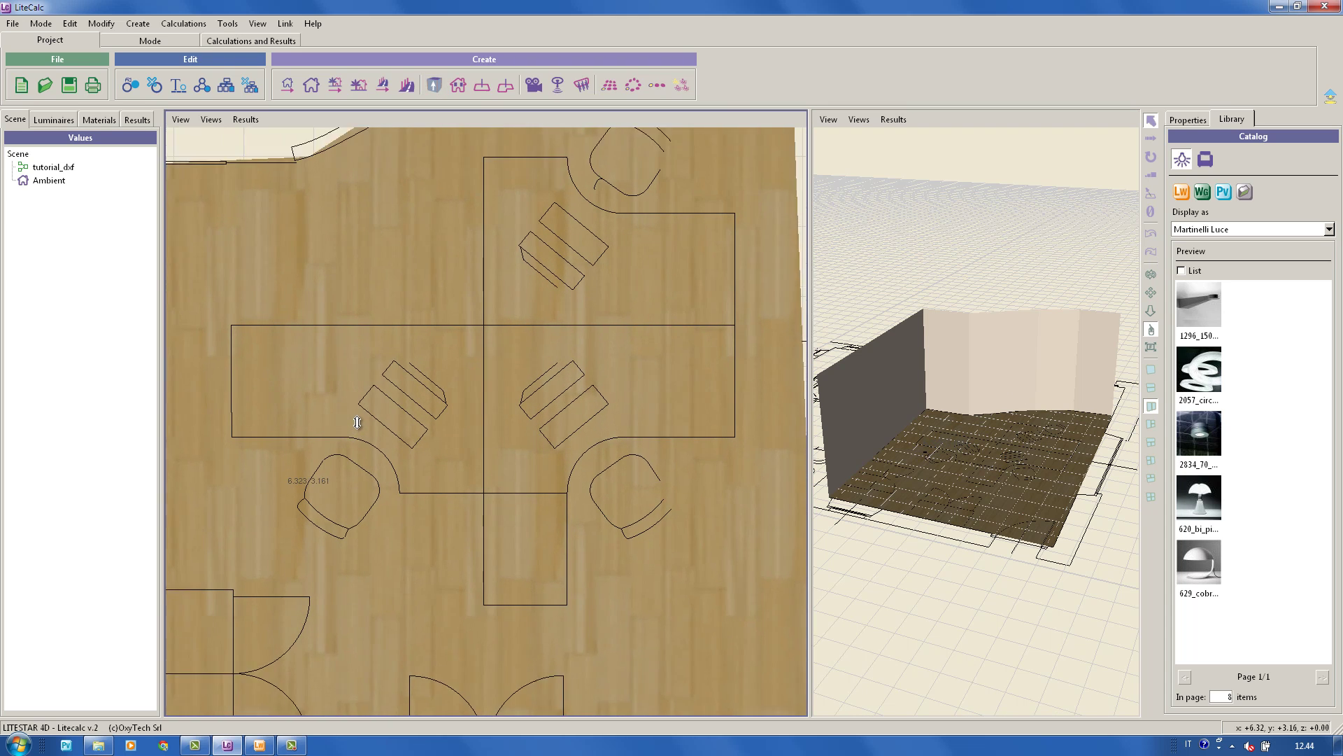
click(187, 447)
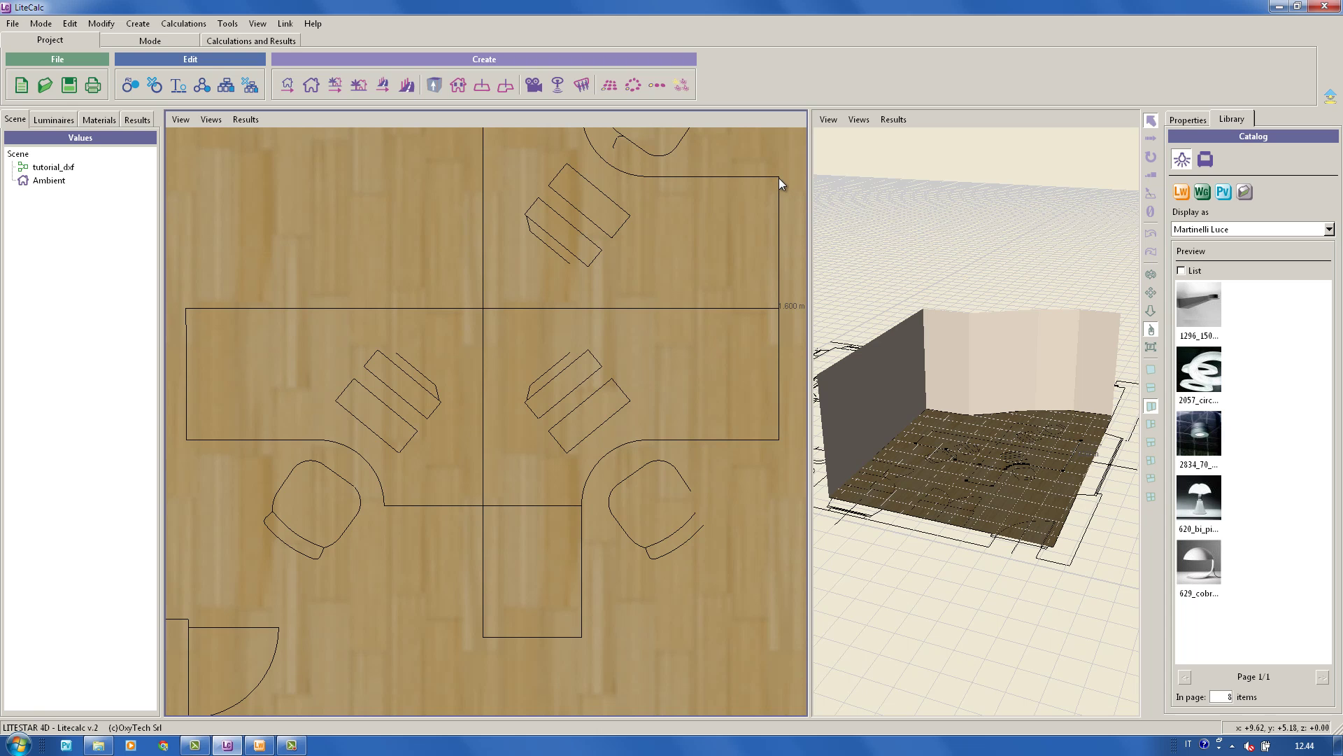
scroll(569, 395, up, 5)
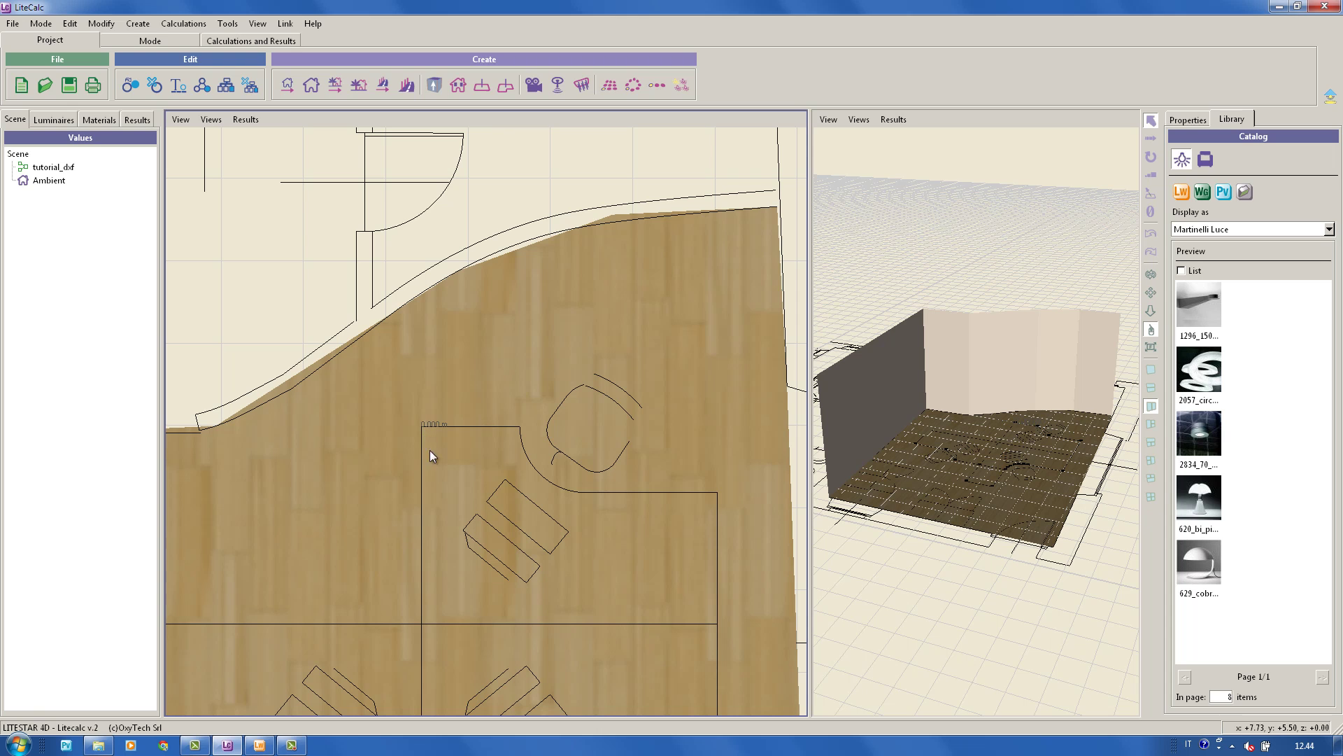
middle_drag(464, 534, 515, 419)
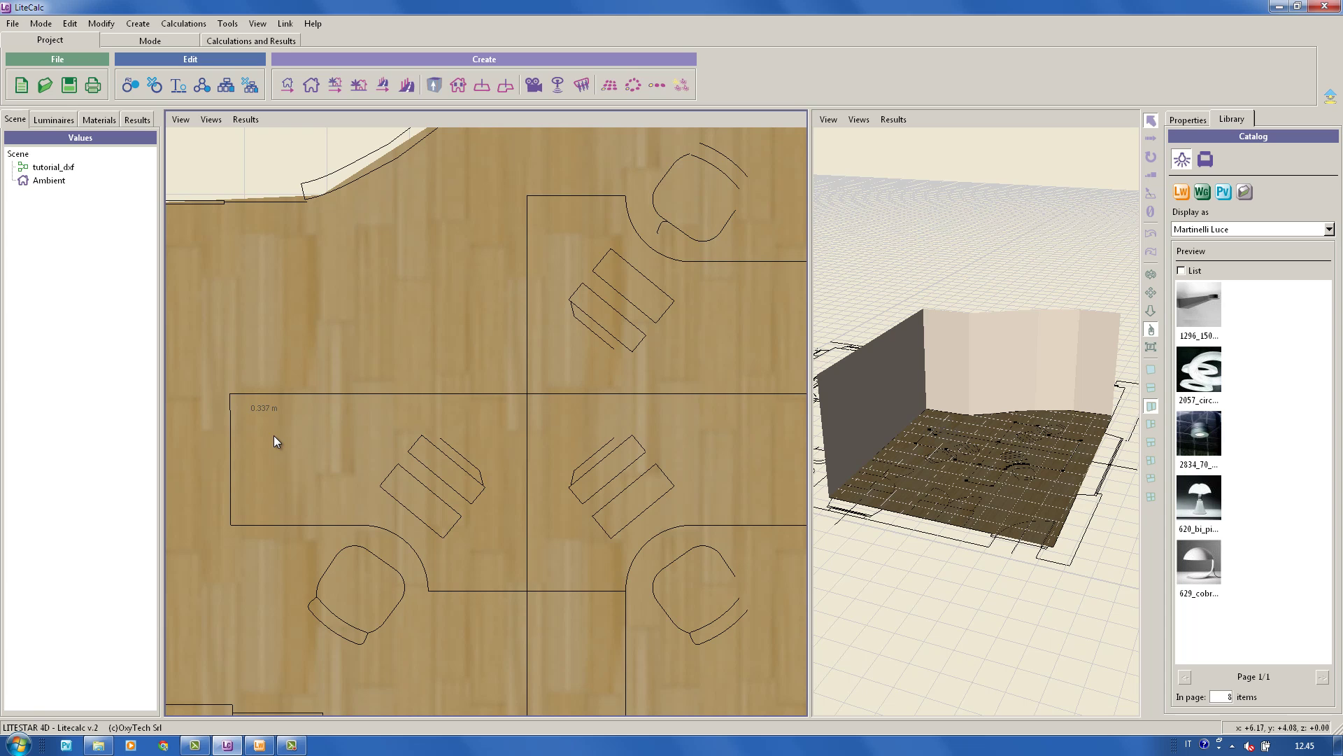
click(235, 527)
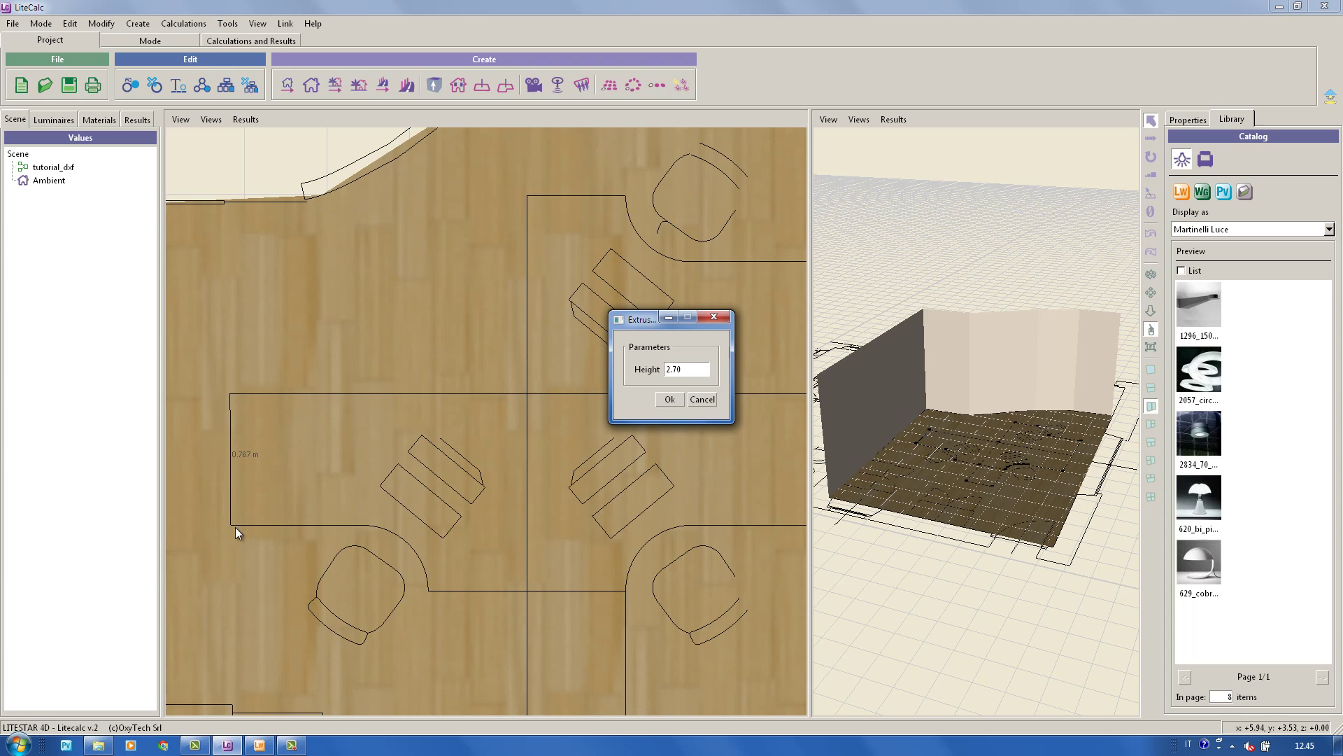
Step: Set the extrusion height to 0.05 to create the Extruded slab, then select it
double_click(689, 369)
text(0.05)
click(669, 399)
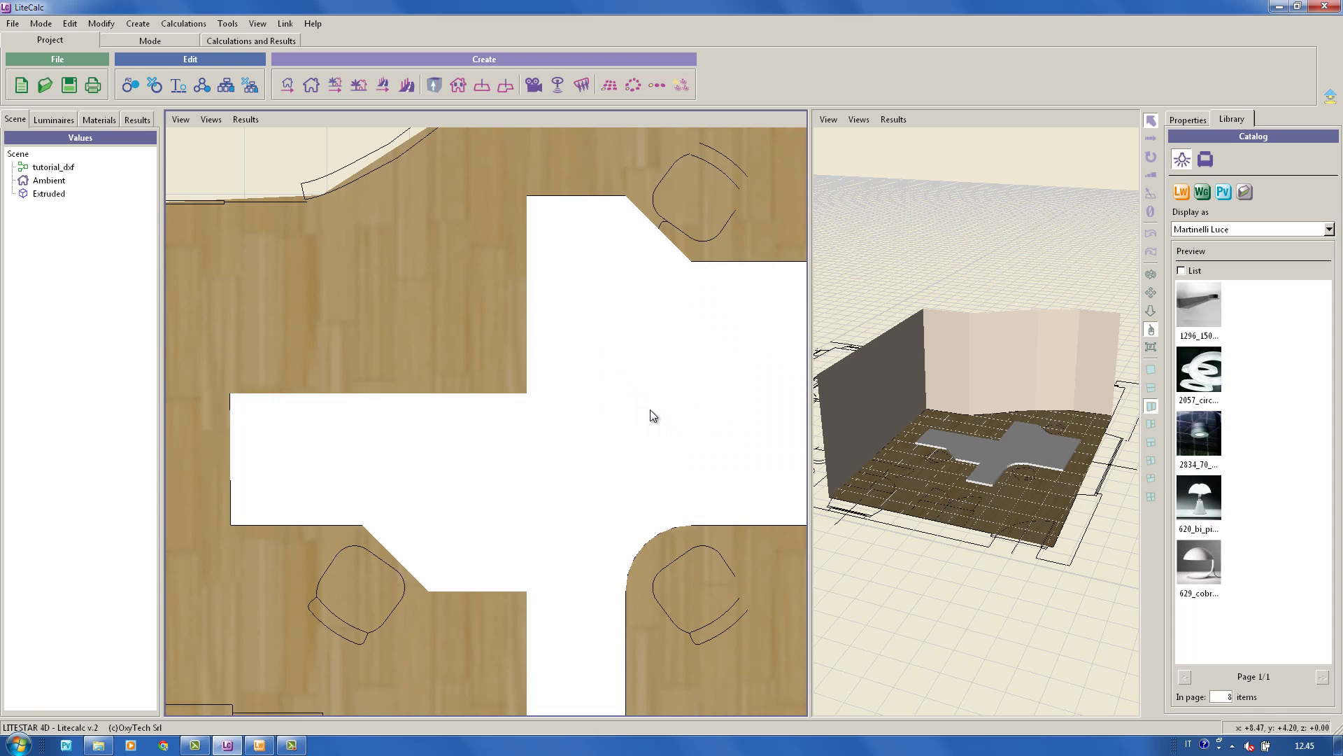
middle_drag(629, 407, 602, 392)
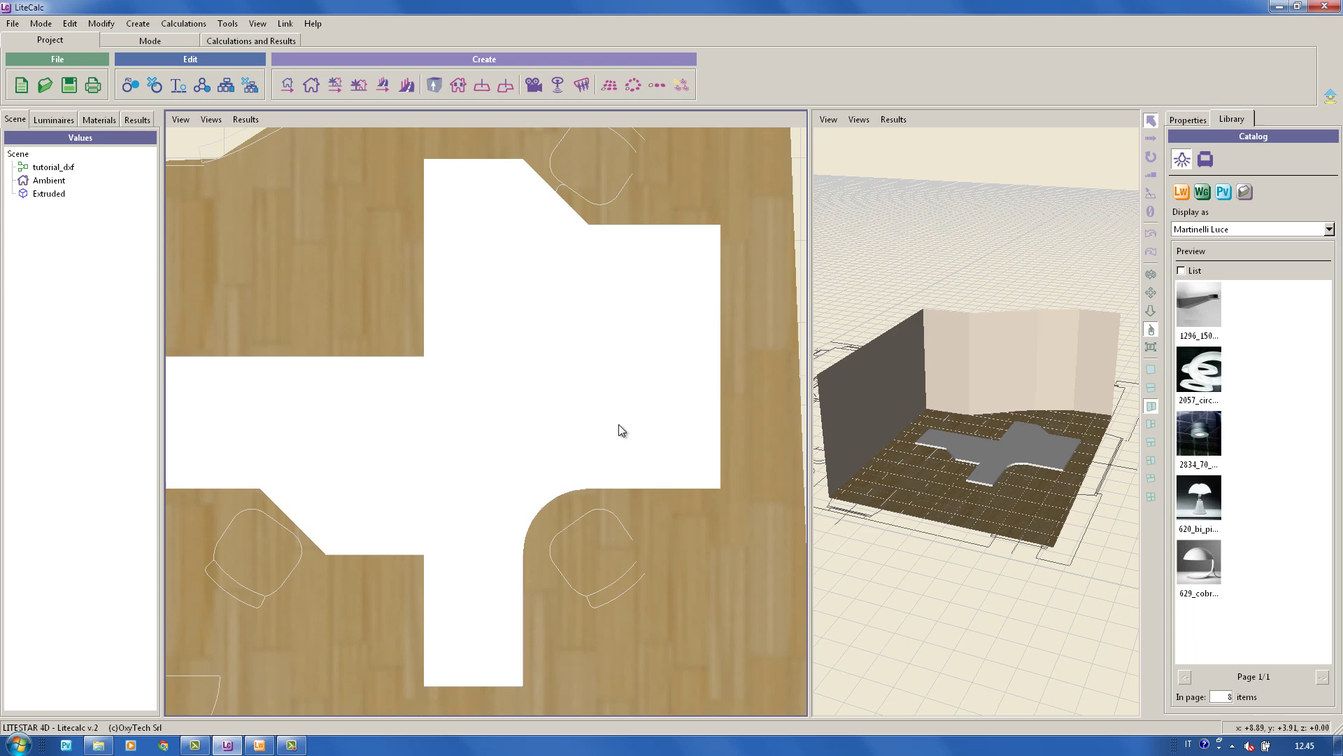
click(516, 426)
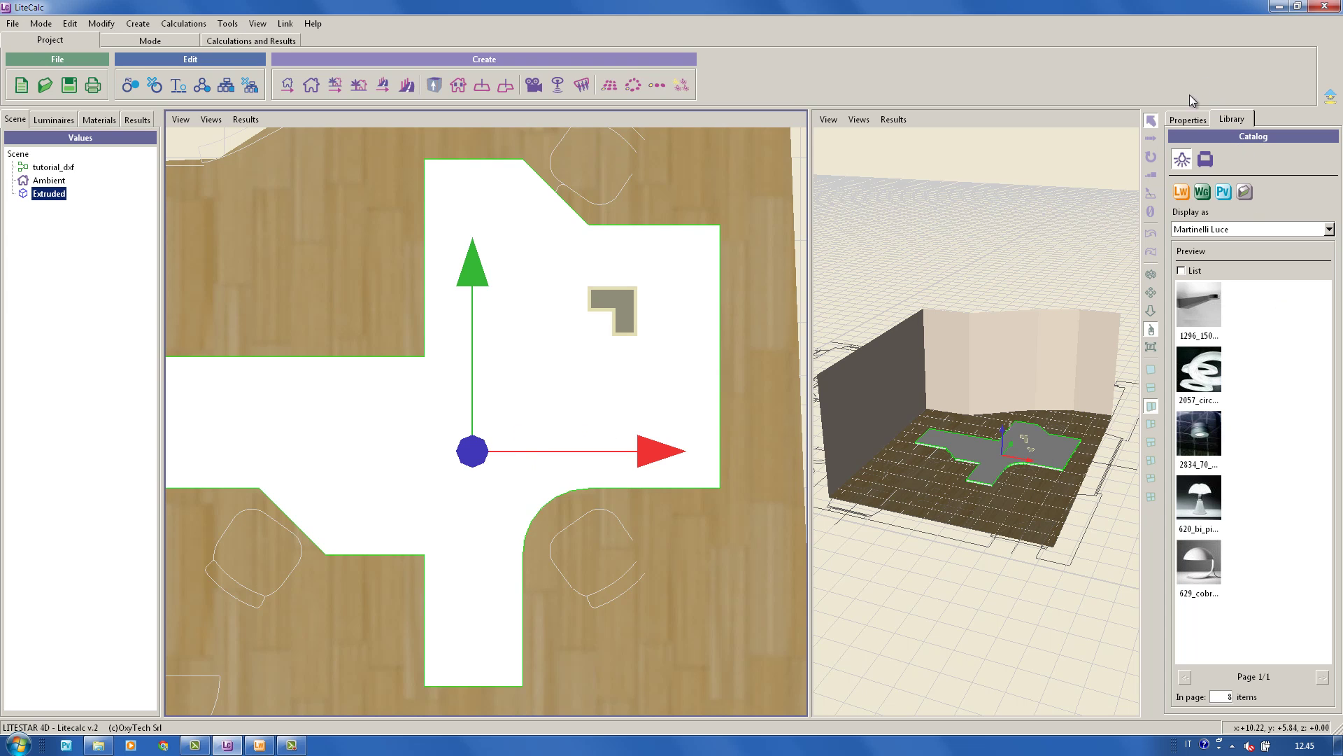
Step: Set the Extruded slab's Pos z to 0.800 in its properties
click(1198, 120)
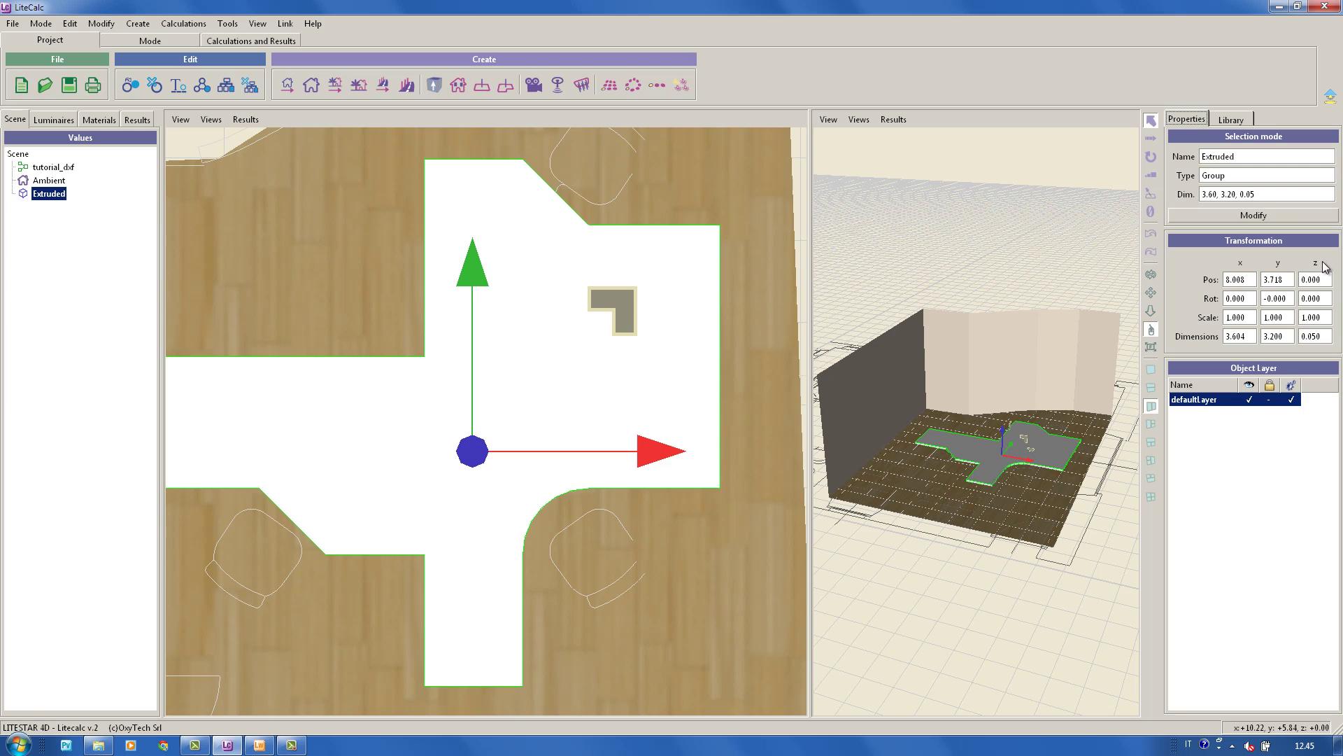
double_click(1325, 283)
text(0.8)
click(1274, 300)
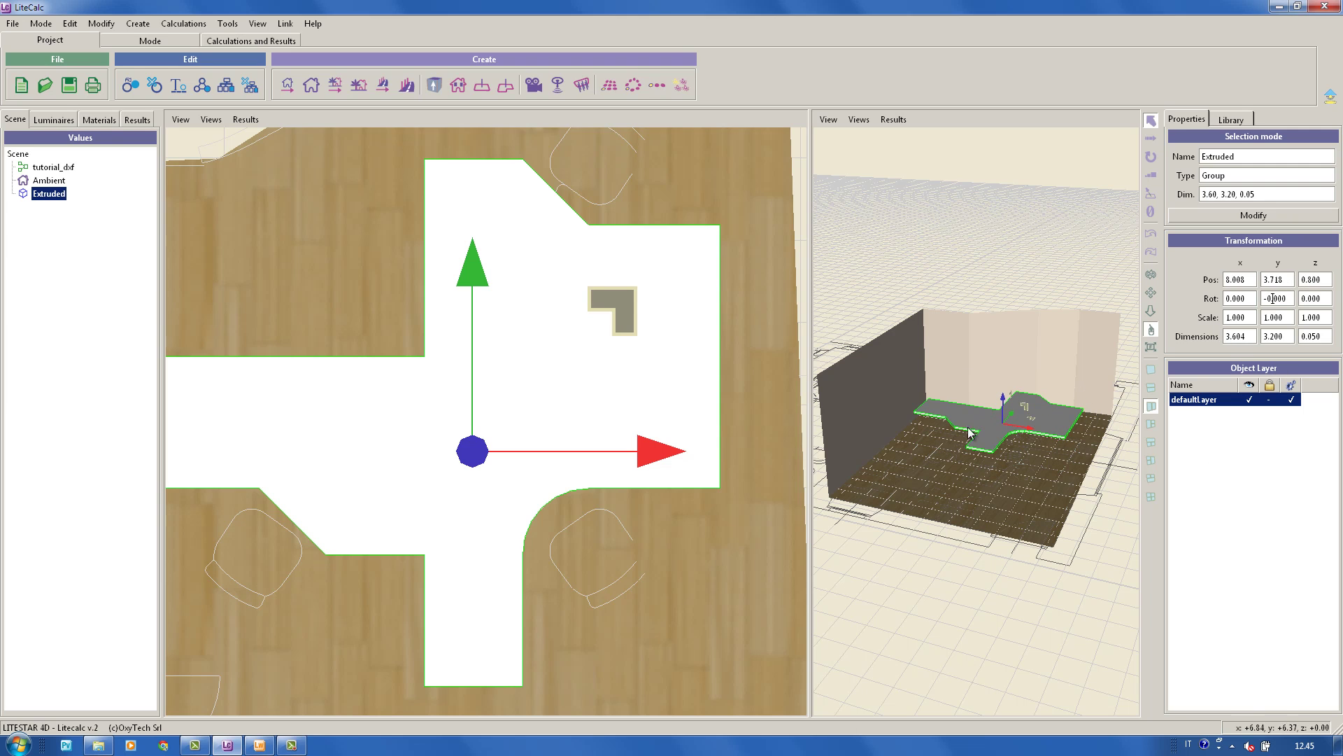
click(56, 195)
Step: Open the Extruded object's editor and select Surface_21 in its surface list
right_click(56, 199)
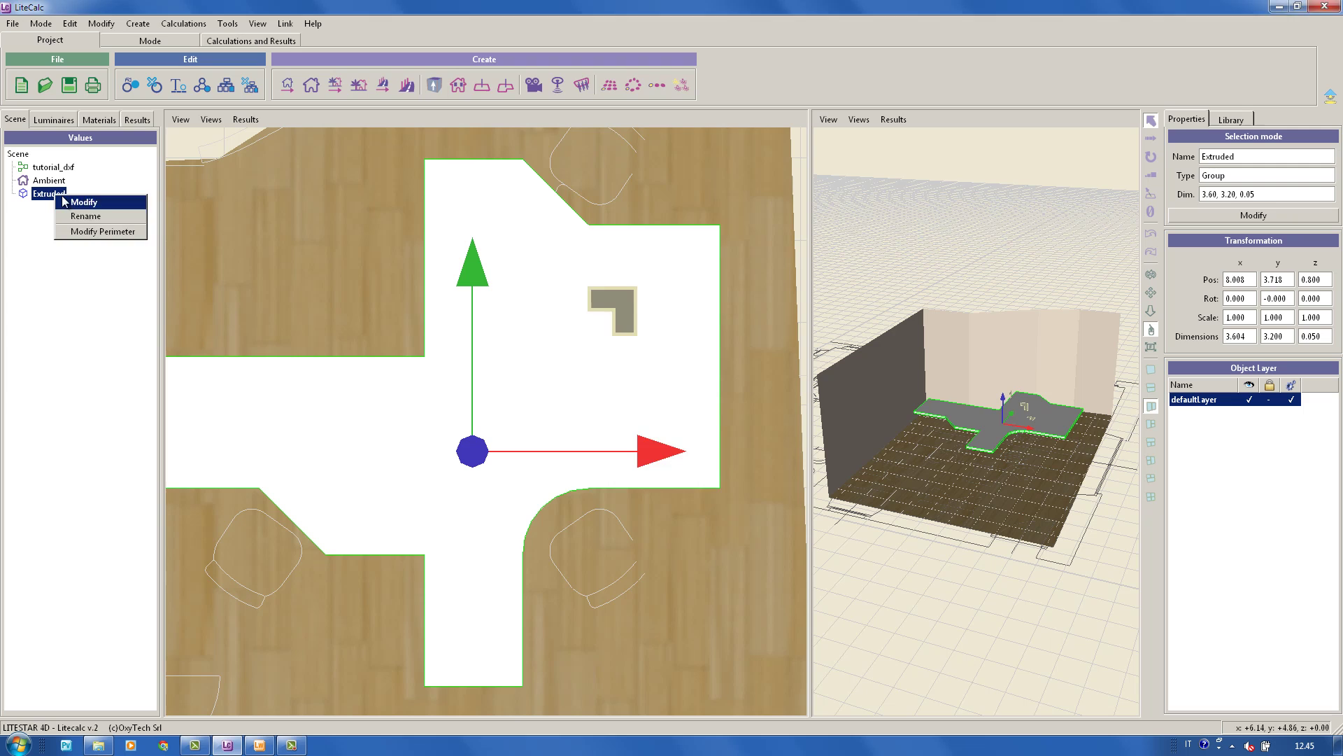
click(59, 202)
click(616, 343)
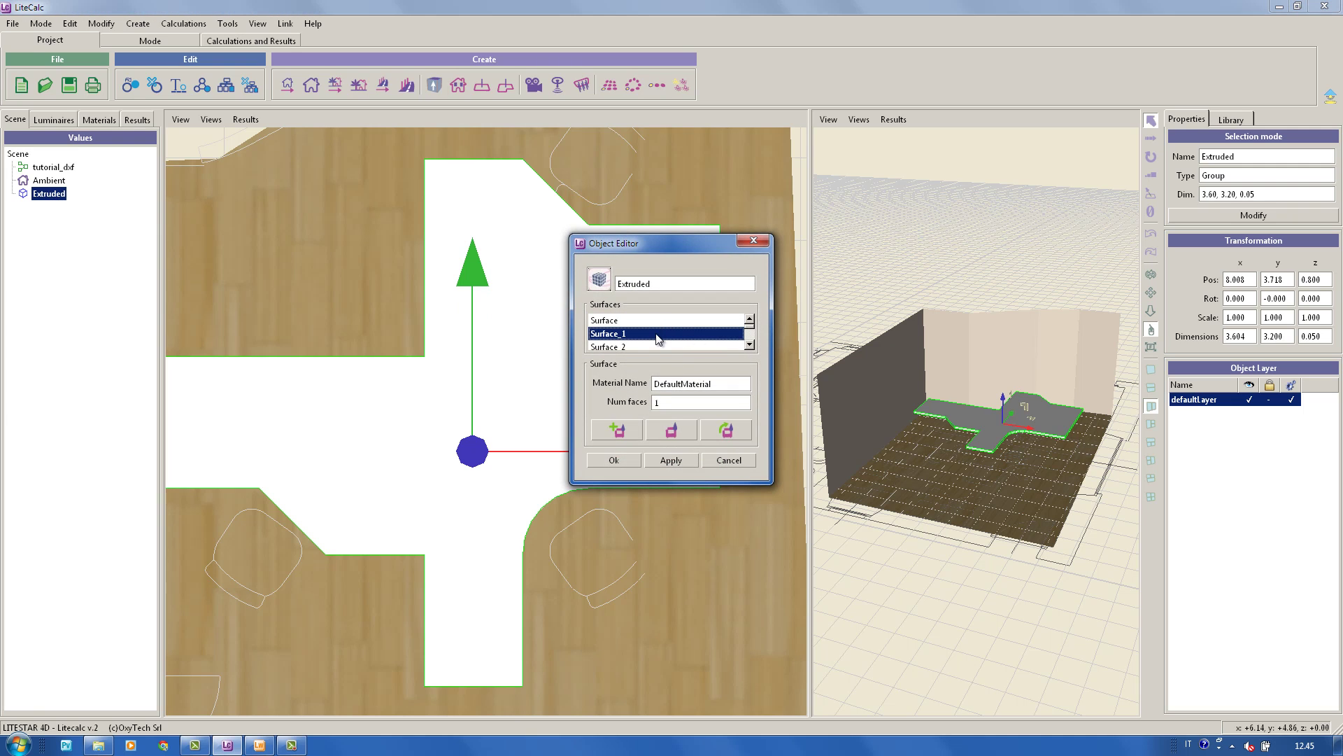
scroll(663, 339, down, 1)
scroll(663, 338, down, 5)
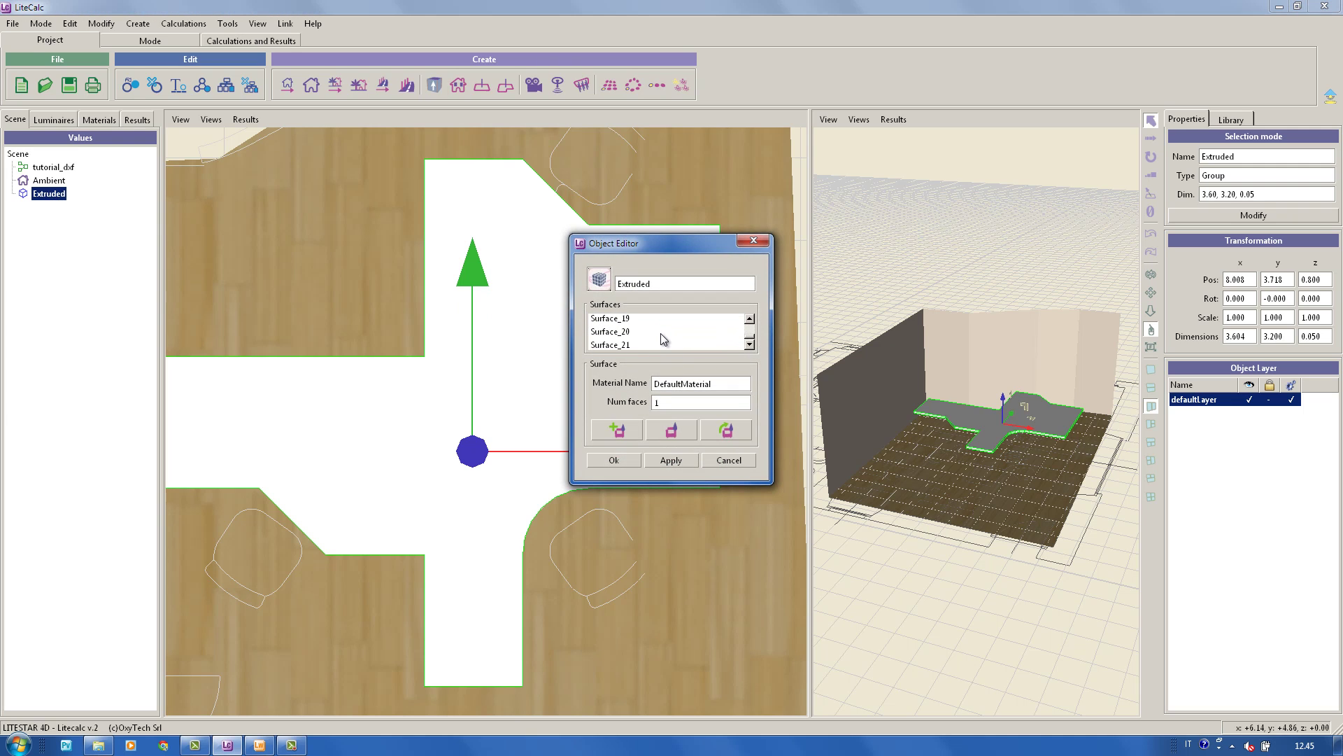
click(618, 333)
click(620, 343)
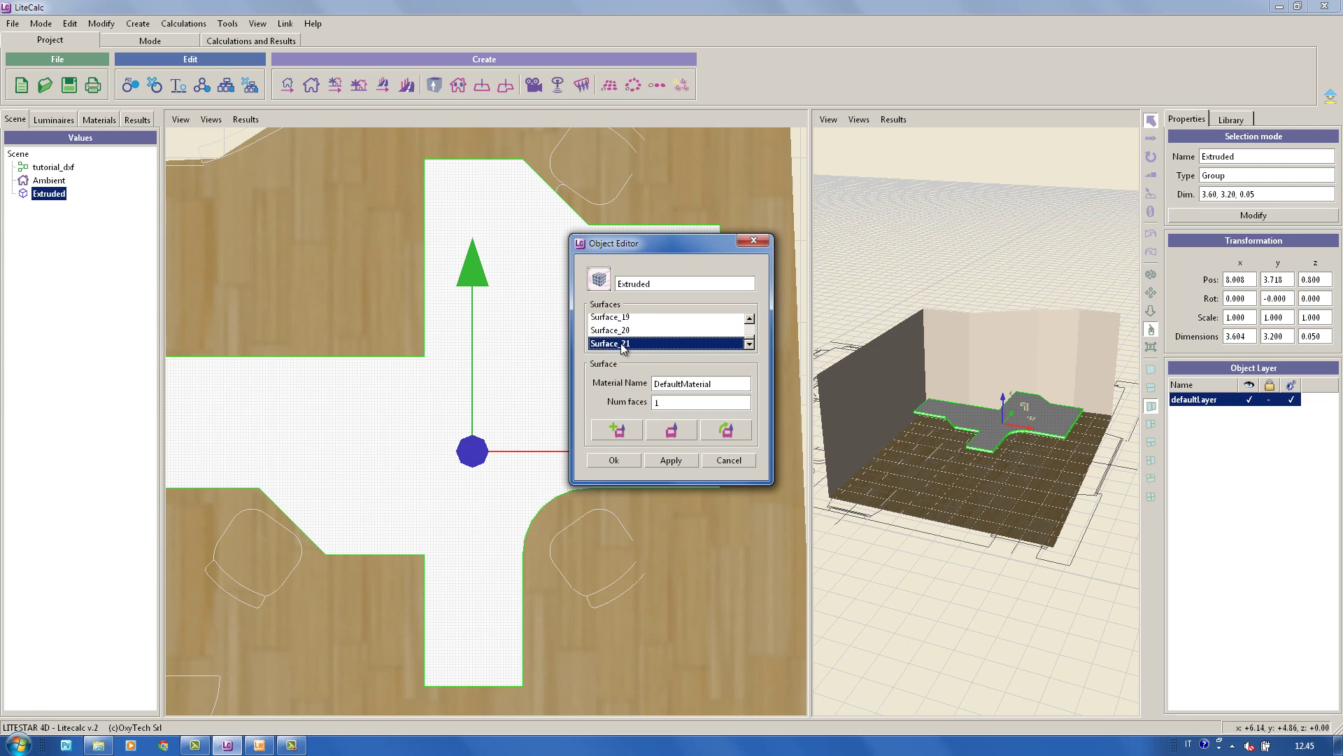
Step: Add a new Generic material named 'Glass' to Surface_21
click(610, 435)
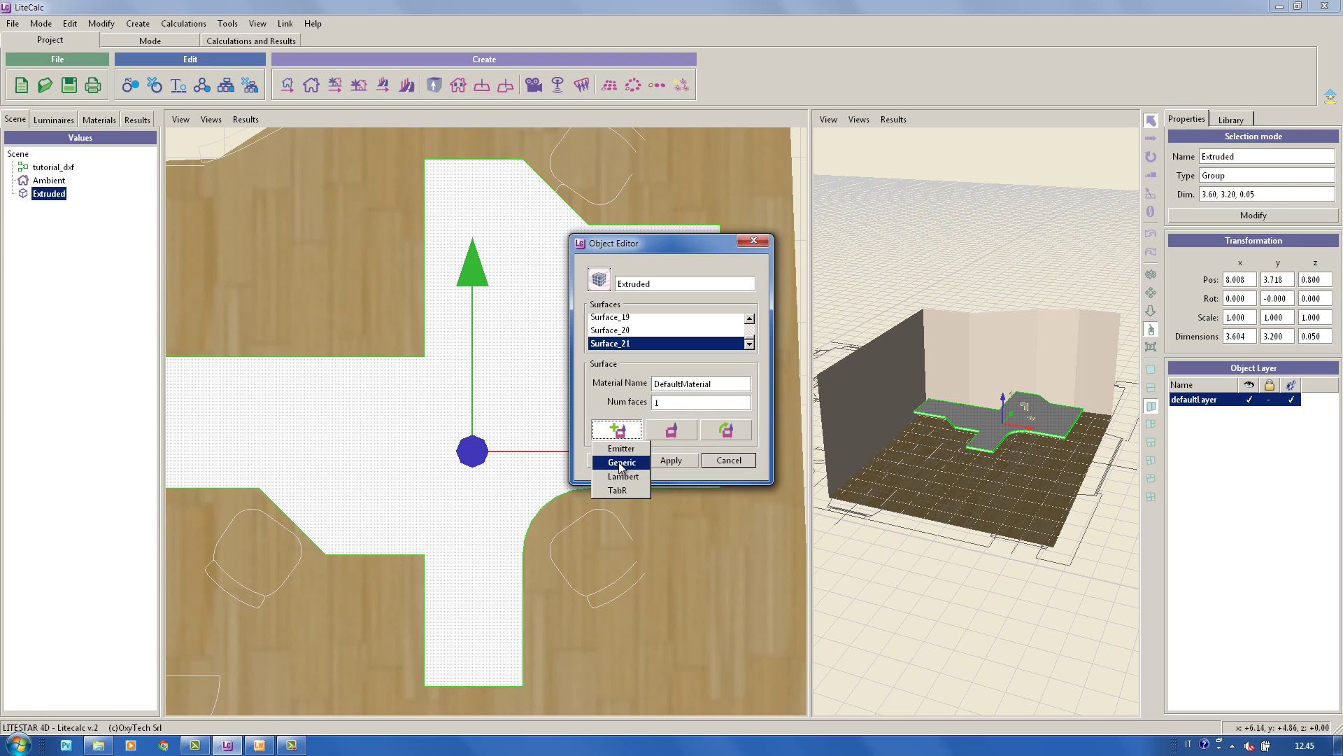
click(620, 463)
text(G)
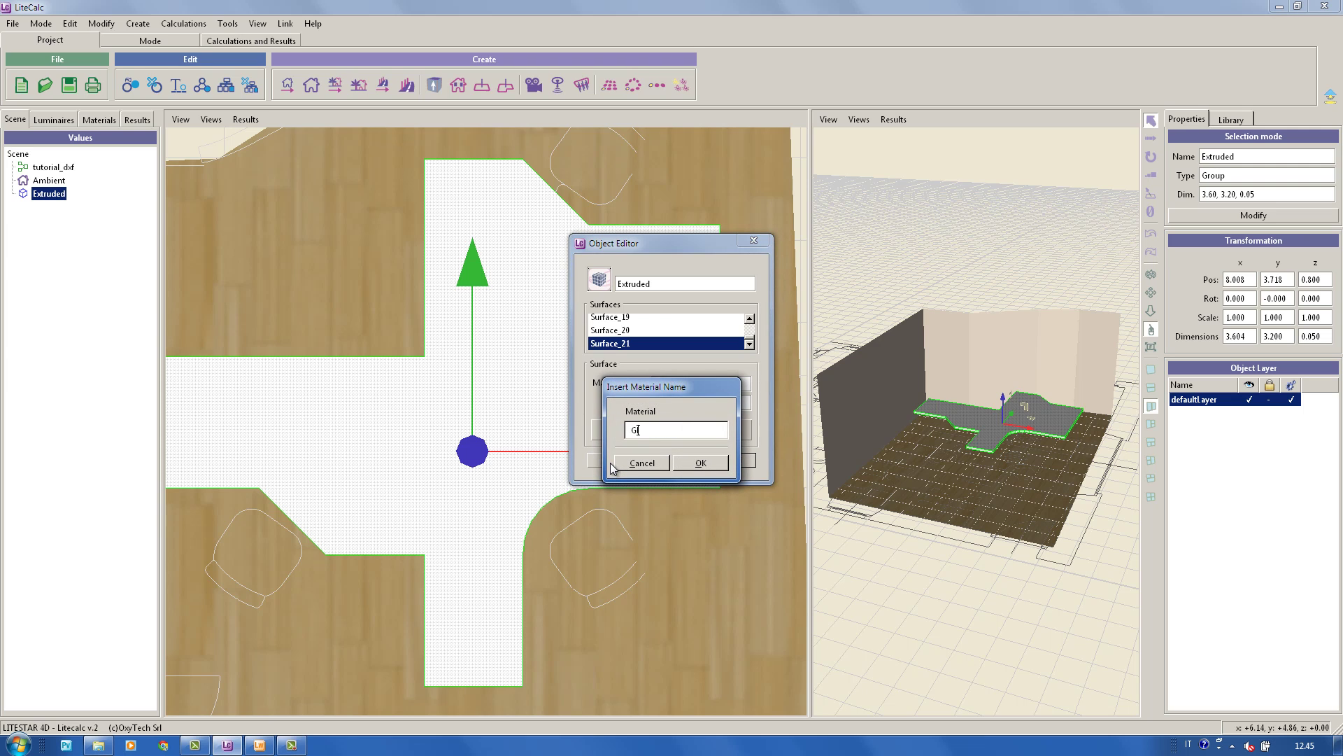
text(lass)
Step: Confirm the Glass material and set its colour to DarkSlateGray4
click(700, 462)
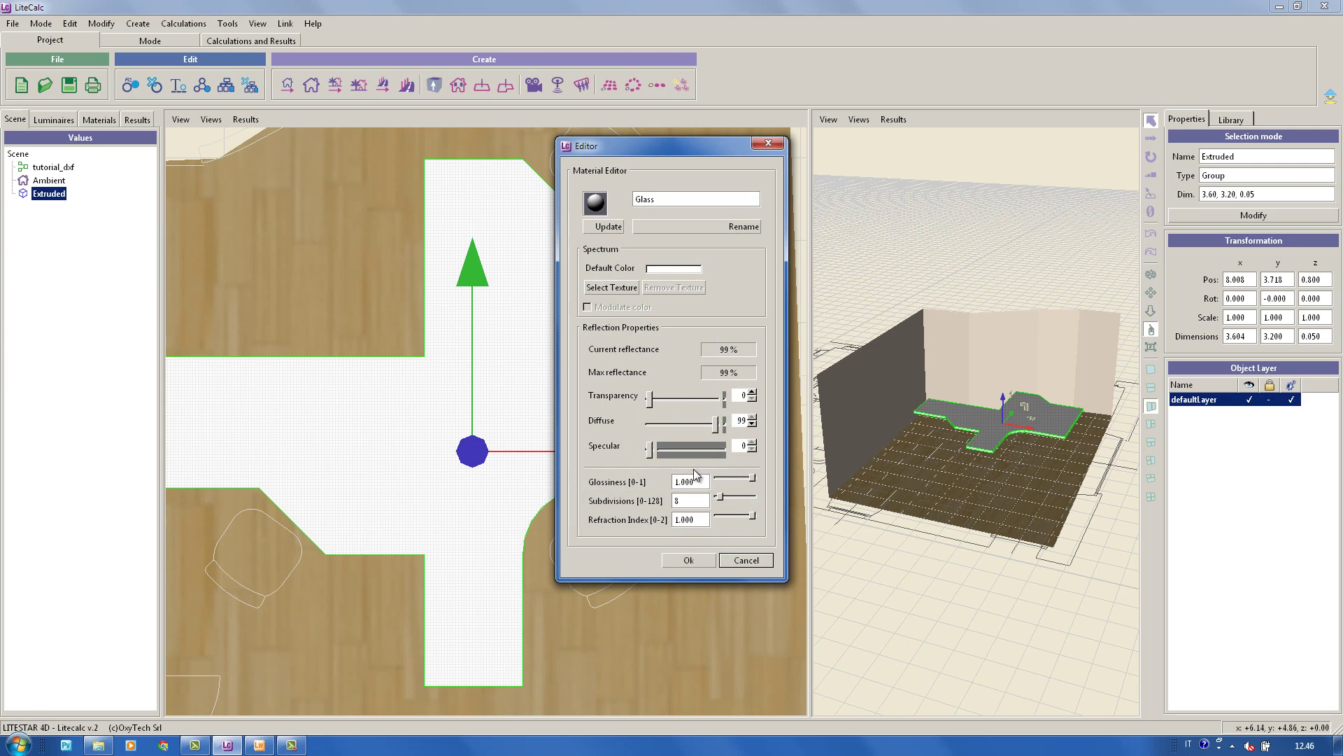
drag(670, 144, 518, 161)
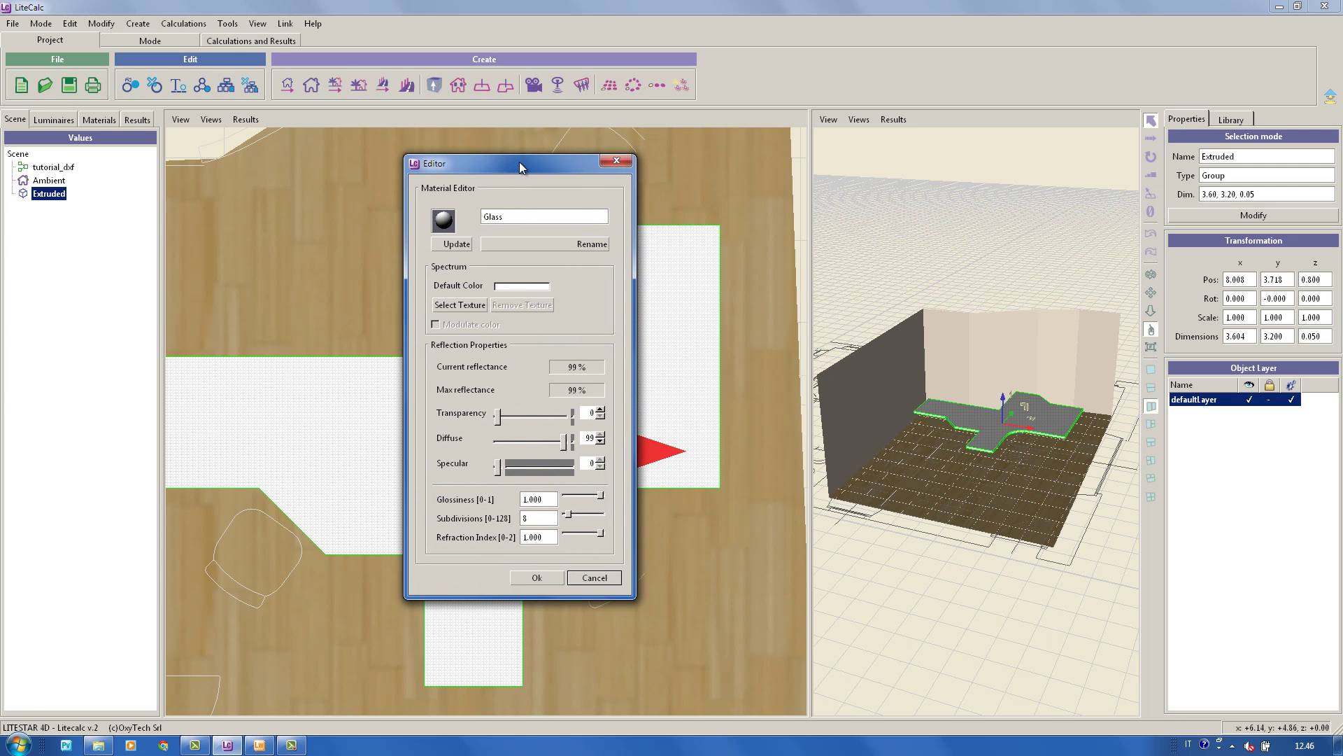
click(522, 286)
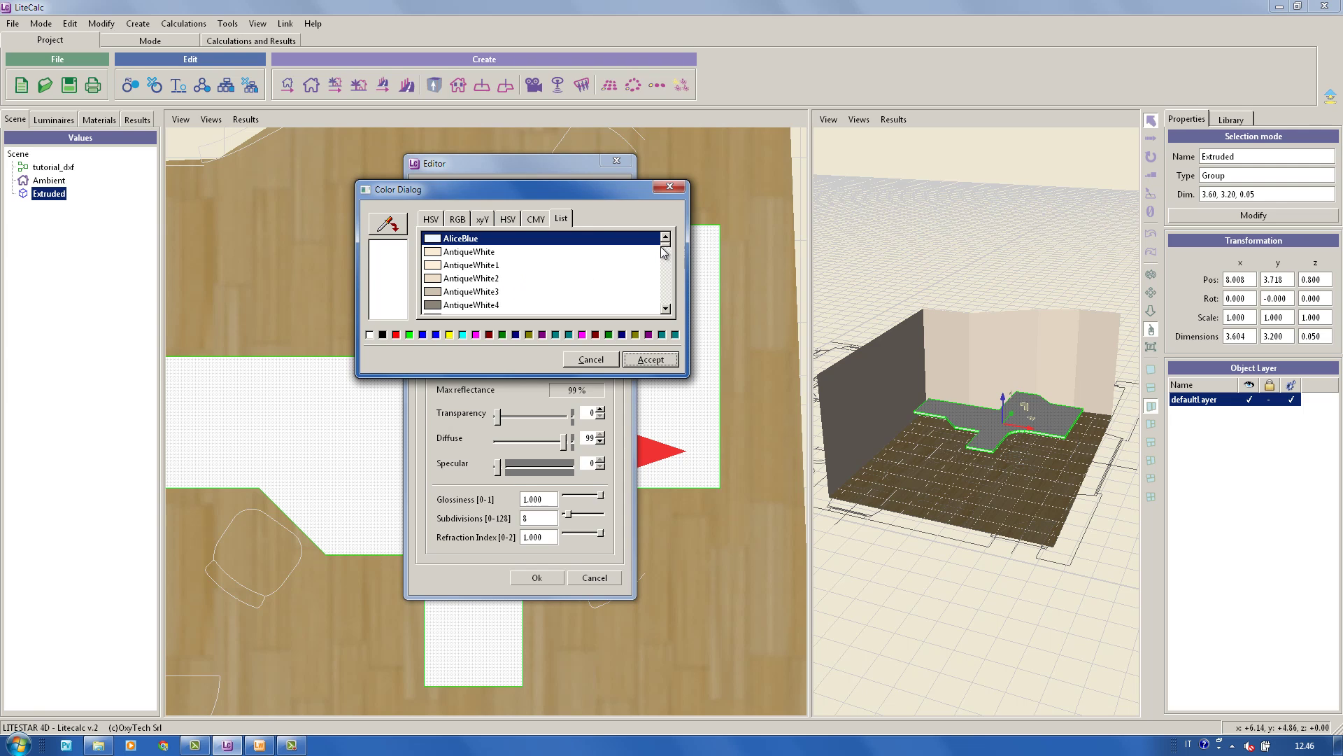
drag(665, 246, 667, 253)
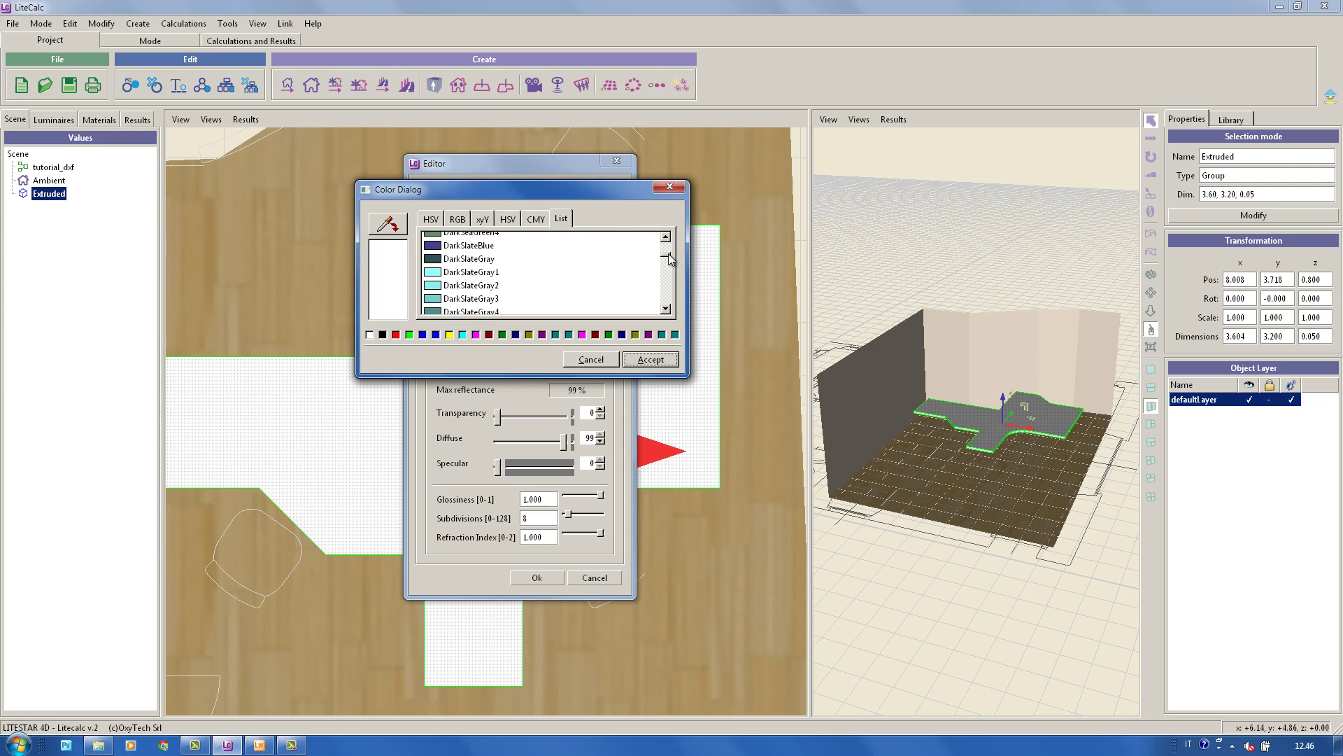
click(456, 302)
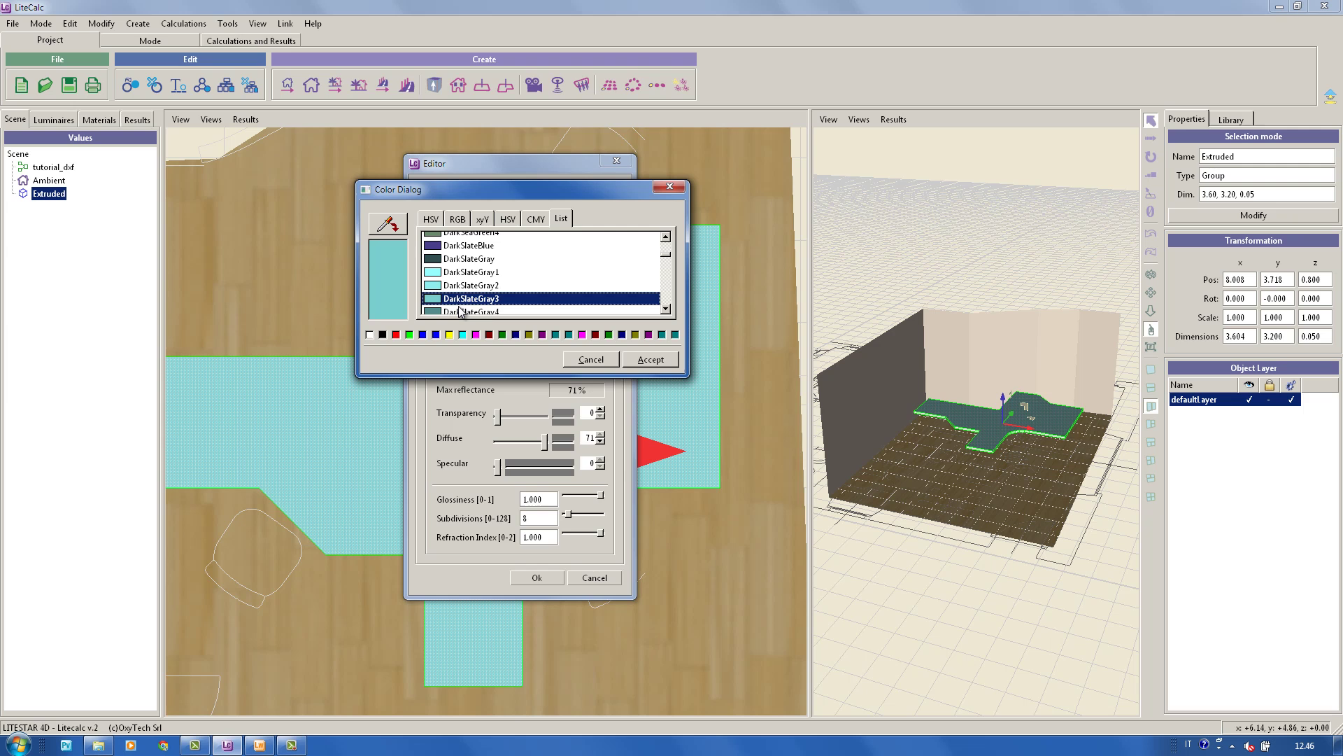
click(458, 311)
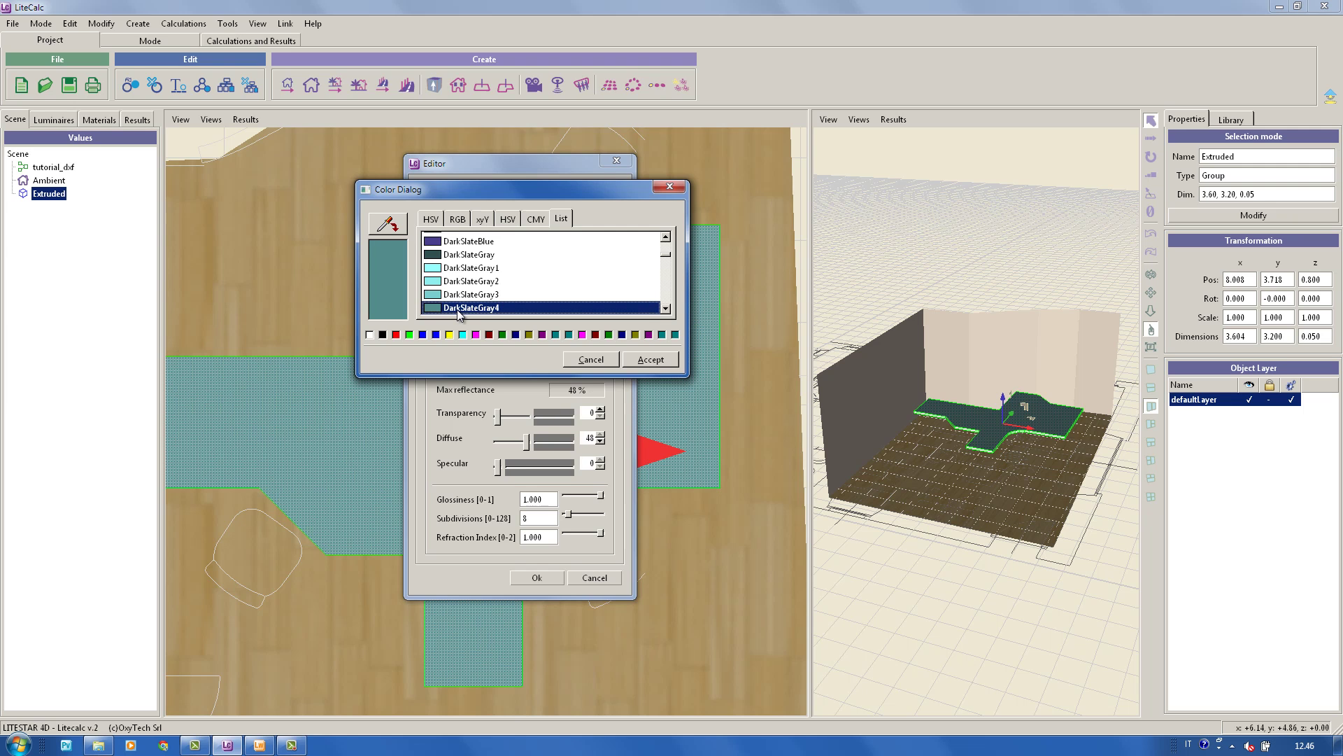
click(652, 358)
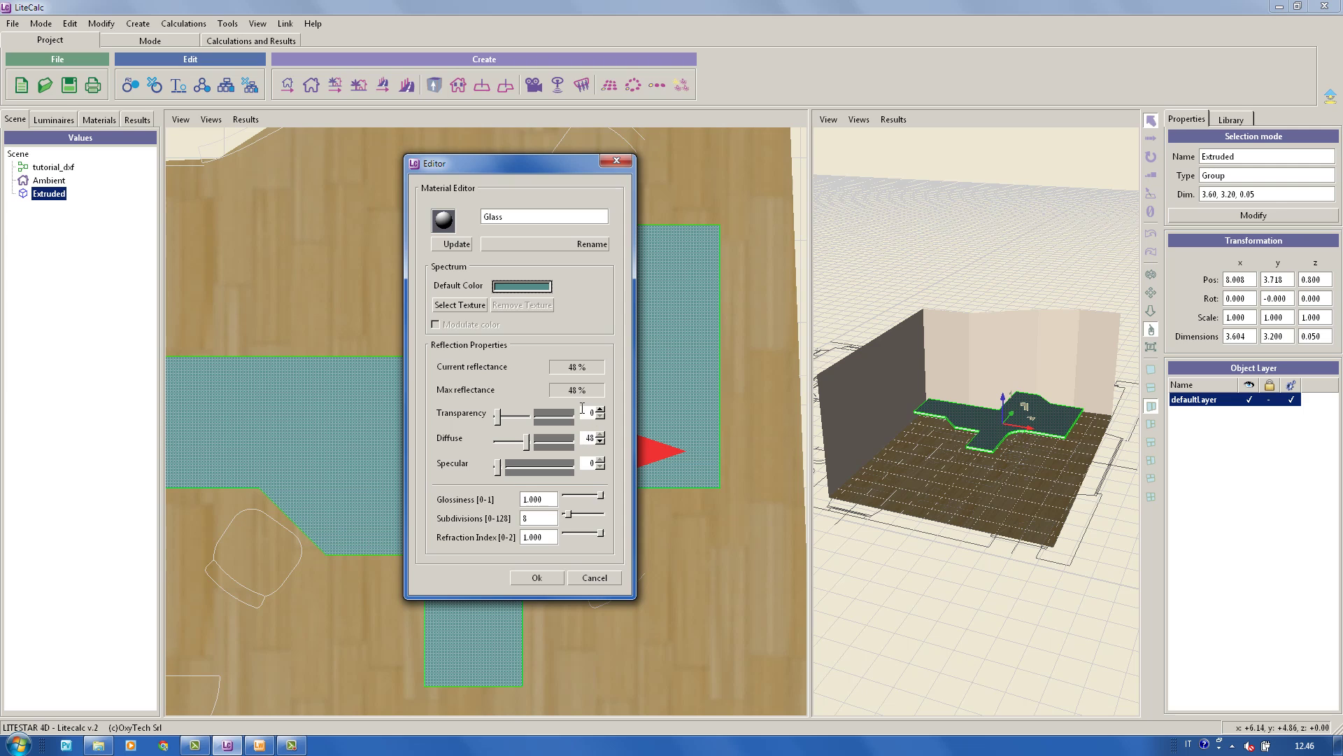
Step: Set the Glass transparency to 40 and diffuse to 3, then select the specular value
double_click(586, 413)
text(40)
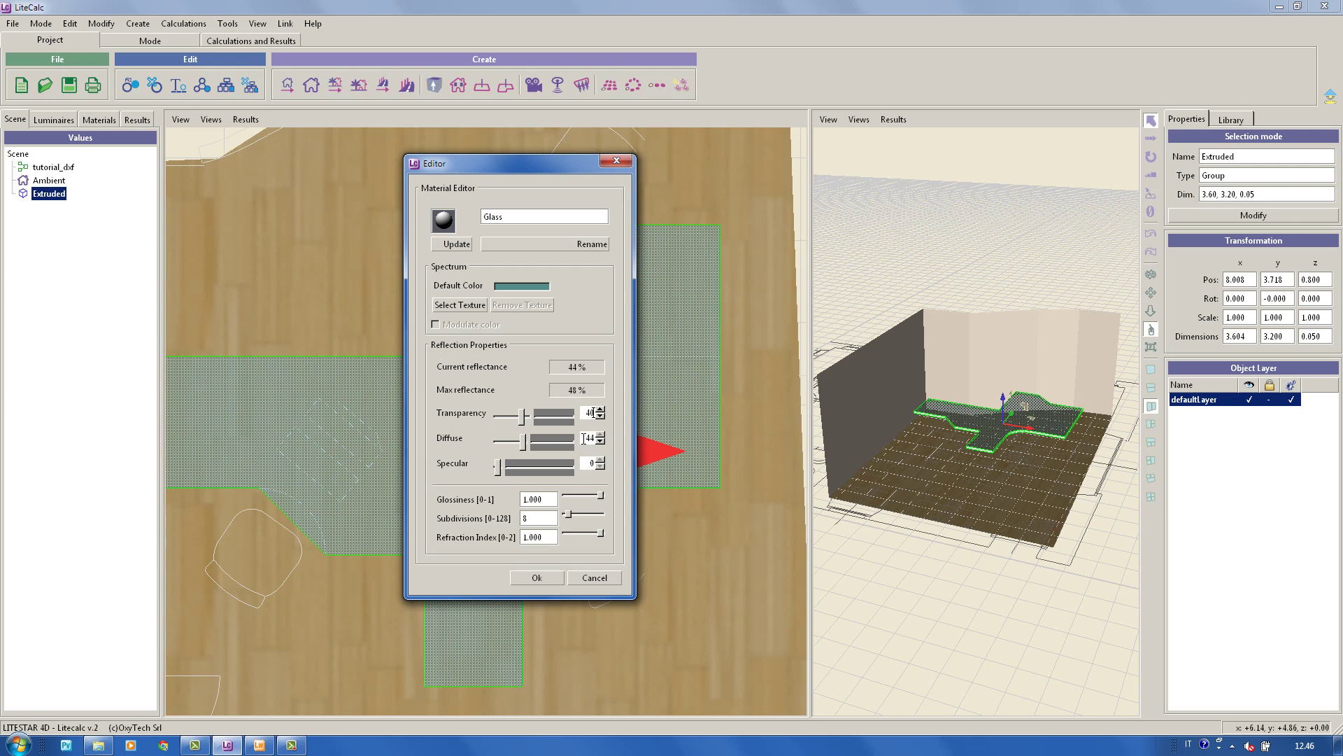
double_click(584, 438)
text(3)
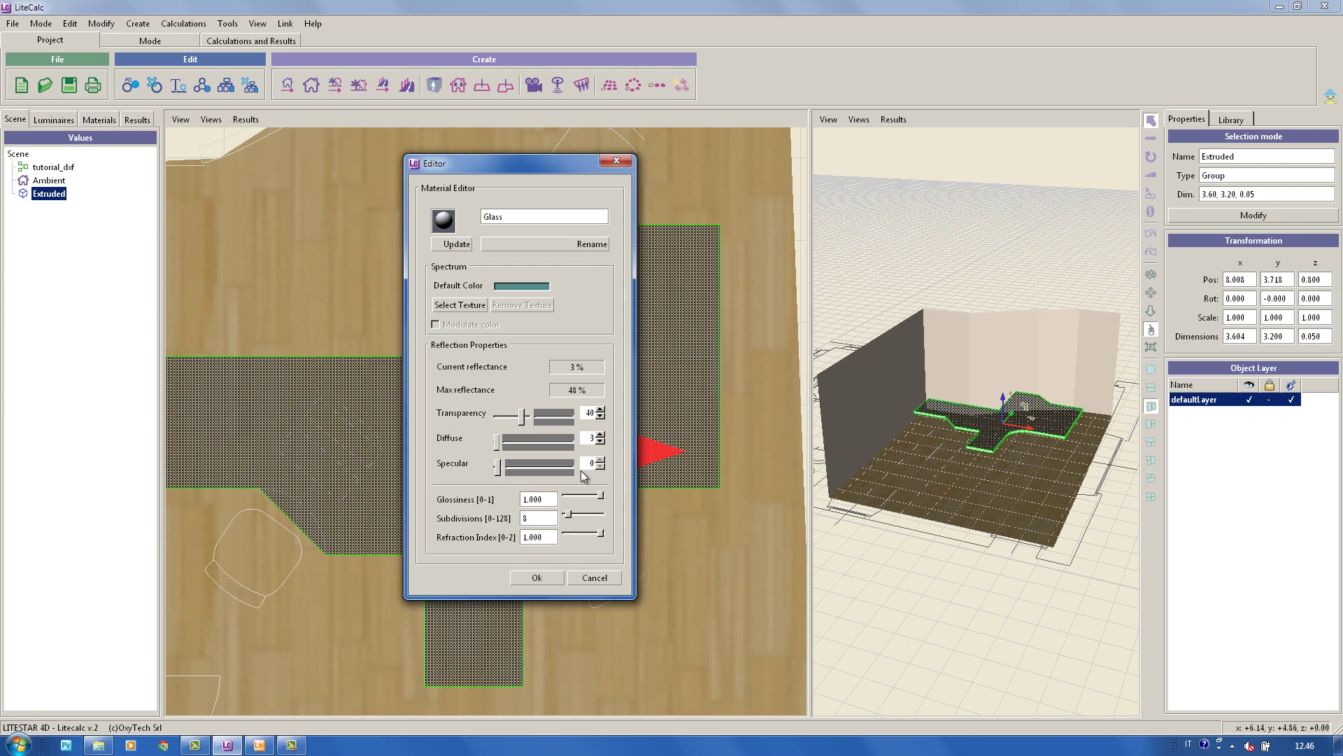
double_click(590, 464)
Step: Confirm the Glass settings on Surface_21 and reopen the Extruded object's editor
click(538, 577)
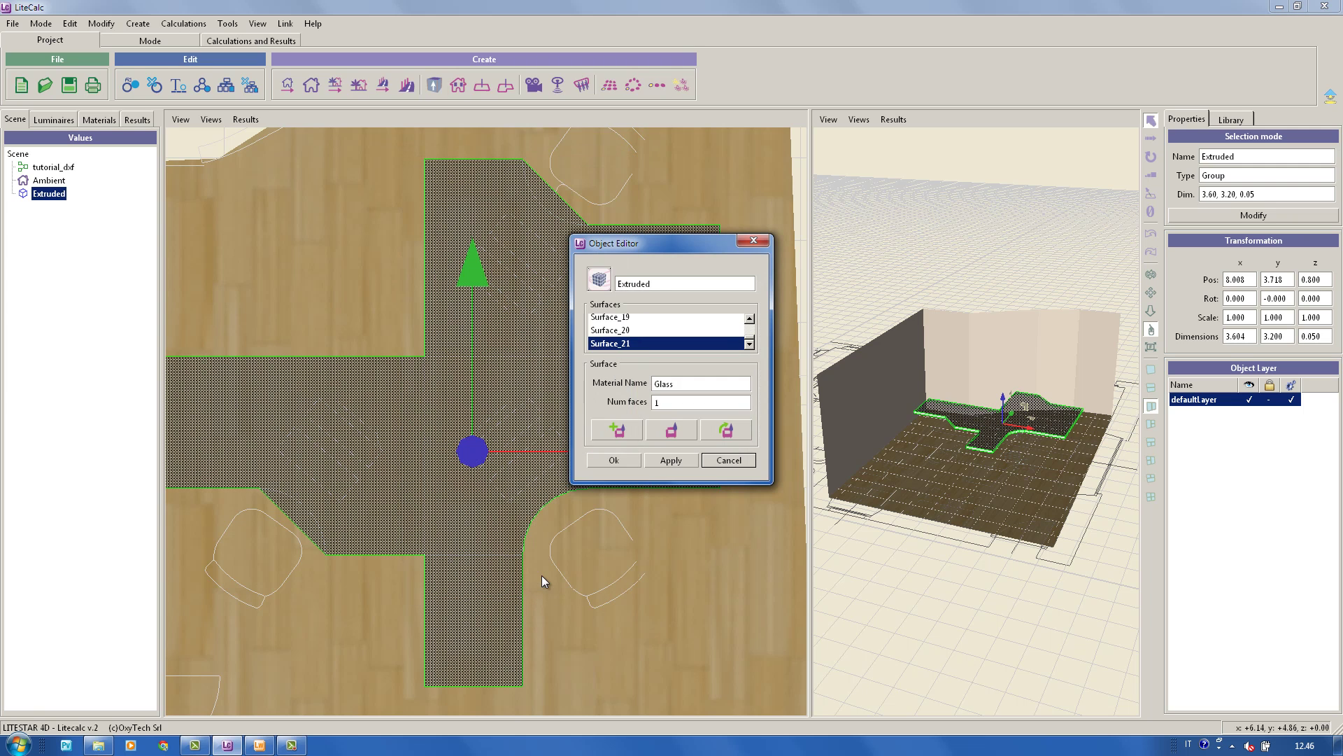
click(621, 461)
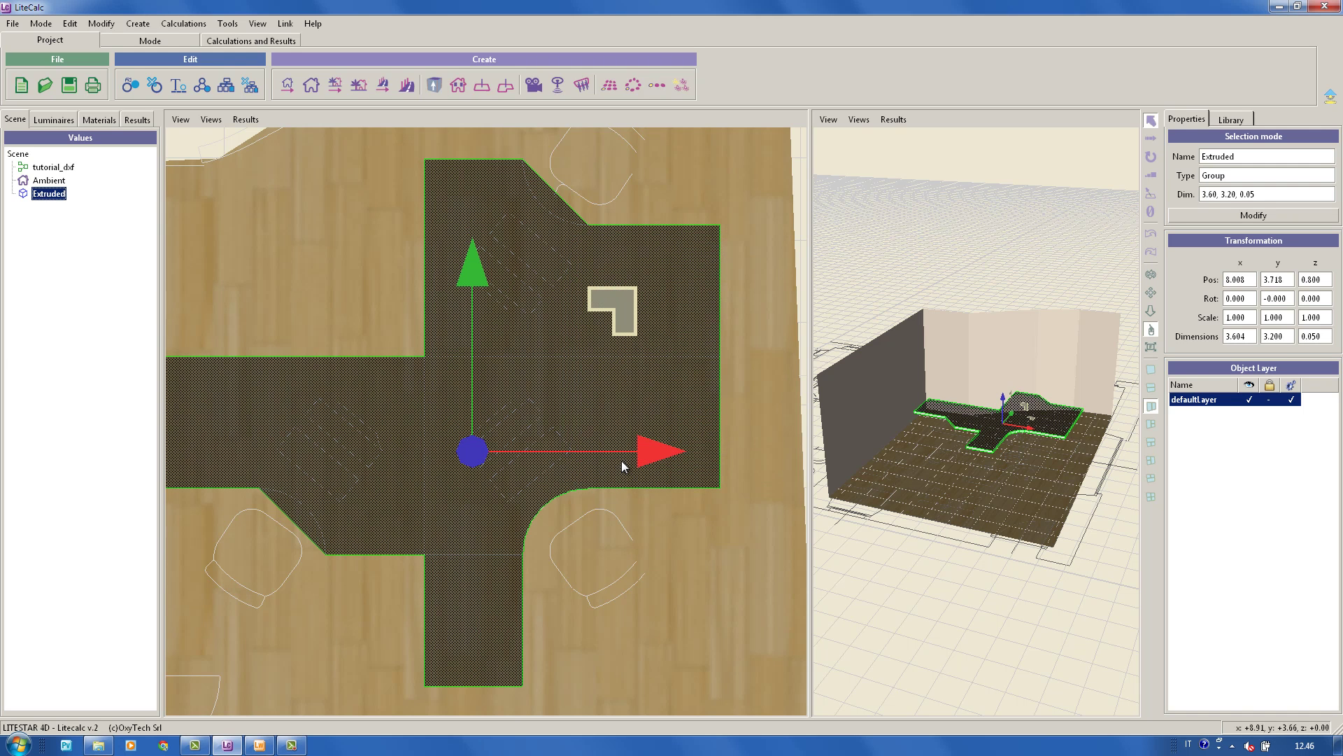
right_click(49, 194)
click(62, 202)
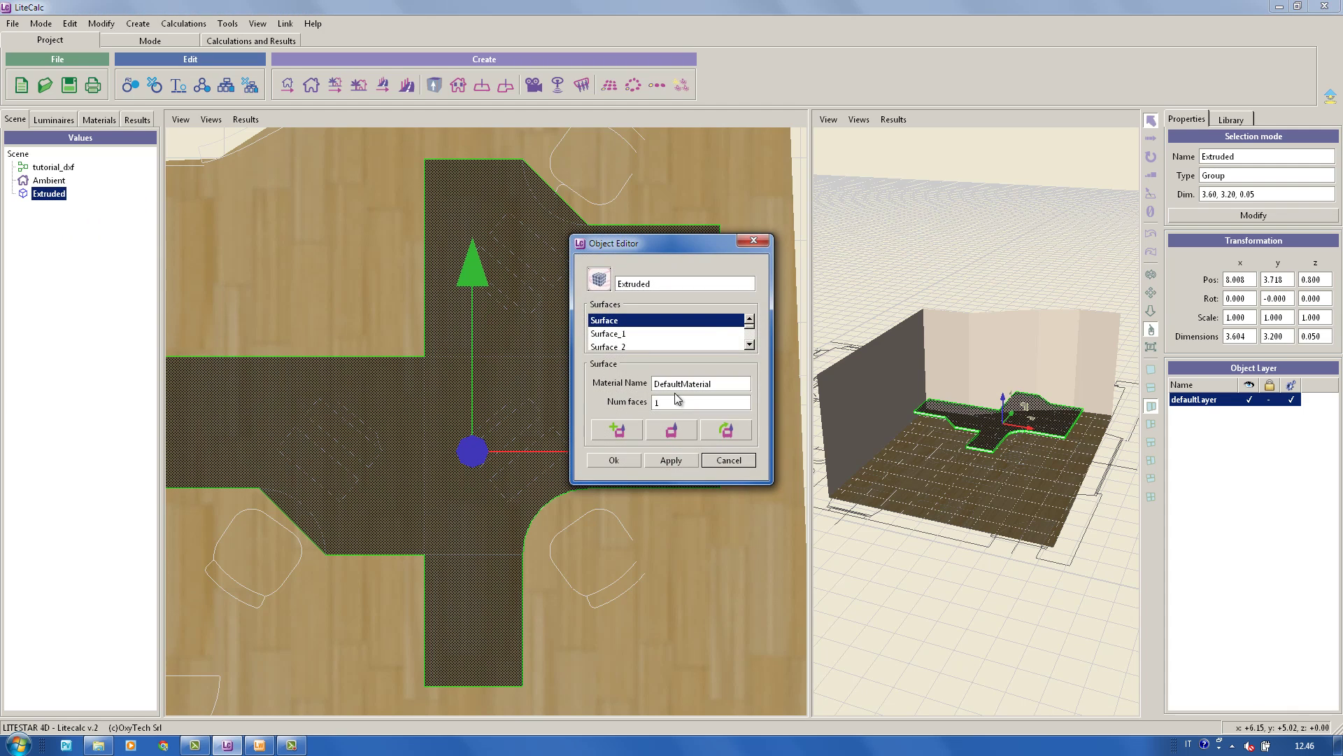
click(748, 343)
scroll(751, 348, down, 5)
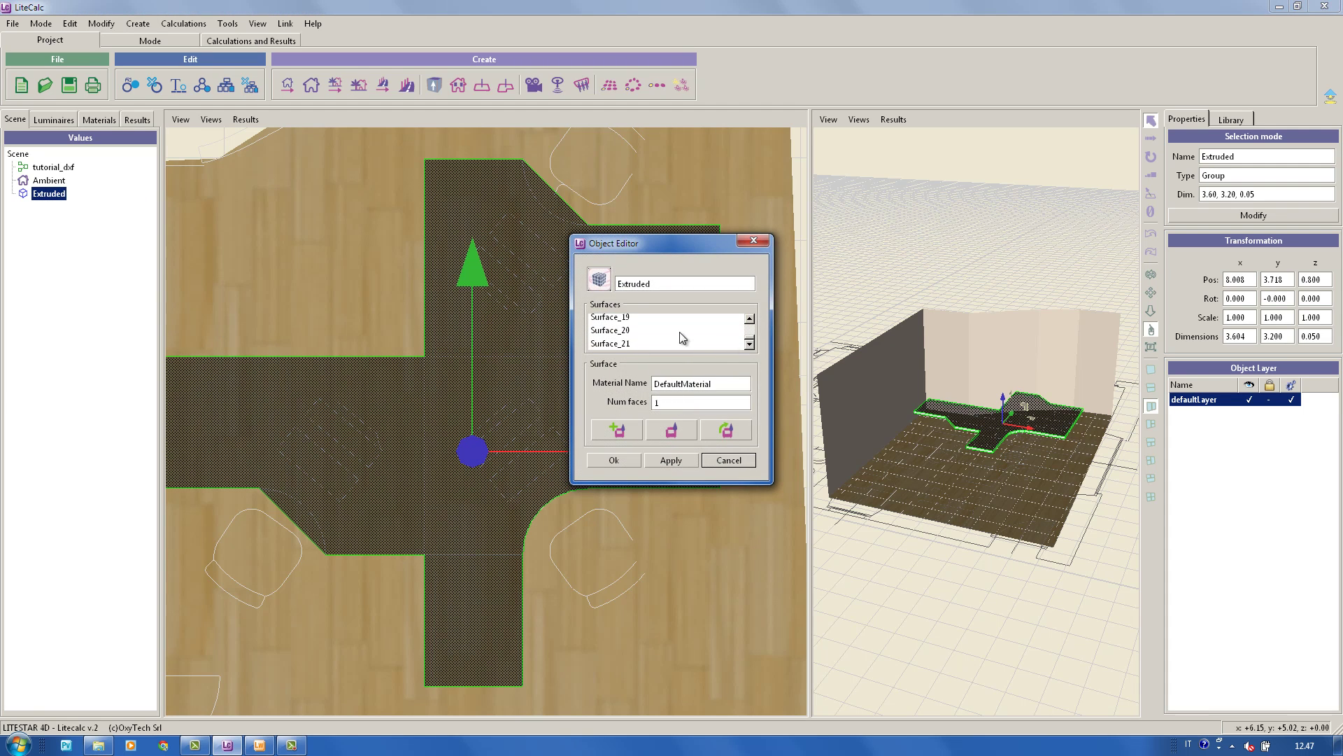
Step: Assign the Glass material to Surface_20 and confirm
click(615, 331)
click(678, 429)
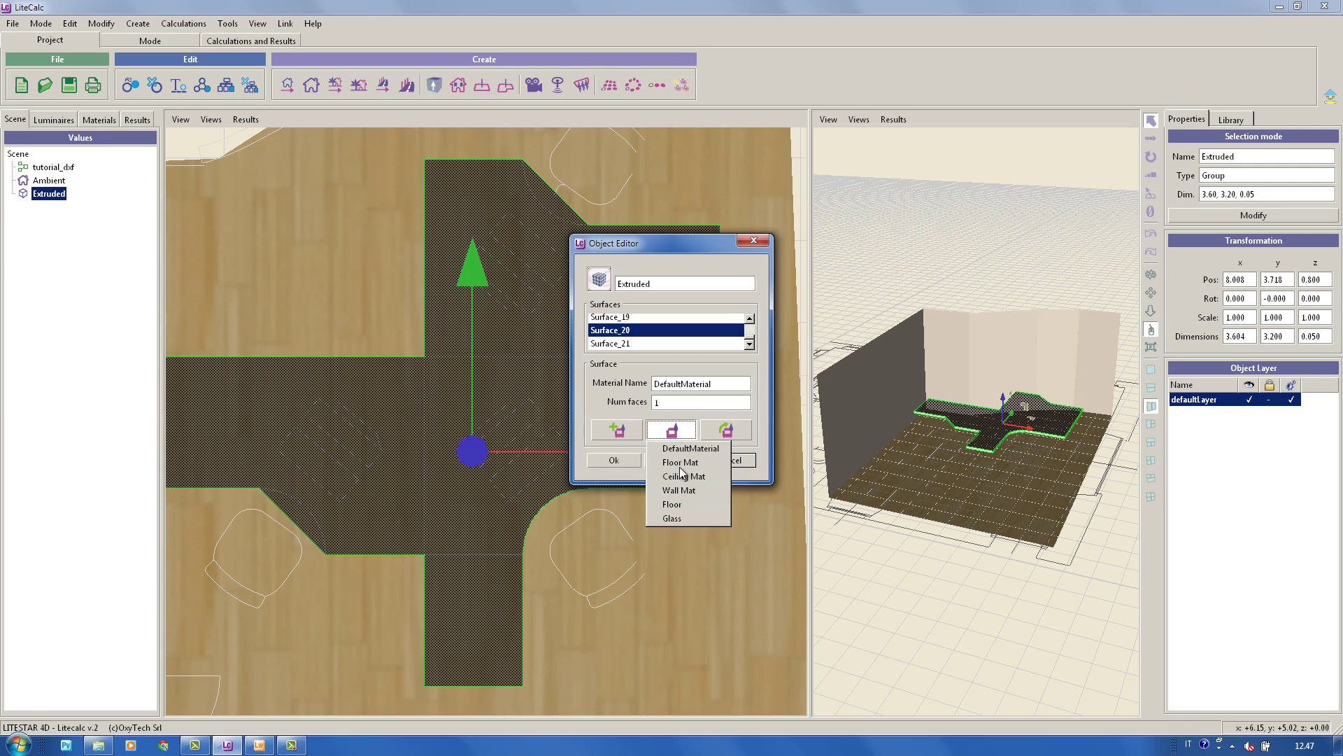
click(688, 518)
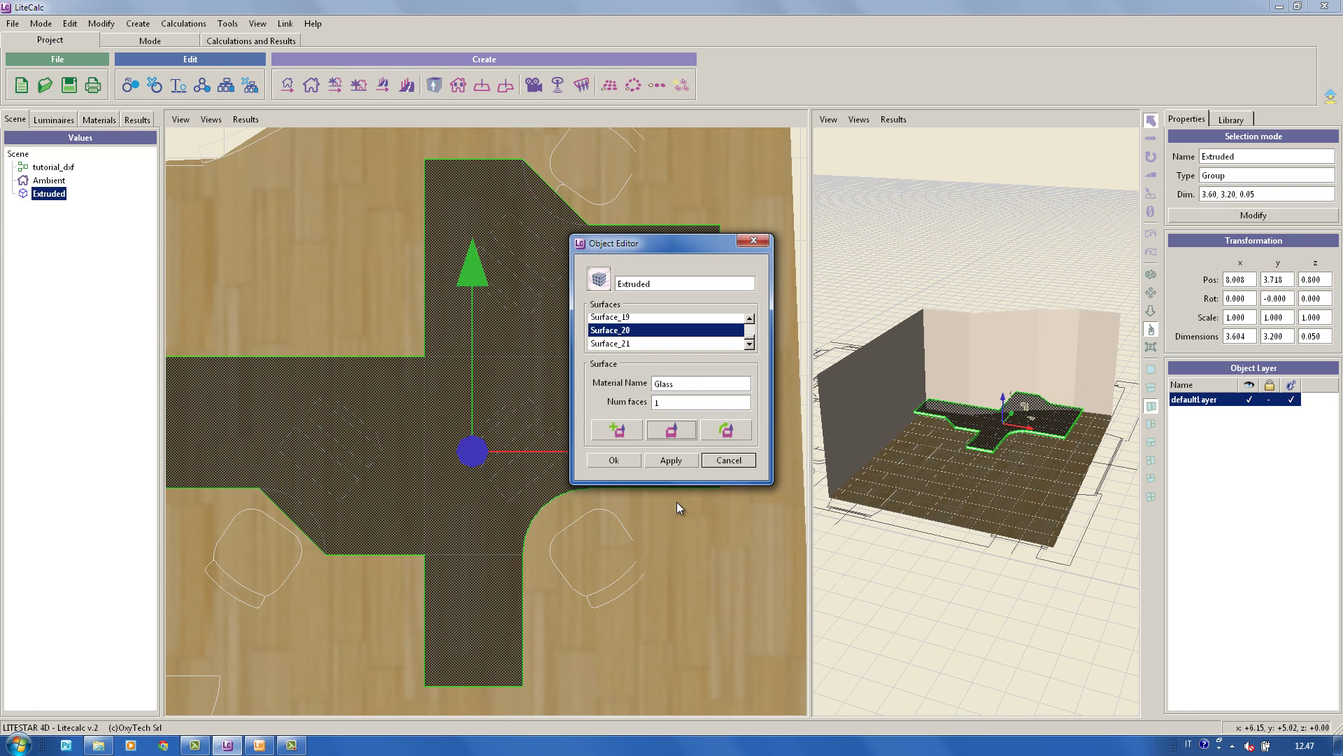
click(625, 460)
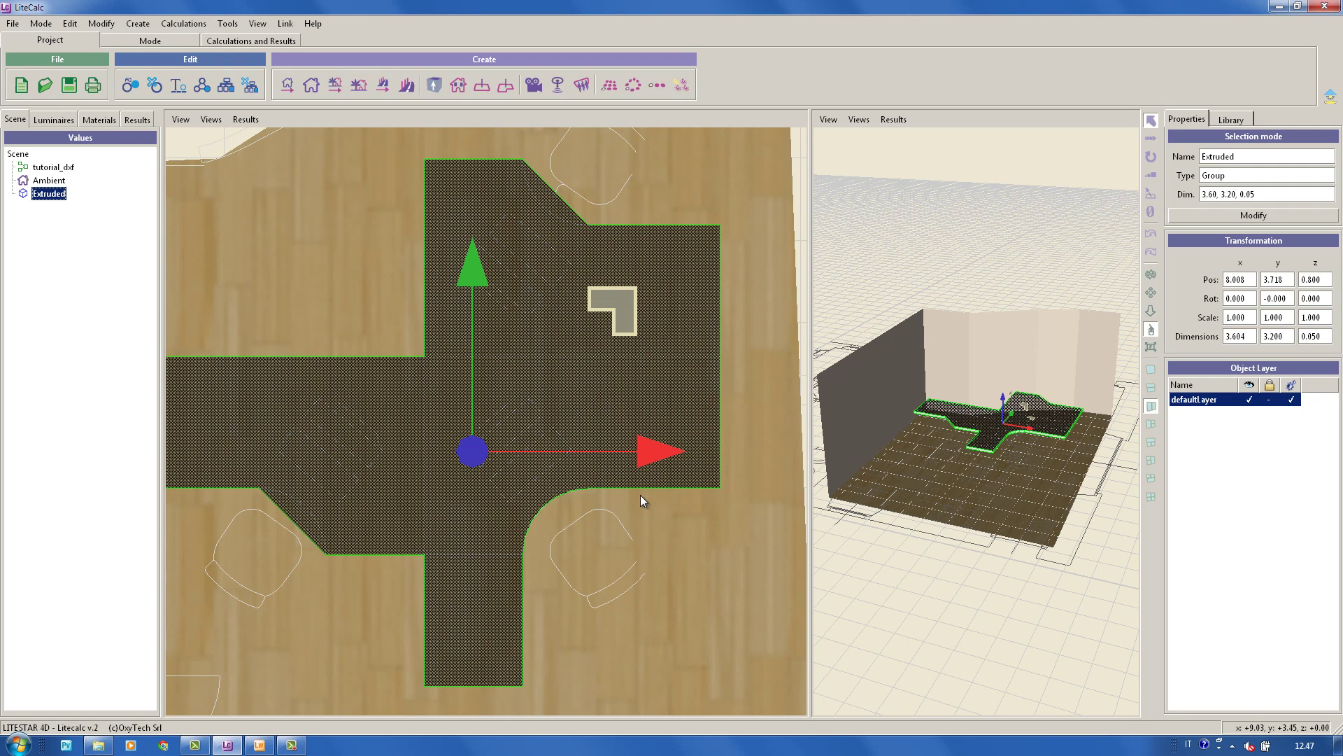
Step: Show the Chairs category in the object library and drop chair05 onto the plan by the desk
mouse_move(595, 438)
middle_down()
mouse_move(577, 417)
mouse_move(594, 415)
middle_up()
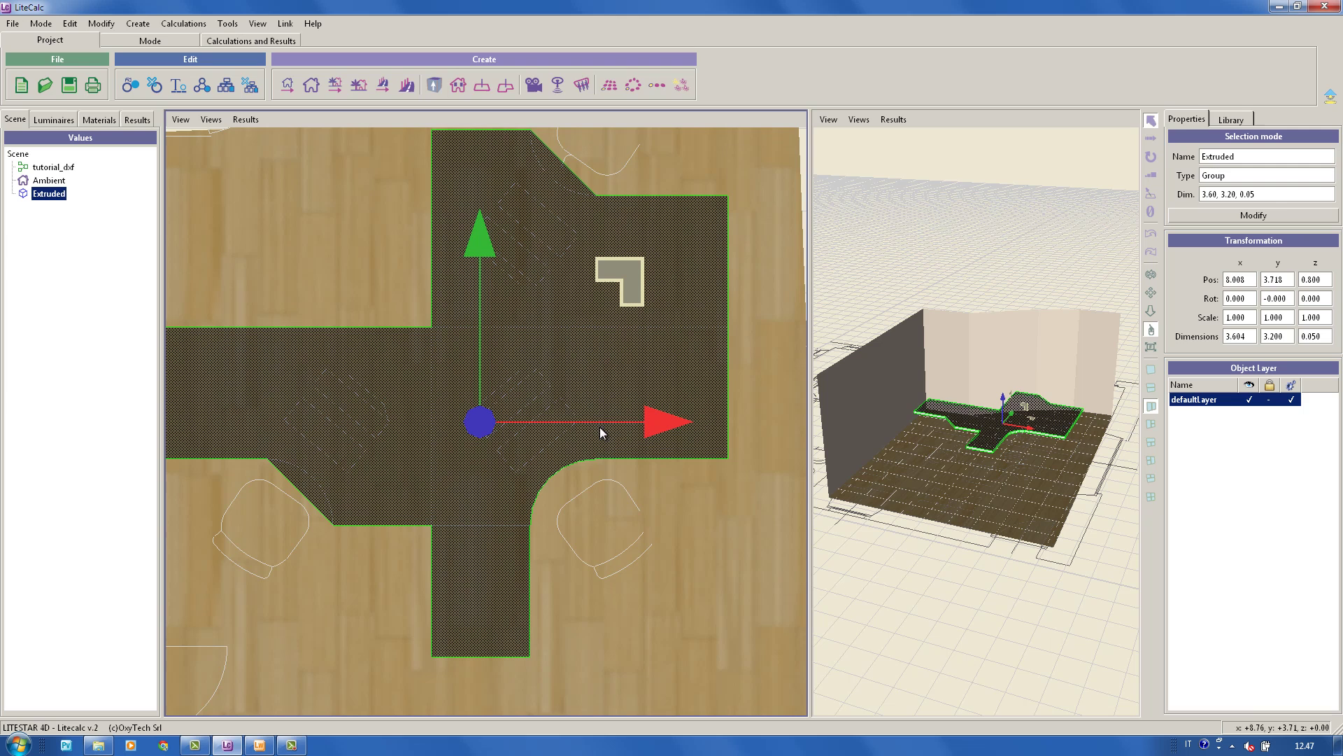
scroll(646, 494, down, 2)
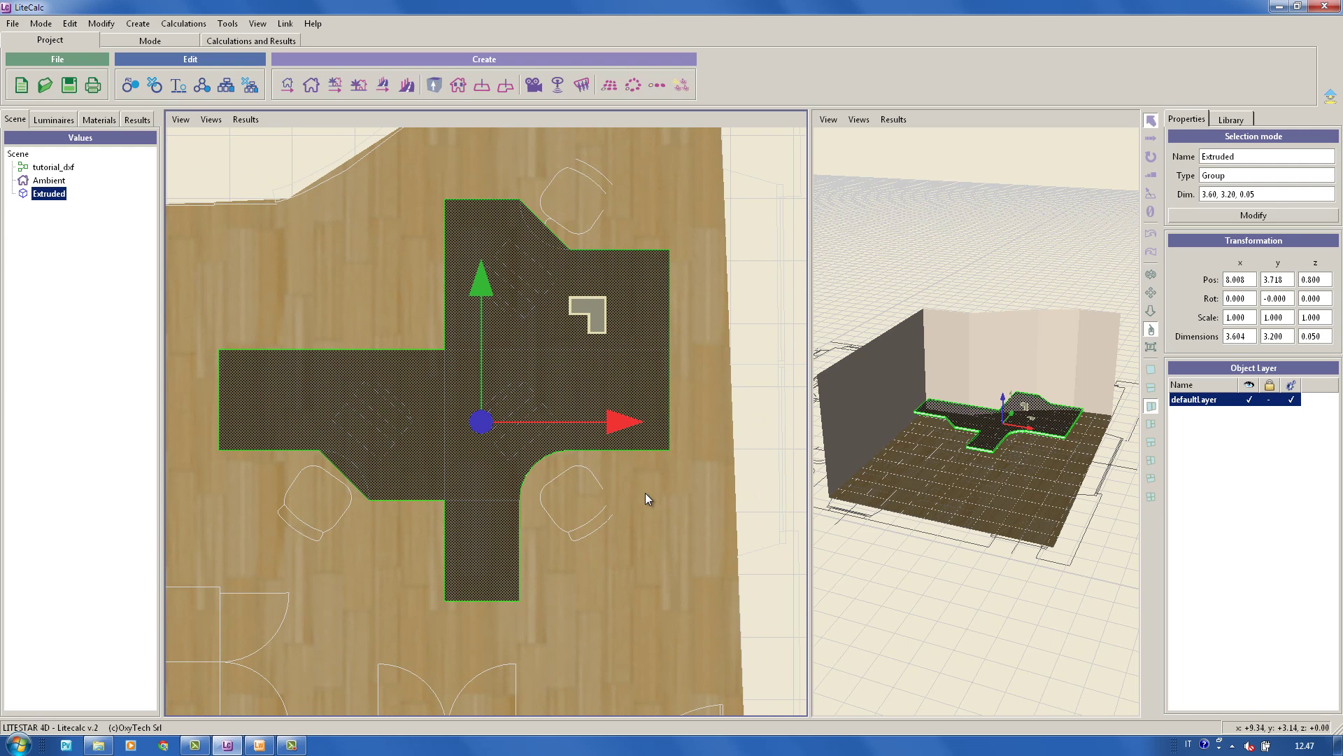
click(1236, 119)
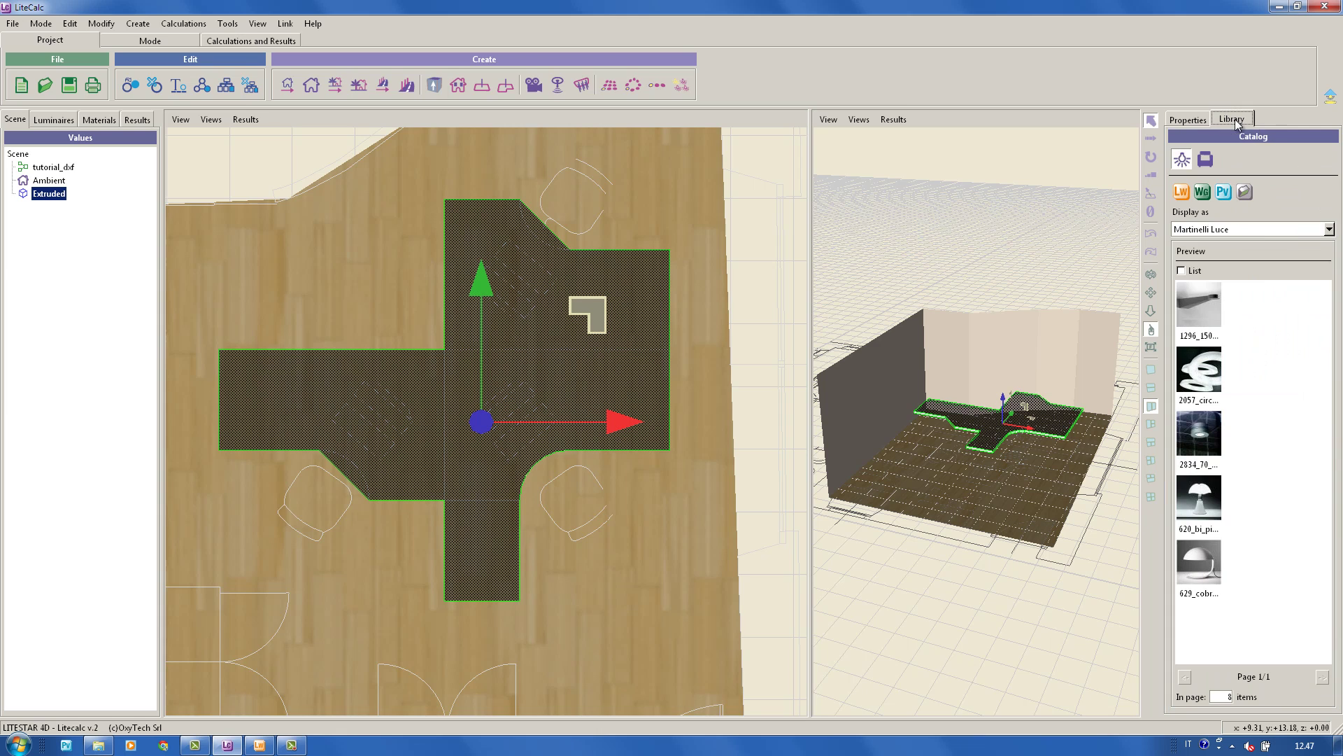
click(1206, 160)
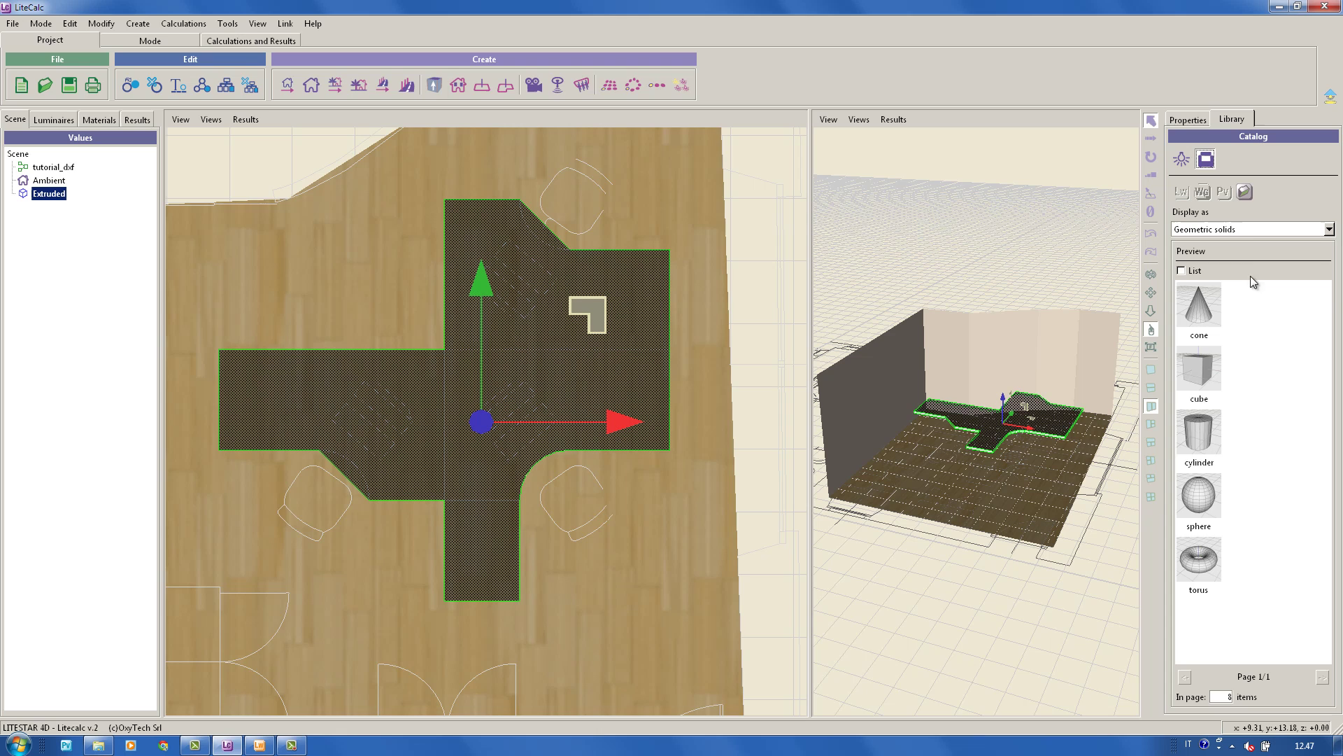
click(1251, 228)
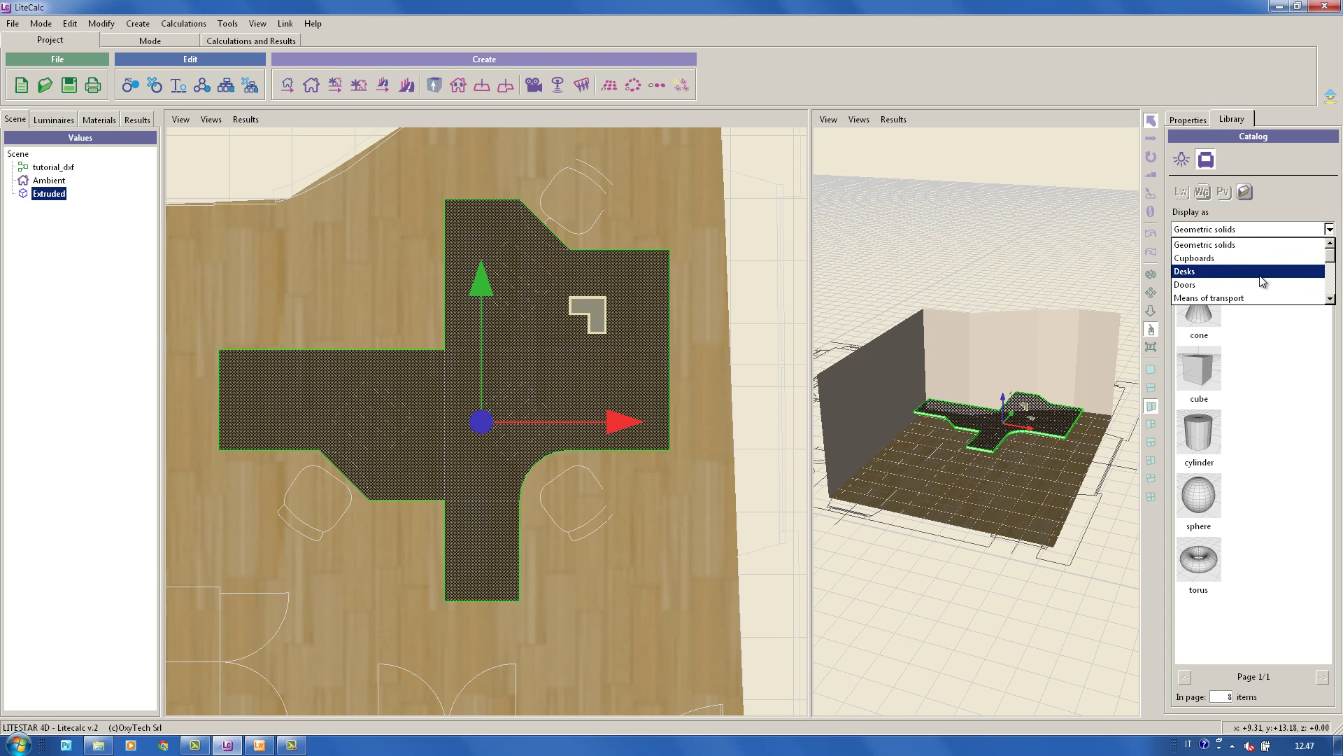
scroll(1261, 275, down, 1)
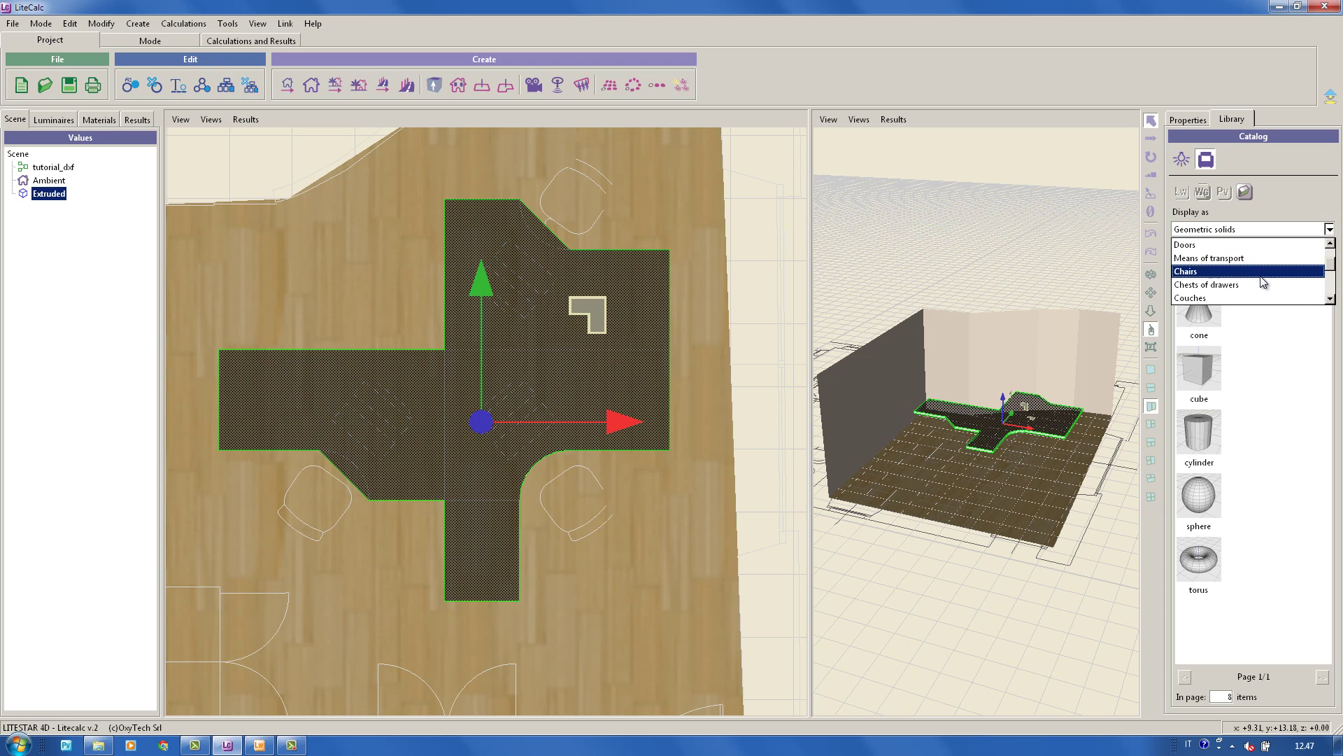
click(1261, 272)
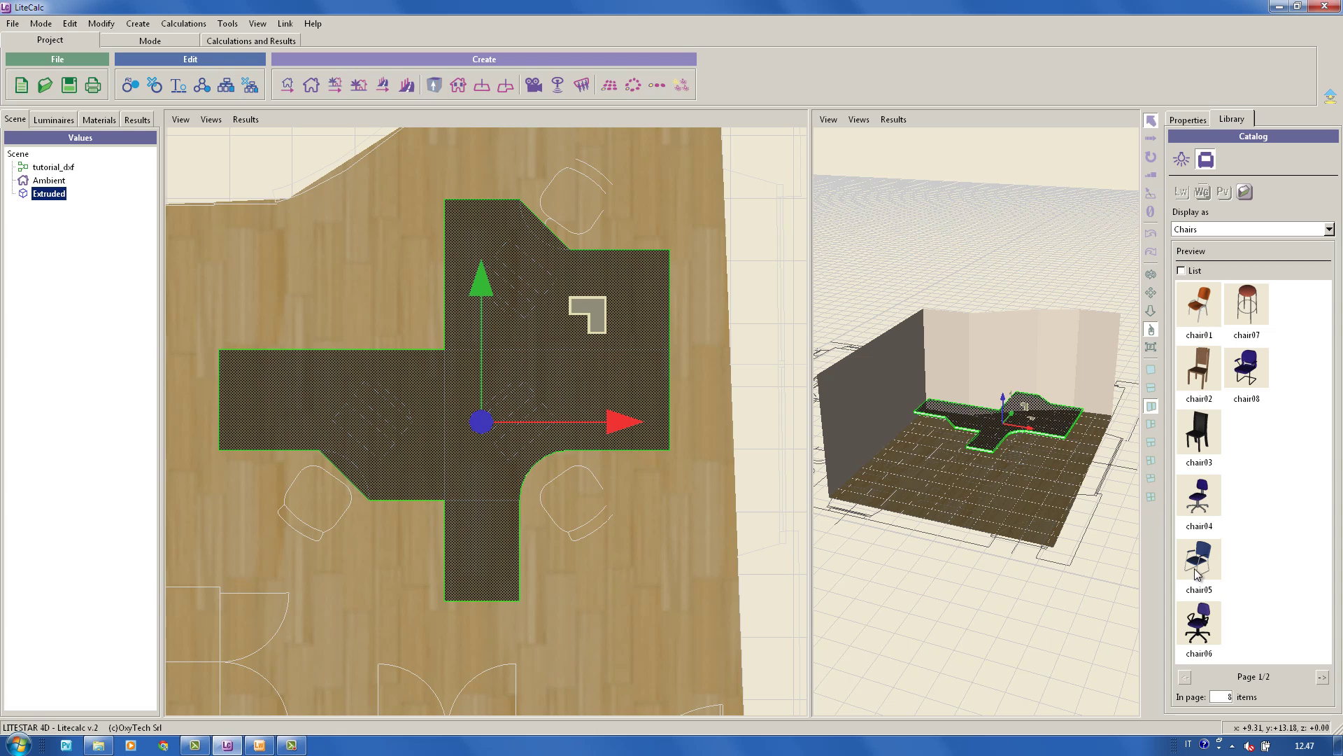
drag(1199, 572, 802, 300)
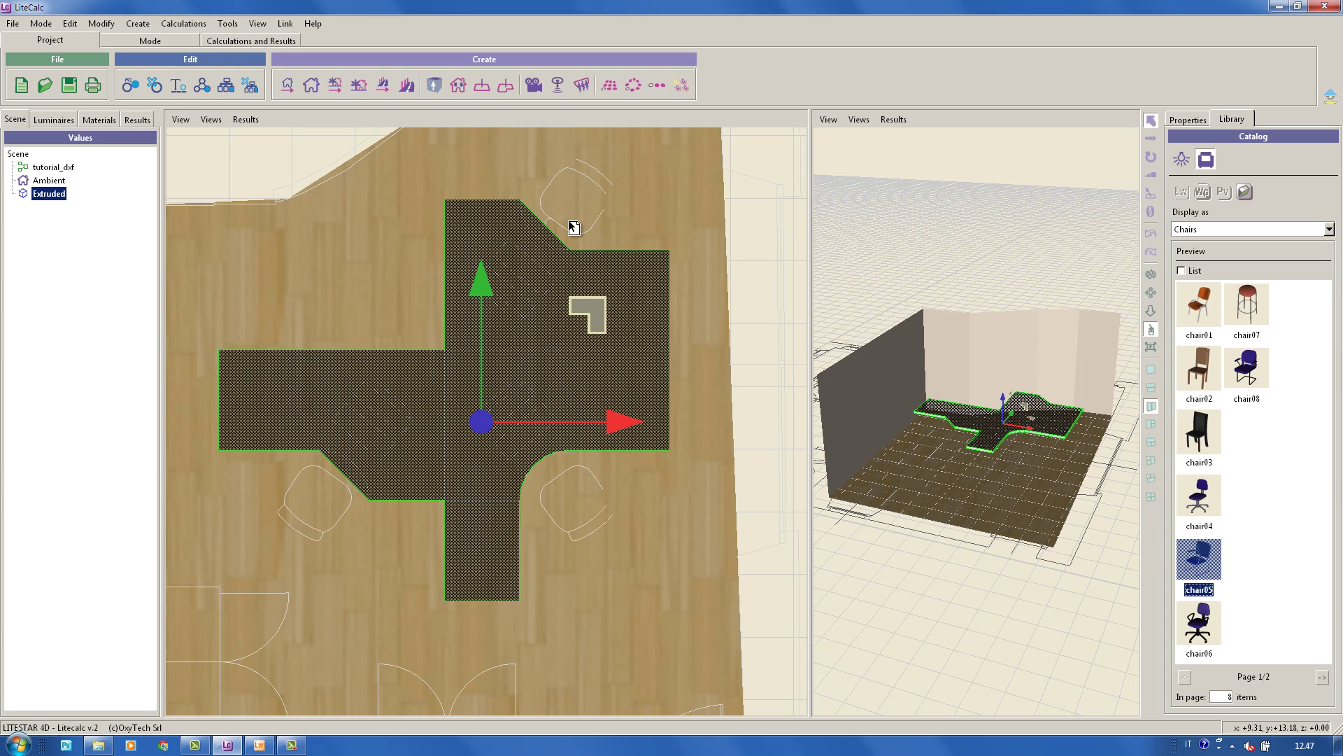
drag(572, 221, 573, 221)
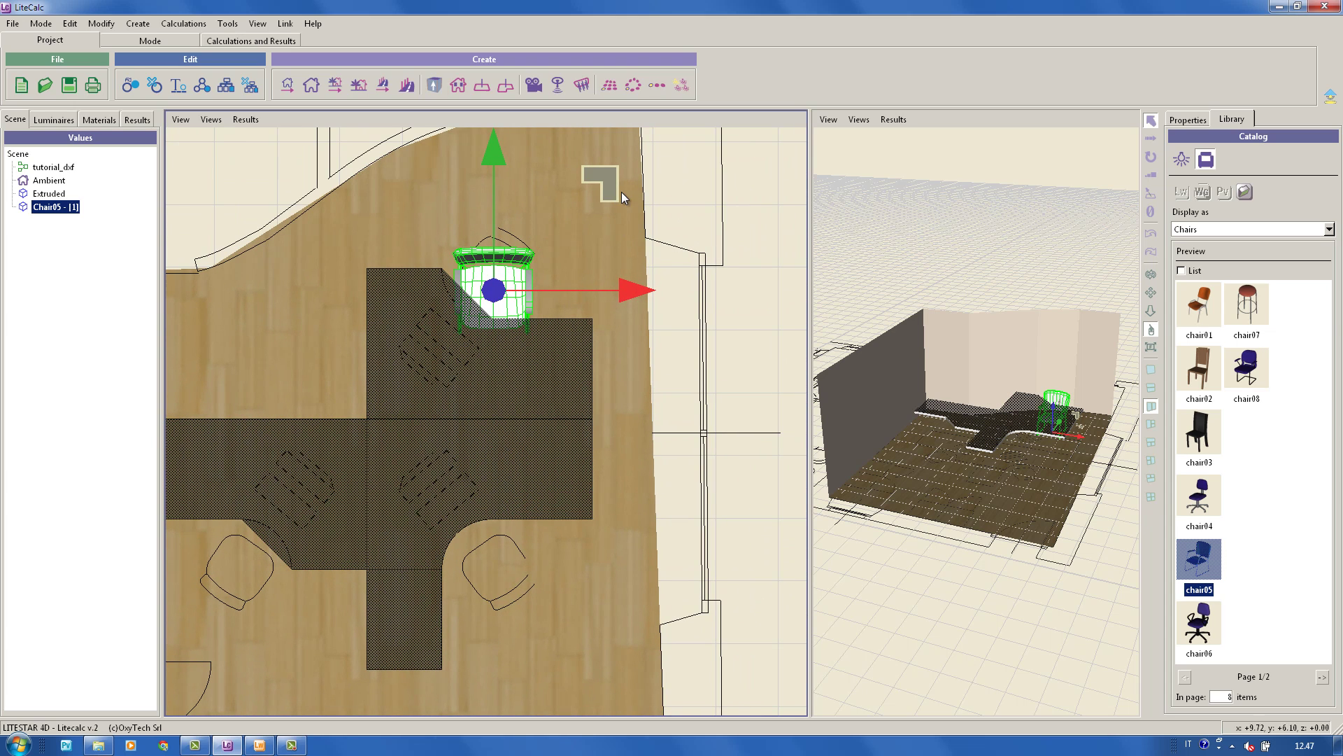
Step: Move the chair to the desk's top edge, then copy it to the lower arm and left side
drag(621, 192, 627, 149)
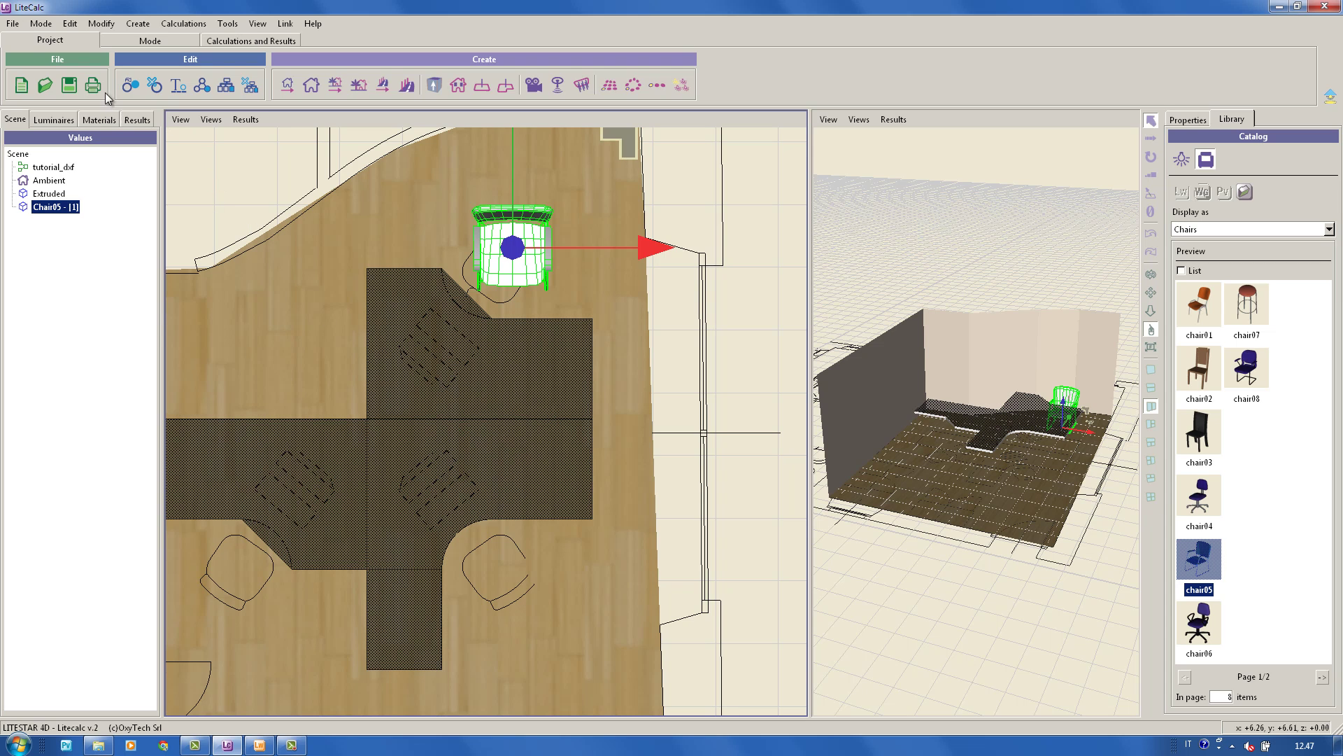
click(129, 82)
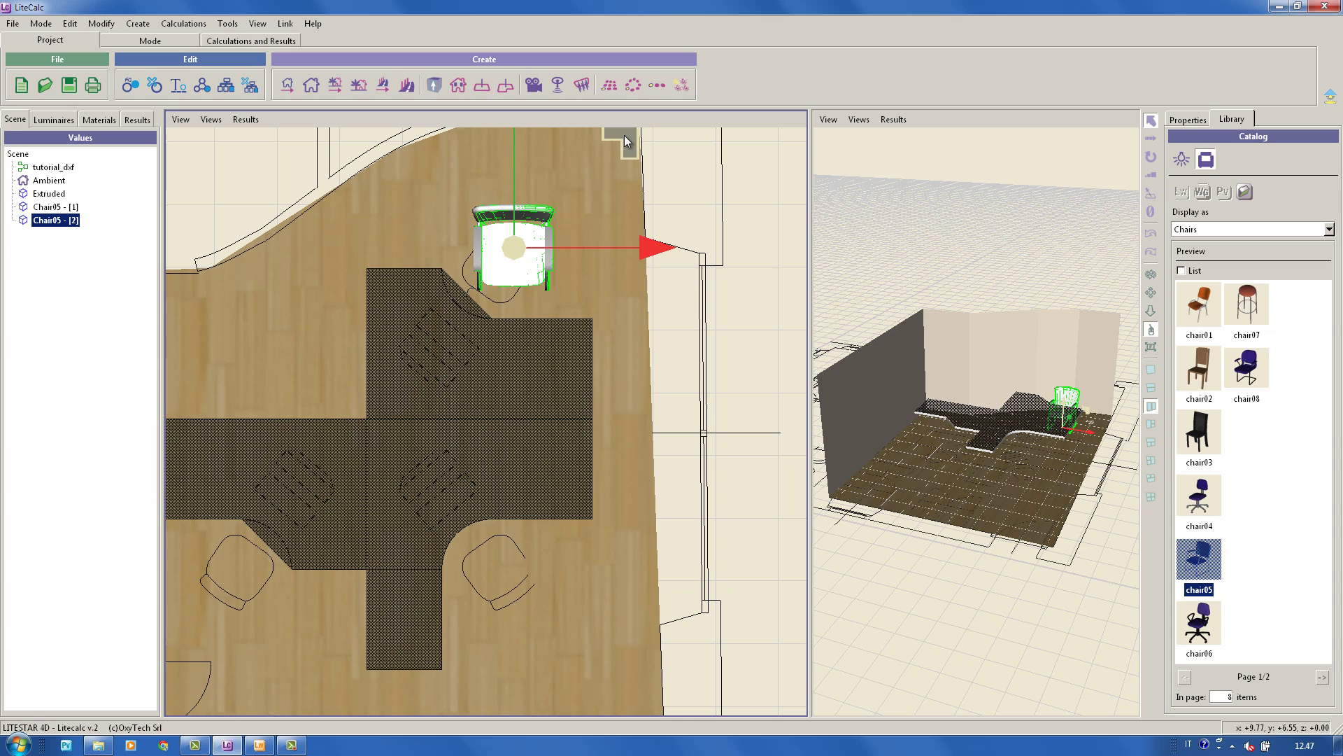
drag(624, 136, 610, 199)
drag(619, 385, 622, 473)
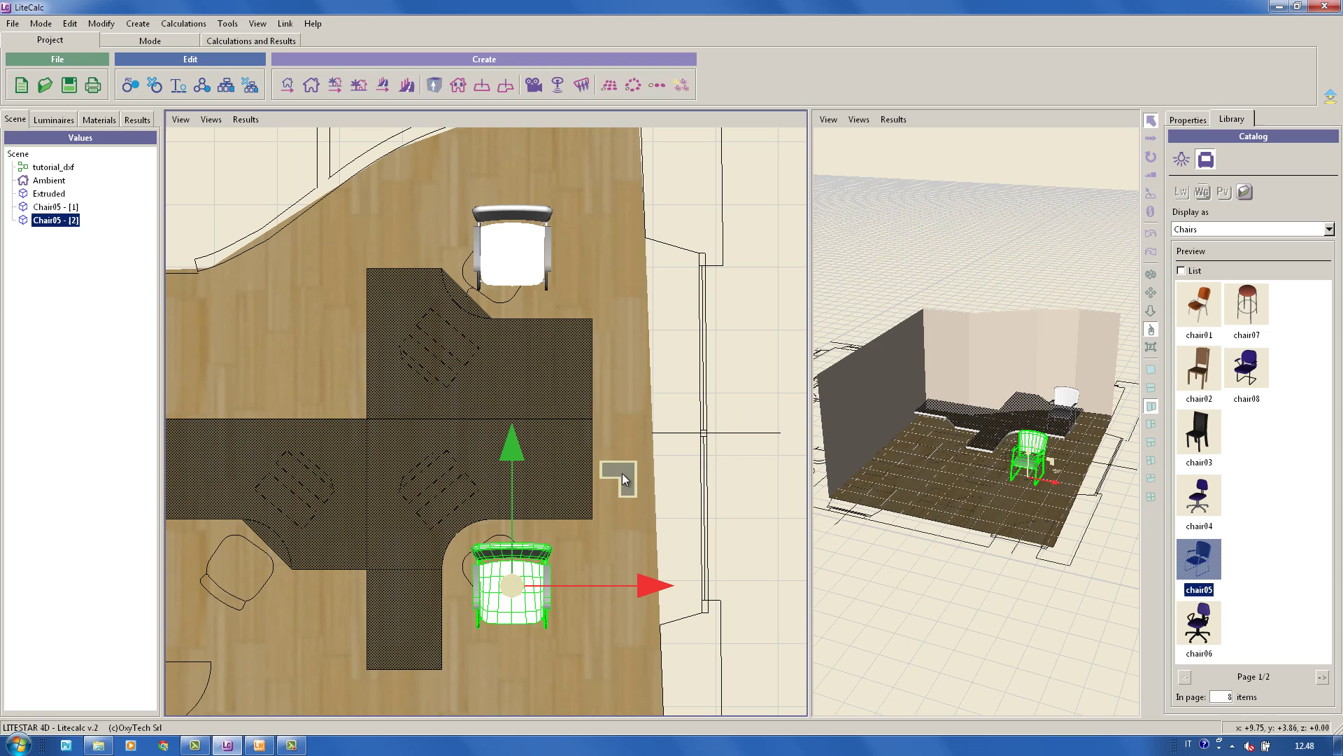
middle_drag(488, 436, 512, 391)
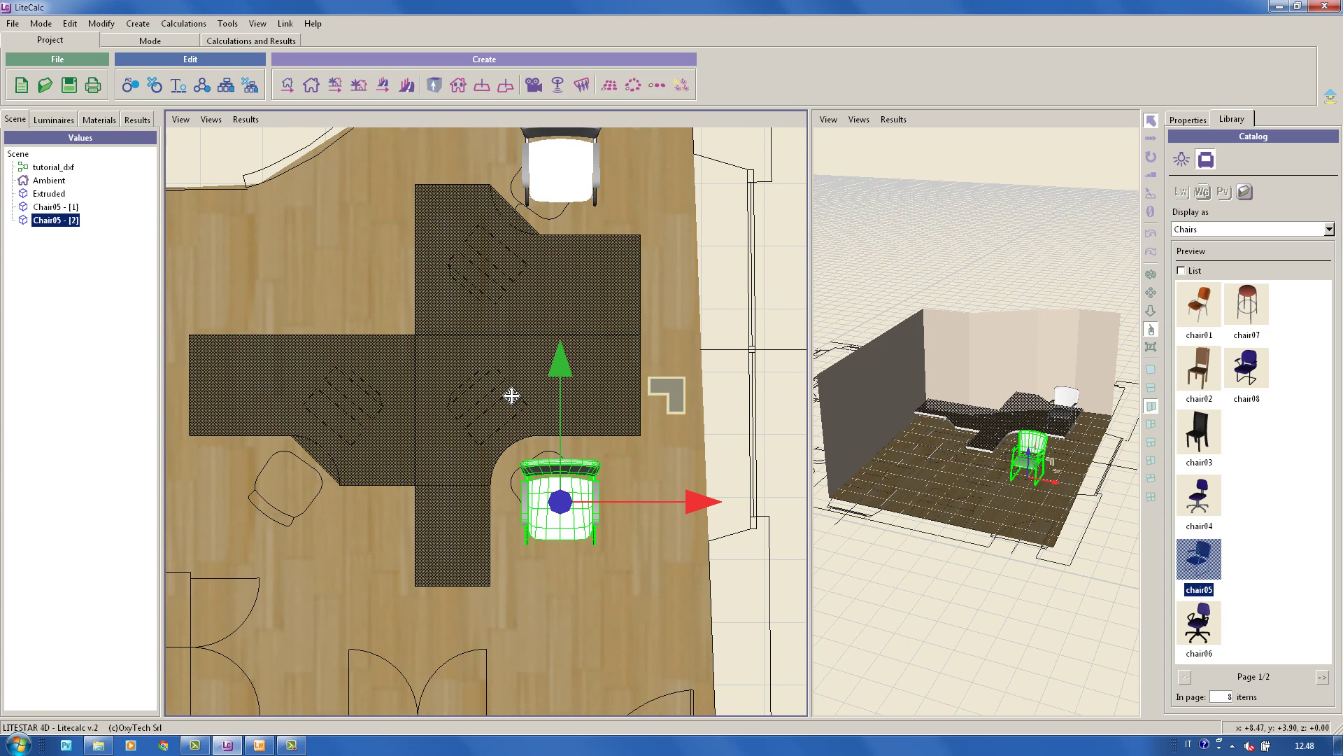
click(126, 84)
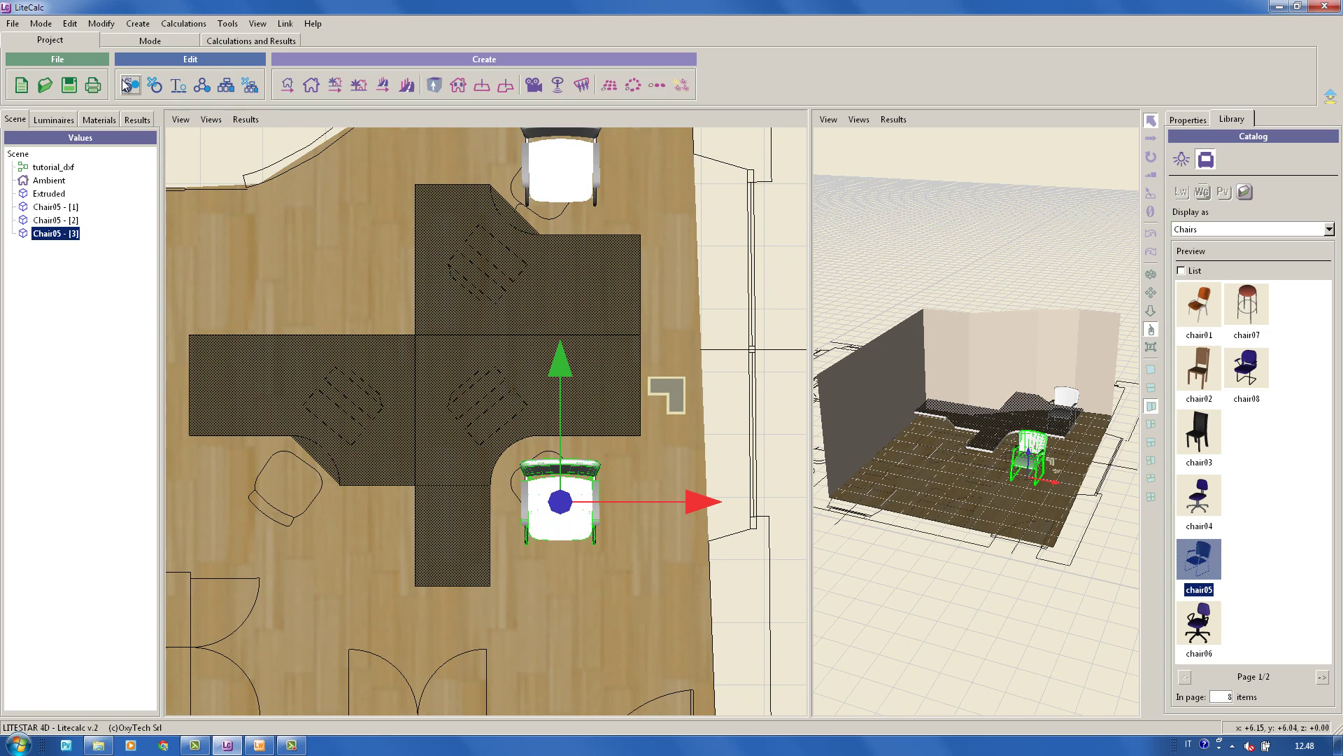
mouse_move(696, 503)
mouse_down()
mouse_move(379, 485)
mouse_move(408, 494)
mouse_up()
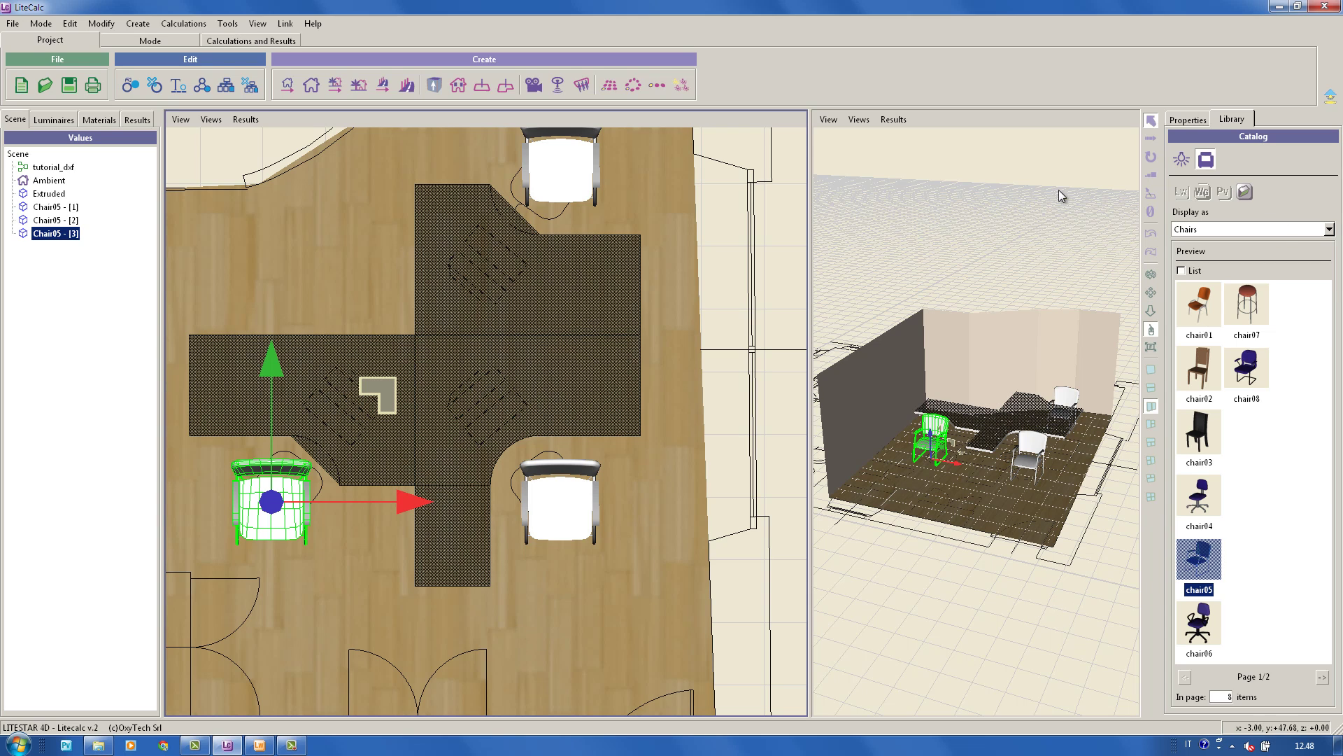
Step: Rotate the left chair and Chair05 - [2] in the 3D view to face the desk
click(1151, 158)
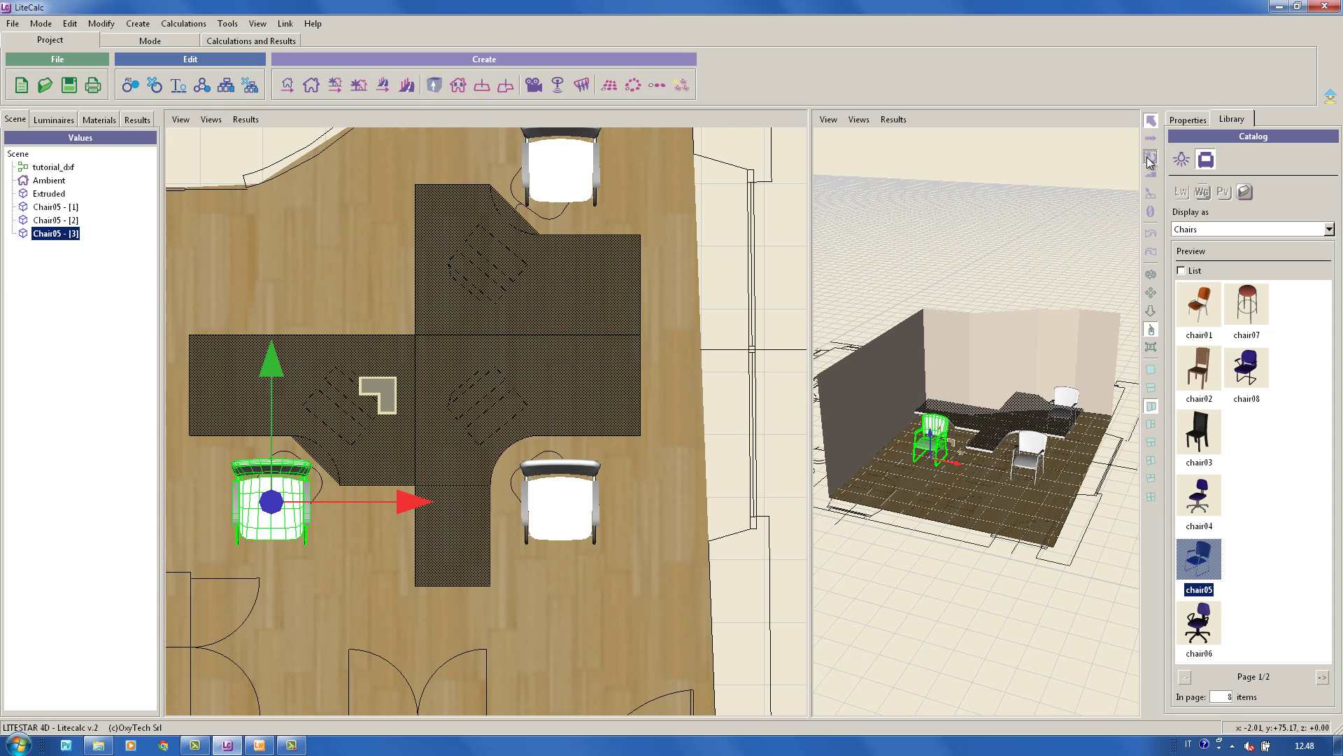
drag(988, 608, 967, 553)
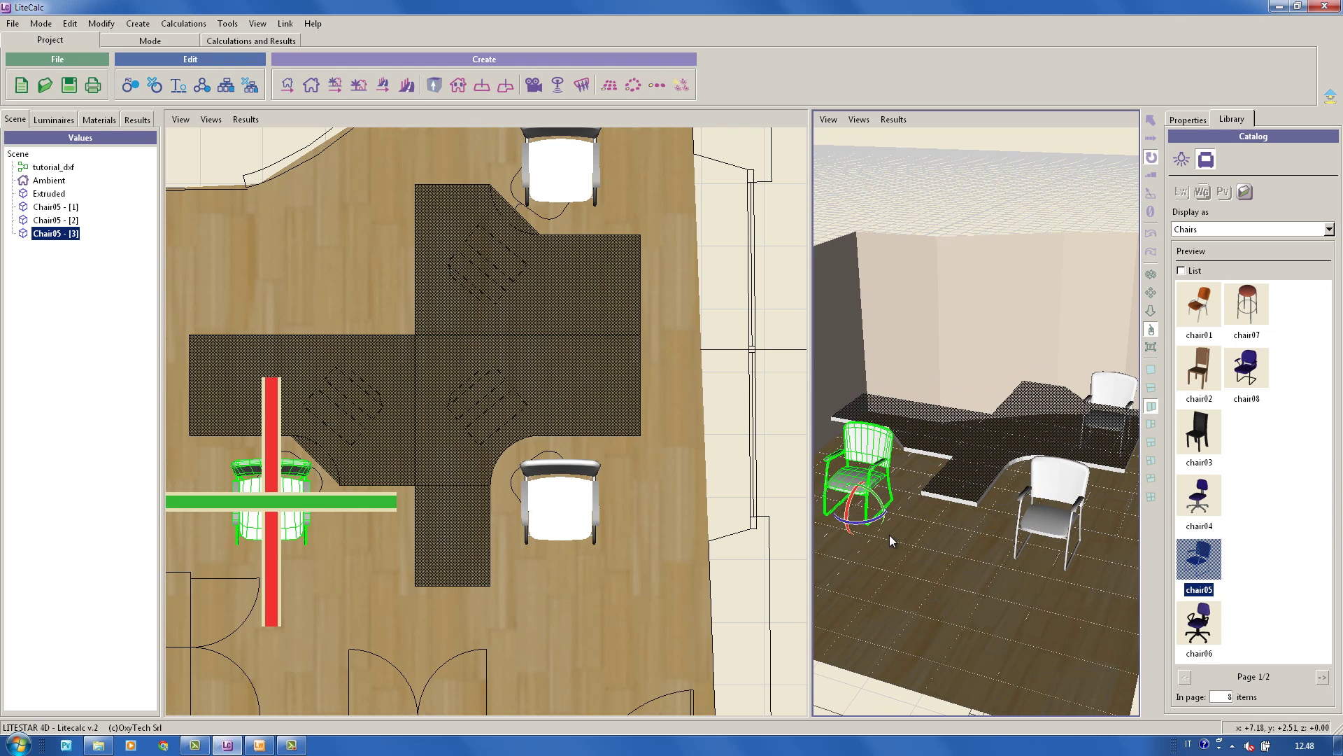
drag(883, 523, 929, 469)
click(1038, 525)
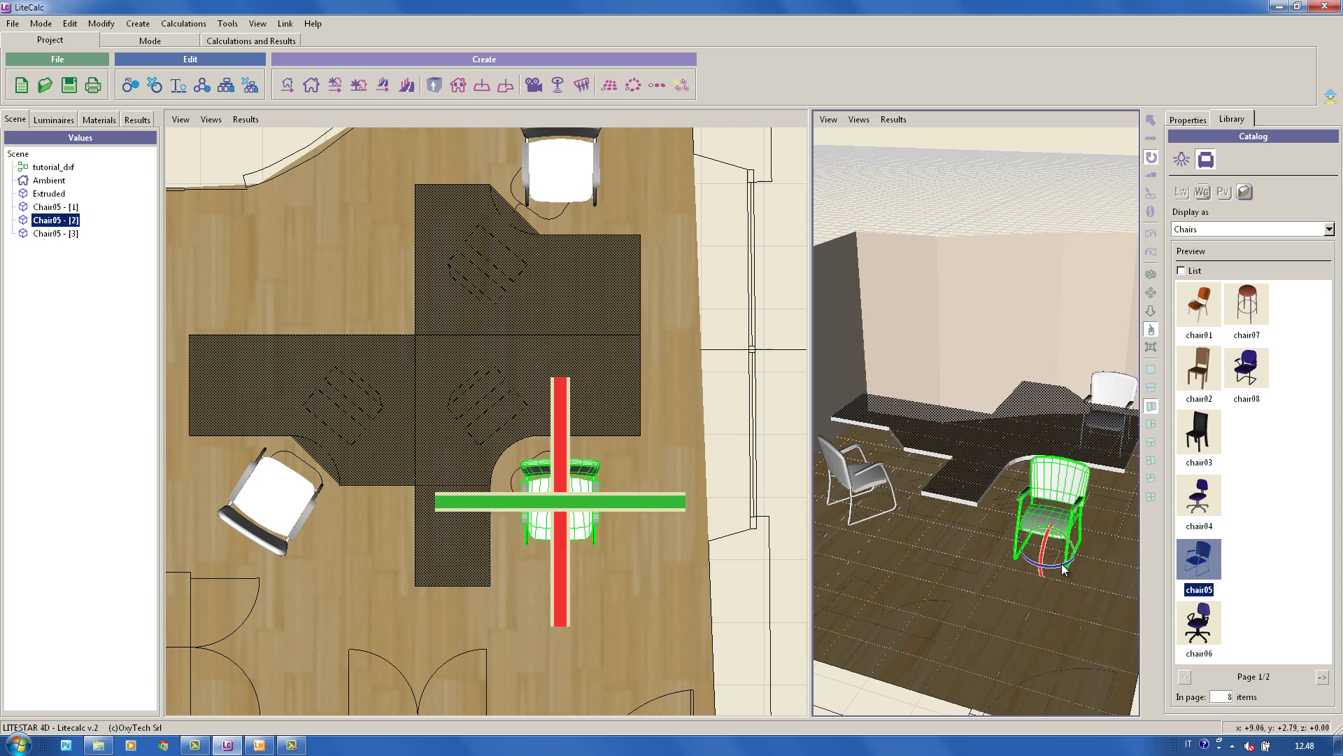
drag(1063, 568, 902, 513)
Step: Turn Chair05 - [1] toward the desk and orbit the 3D view to show the room
middle_drag(1011, 475, 953, 501)
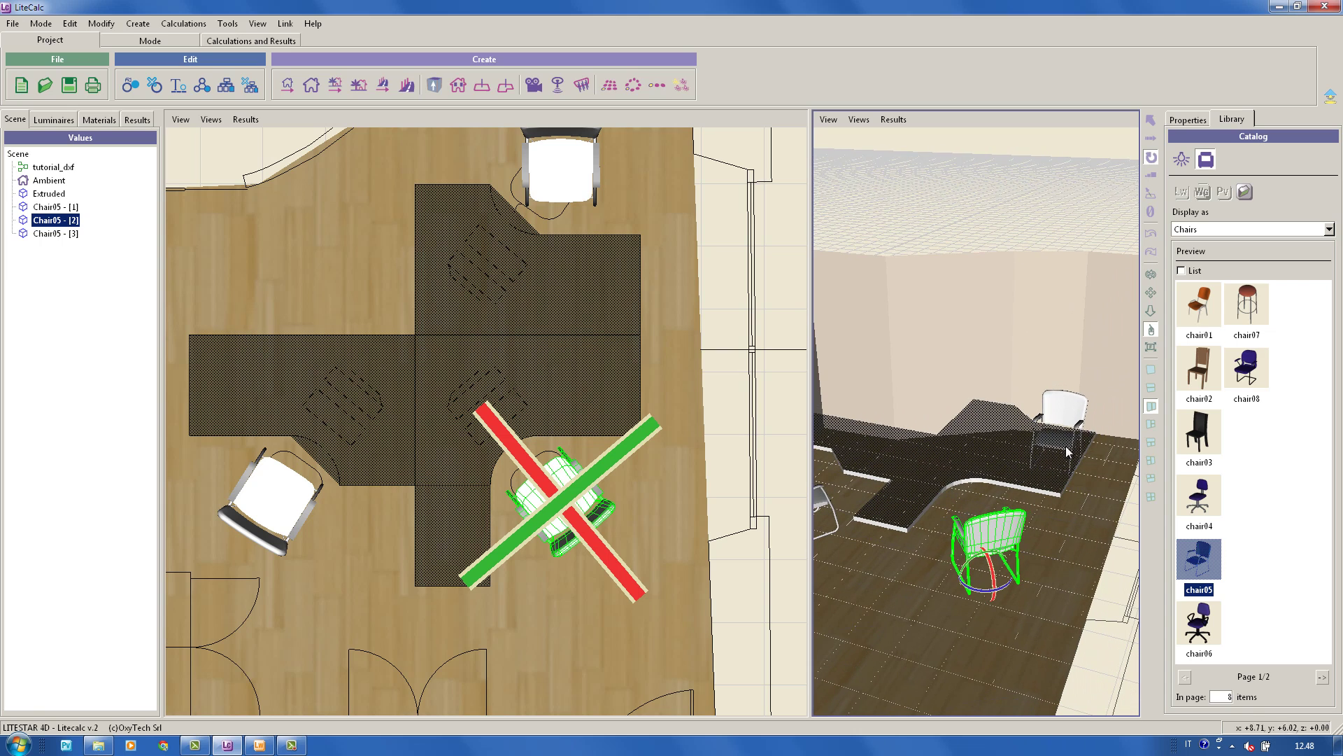
click(1065, 414)
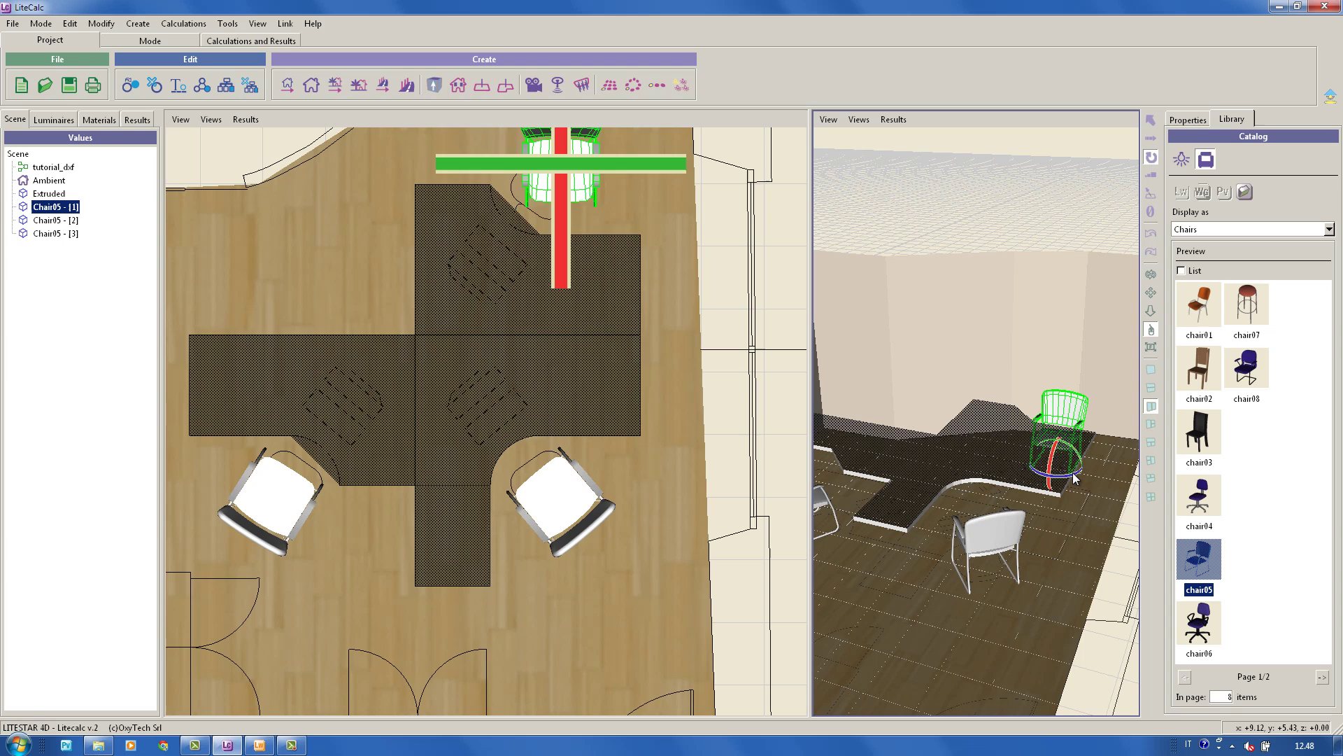
drag(1076, 478, 1058, 473)
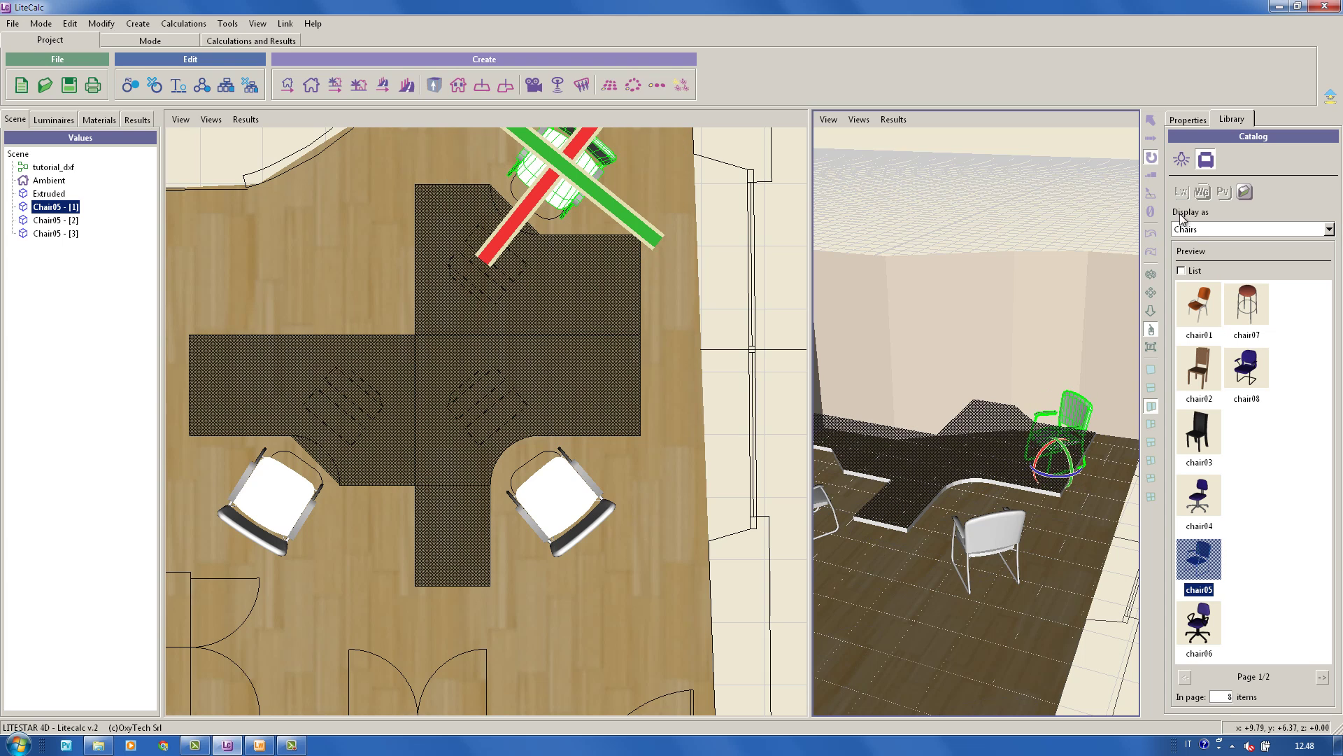
click(1148, 140)
click(1151, 120)
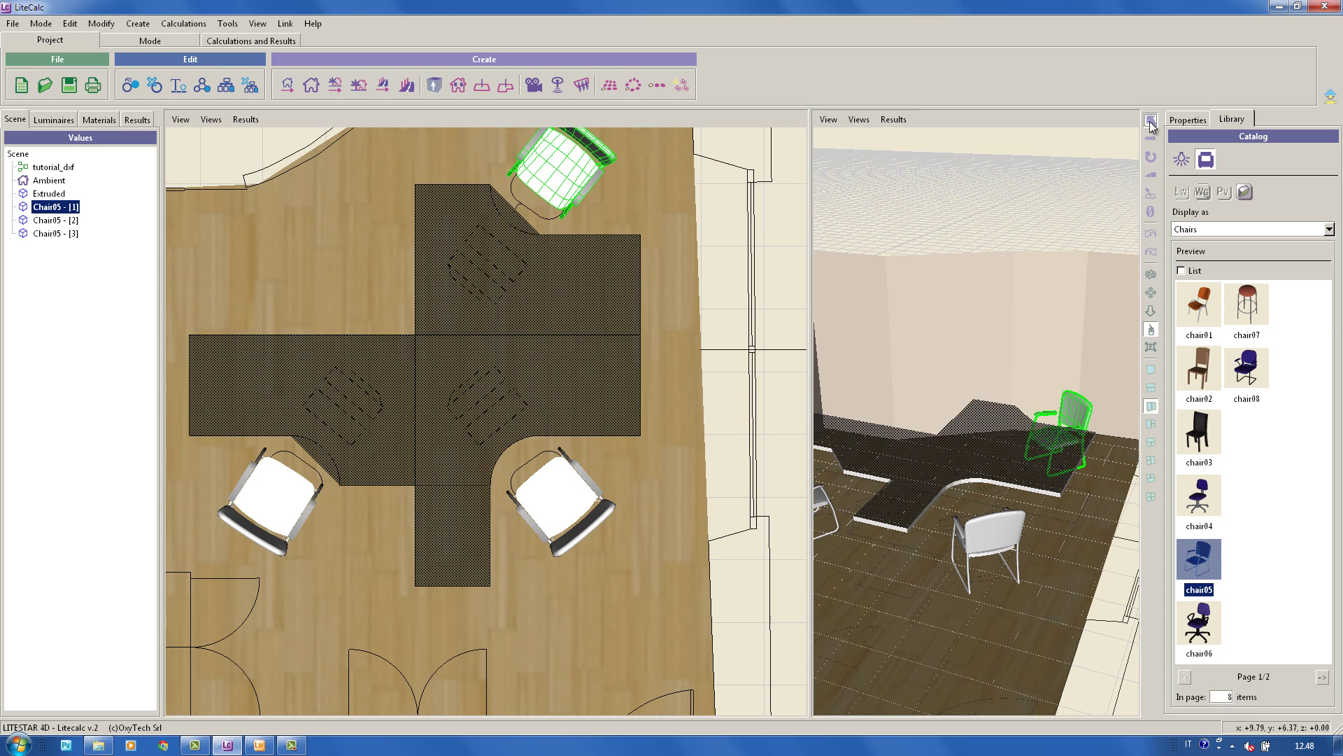
scroll(1008, 430, down, 5)
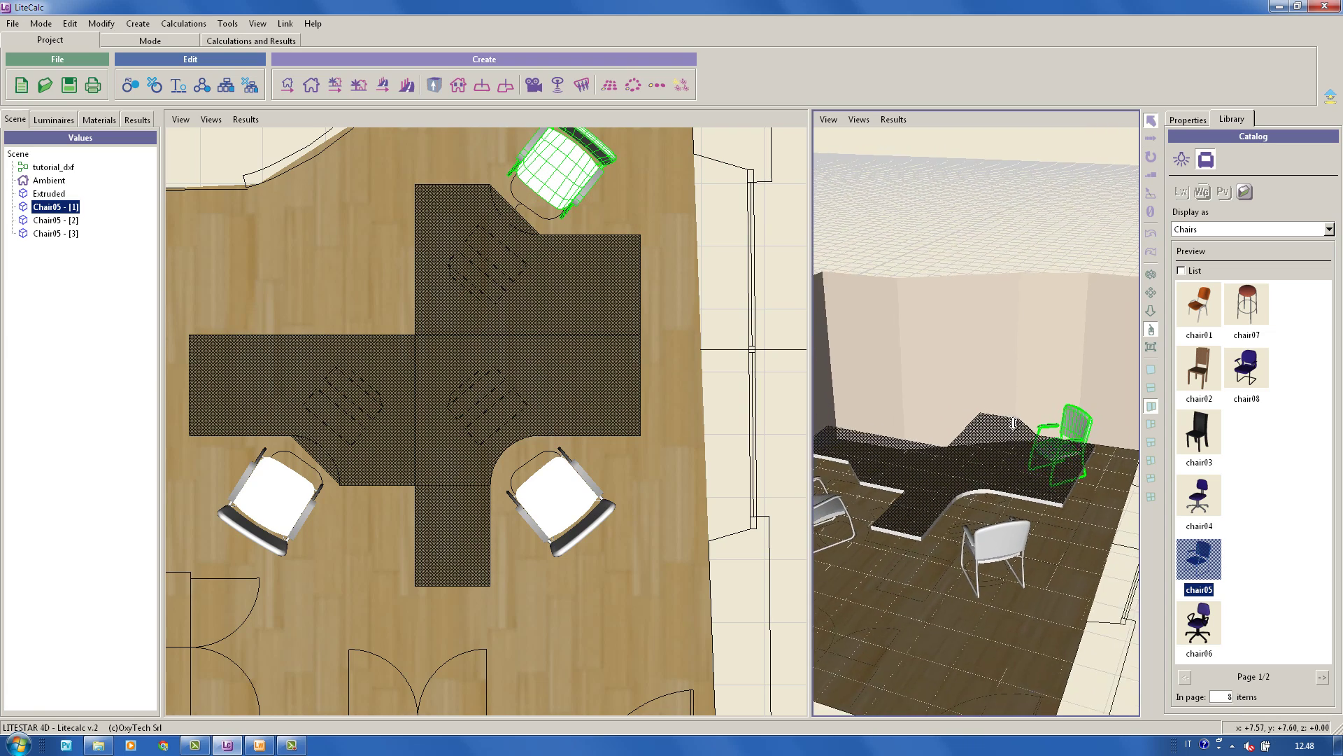
middle_drag(1015, 474, 1013, 484)
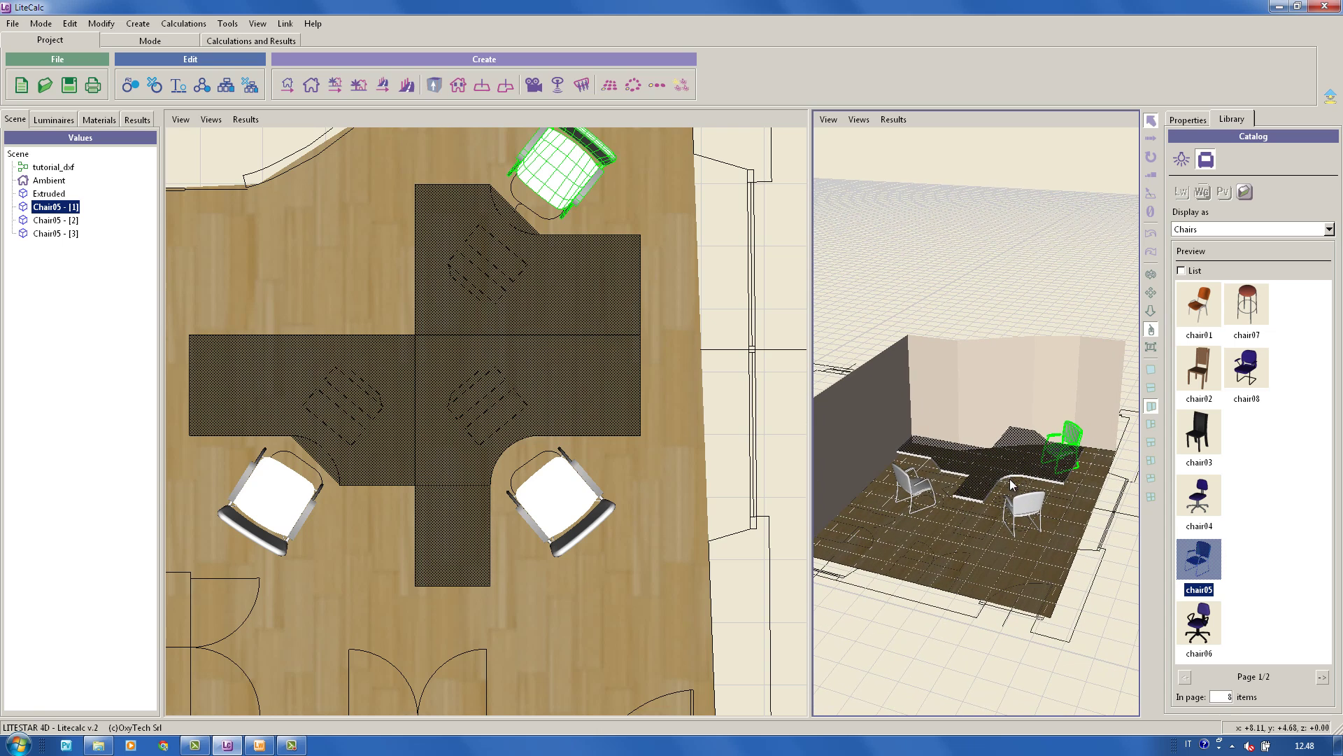
Step: Add a 3×3 group of Tutorial 2x26W luminaires from 2x26W.LDT for 500 lx average illuminance
click(682, 86)
drag(686, 162, 611, 163)
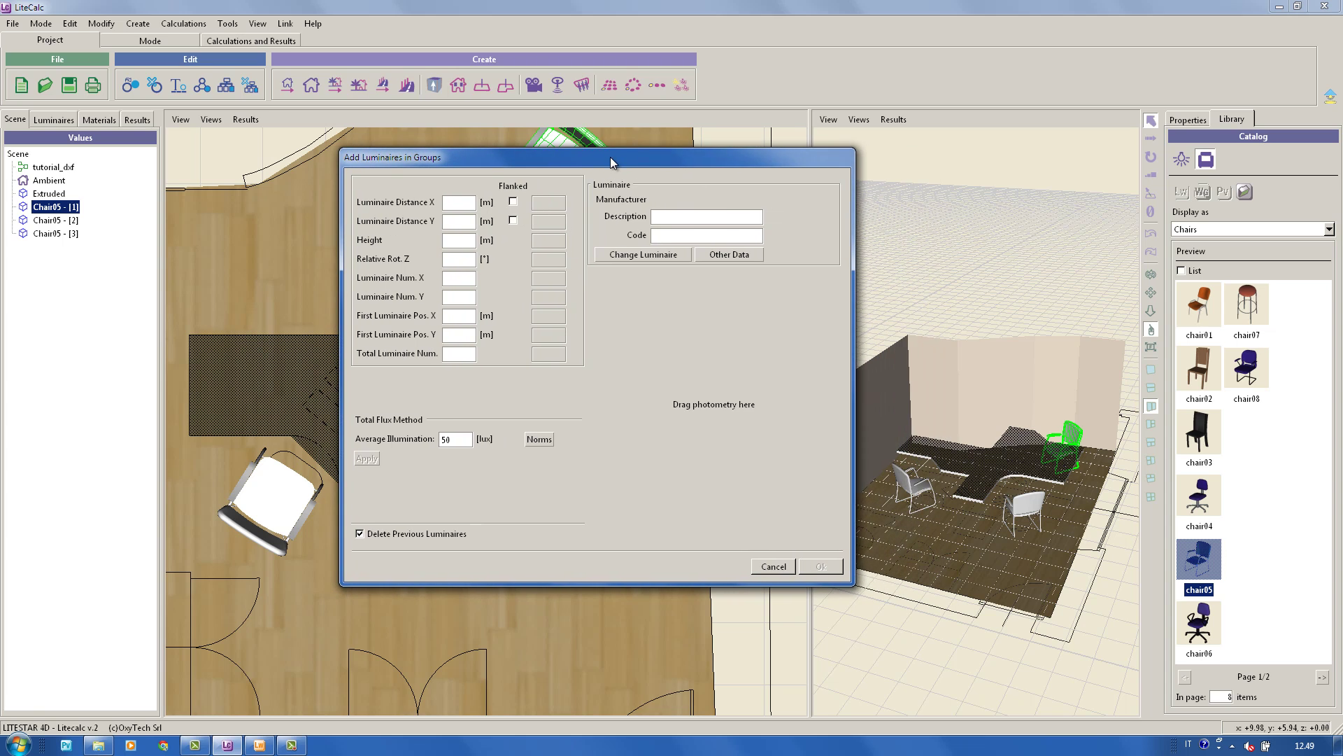
click(100, 745)
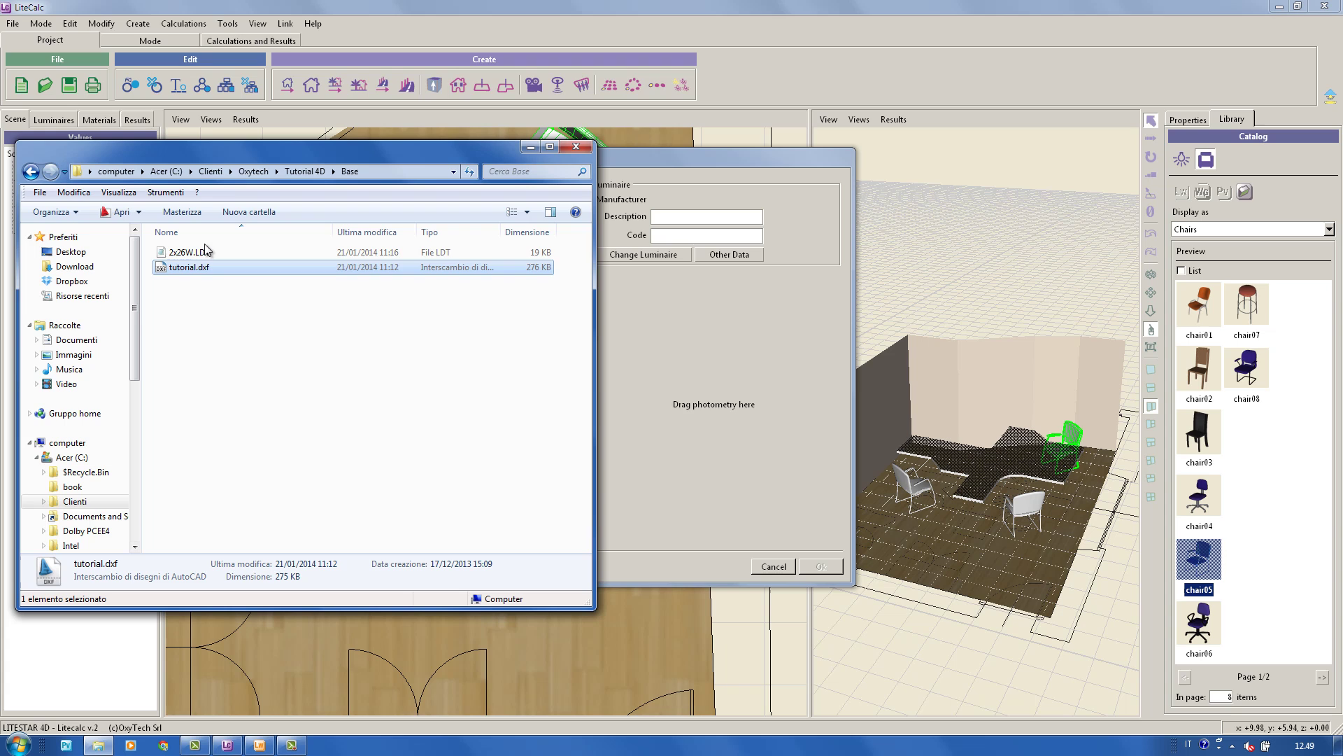
drag(206, 251, 709, 363)
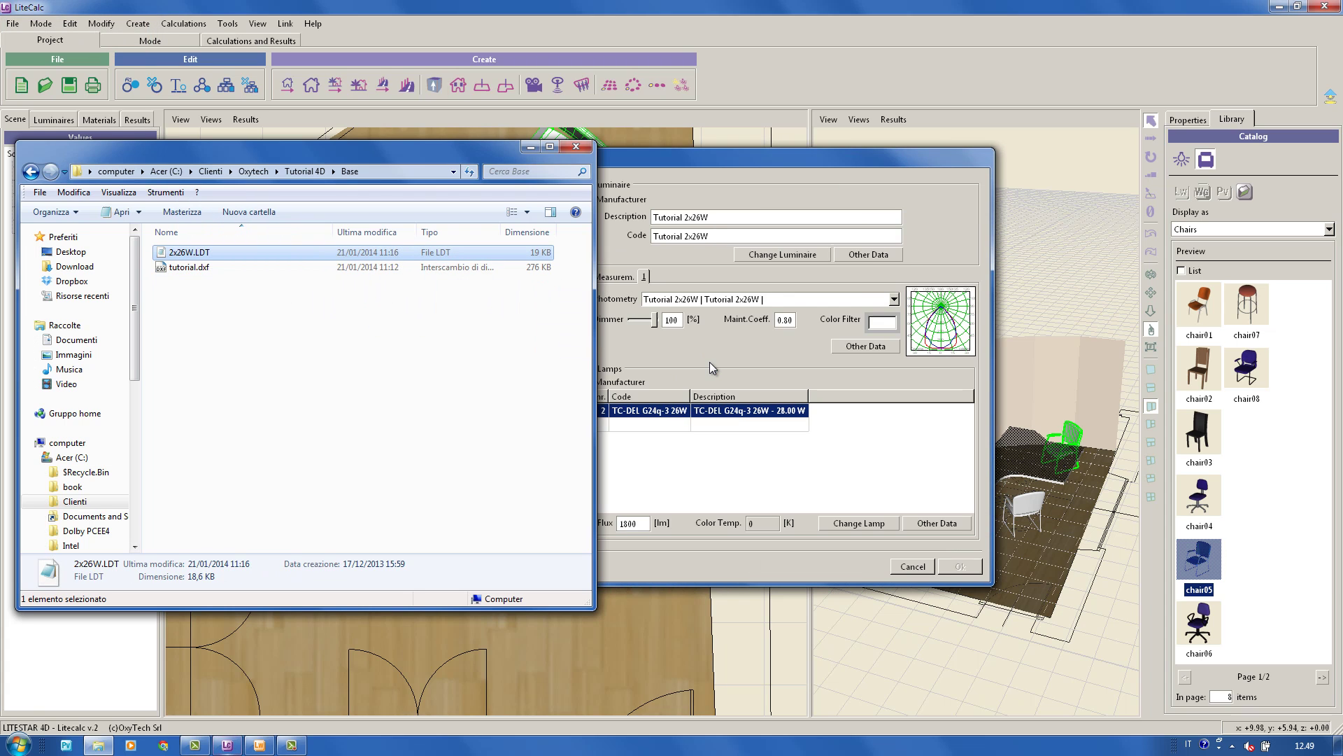
click(530, 147)
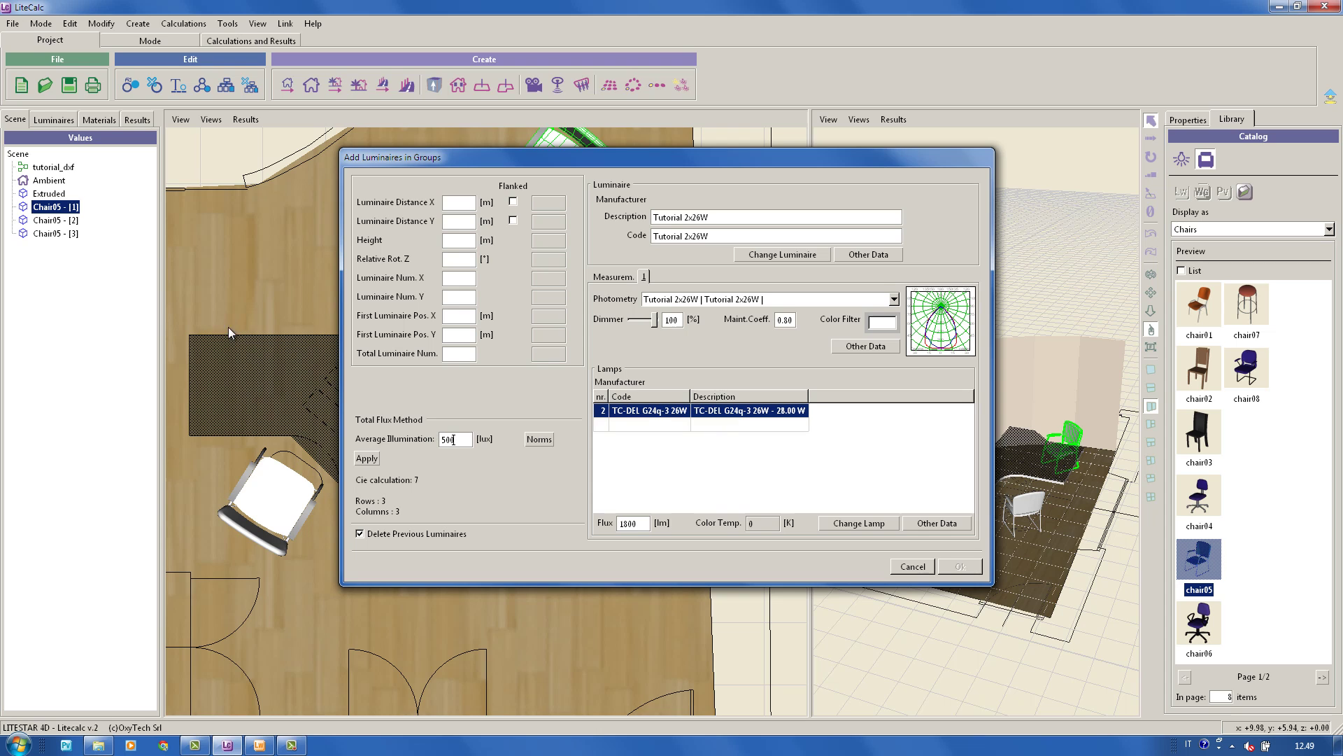
click(369, 459)
click(962, 566)
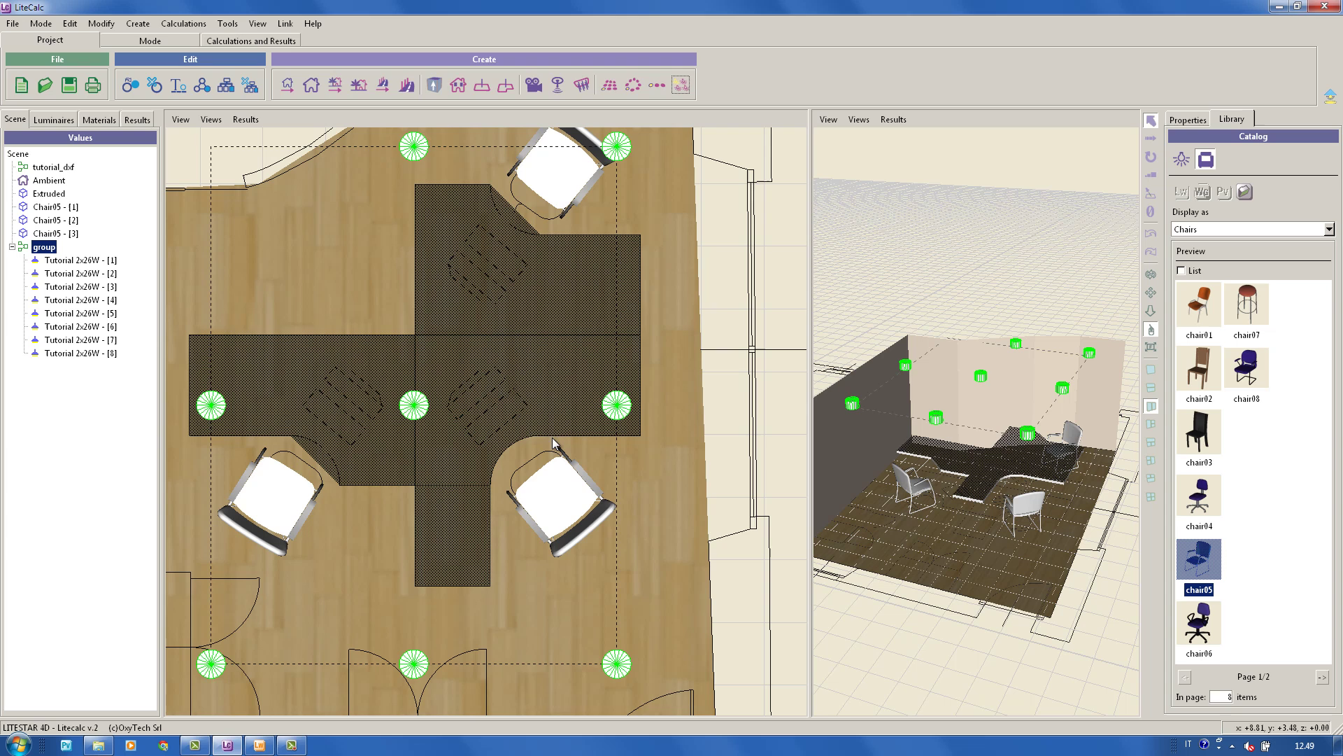
scroll(539, 422, down, 1)
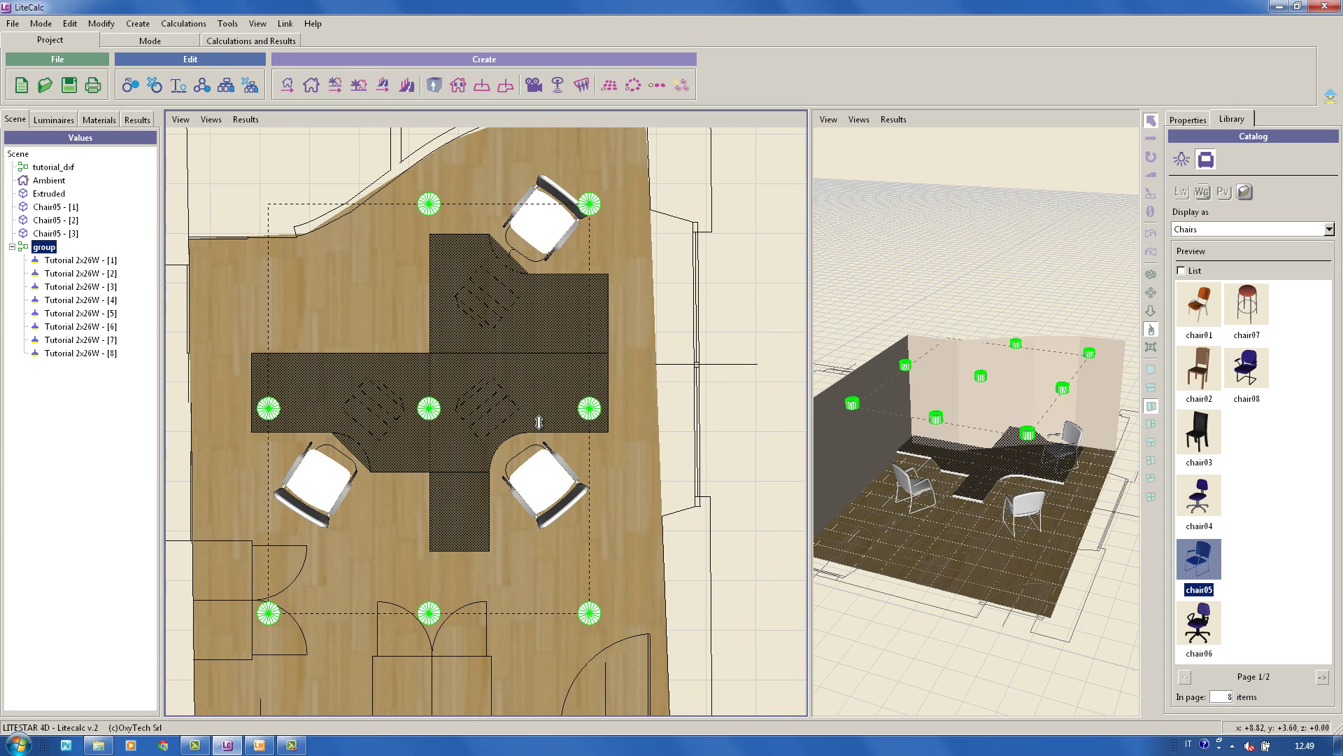
scroll(560, 476, down, 1)
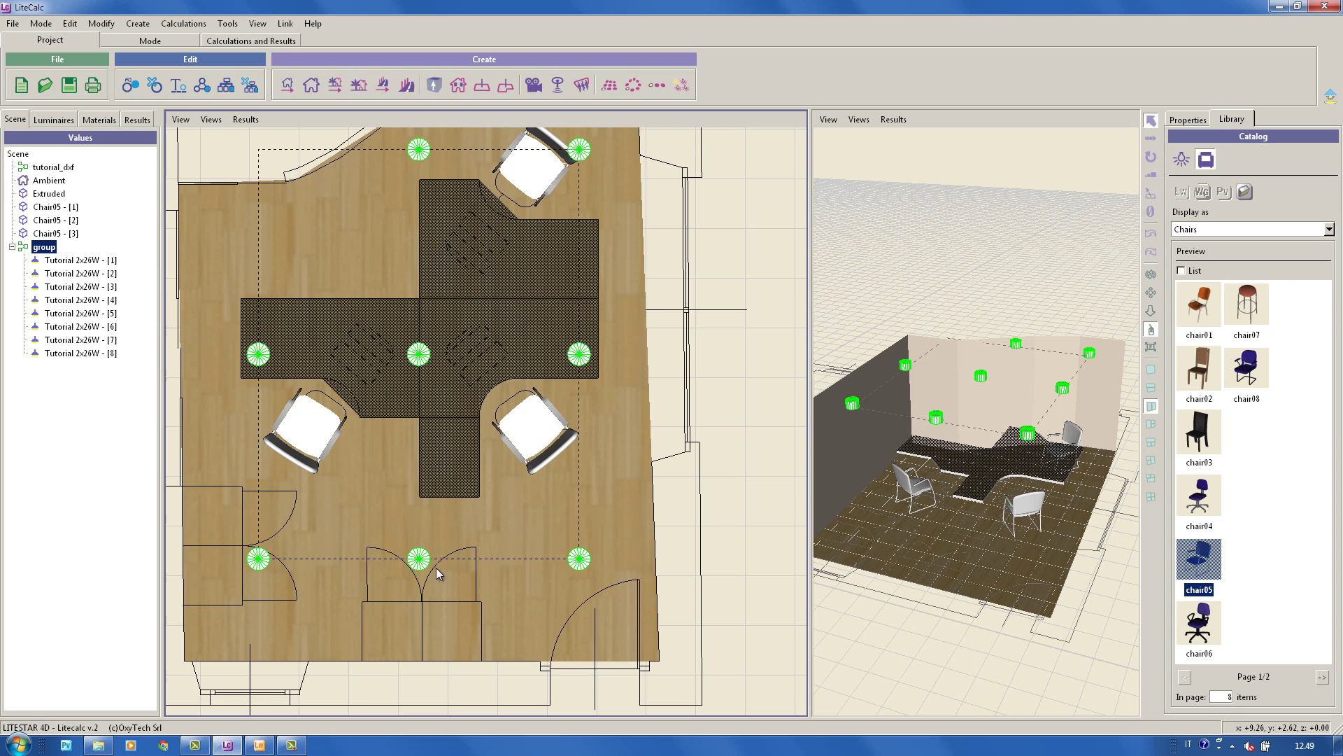
Step: Drag the Martinelli Luce SpA ELICA JUNIOR 807/J/BI lamp from Liswin onto the office plan
click(259, 745)
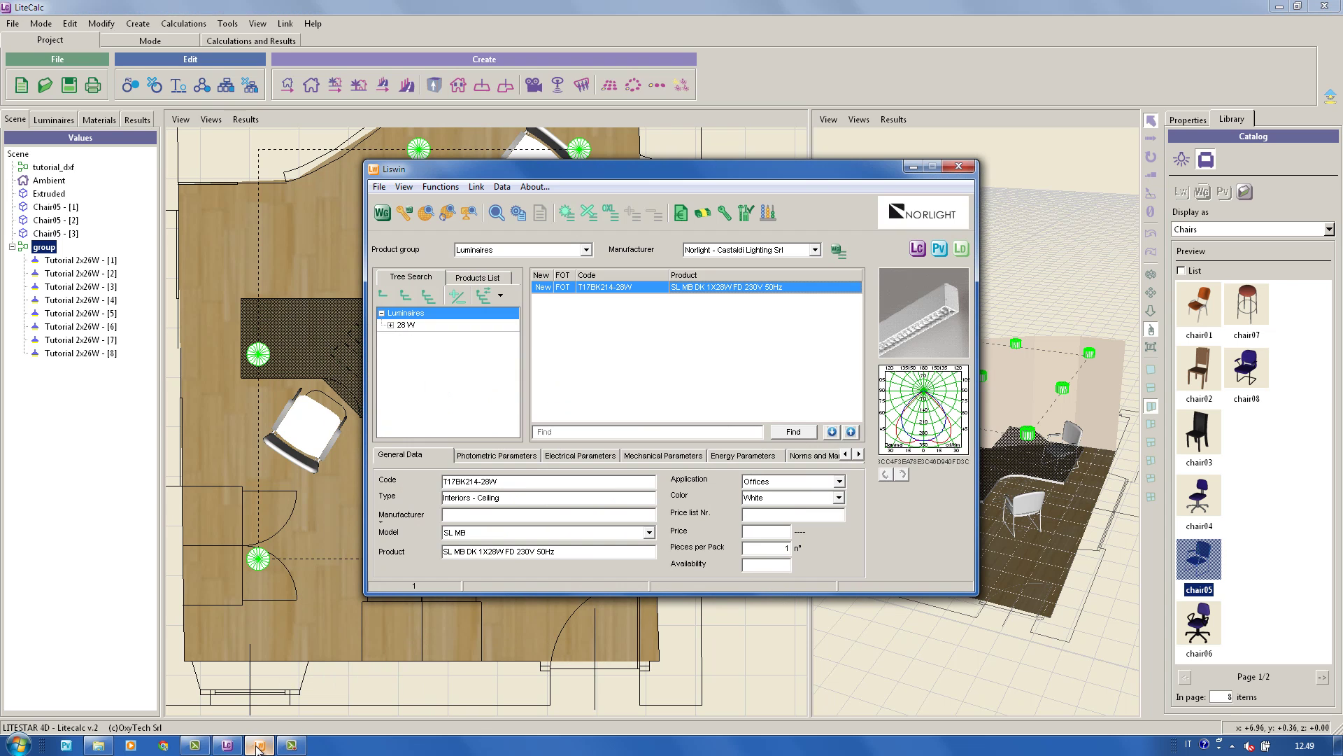
click(756, 250)
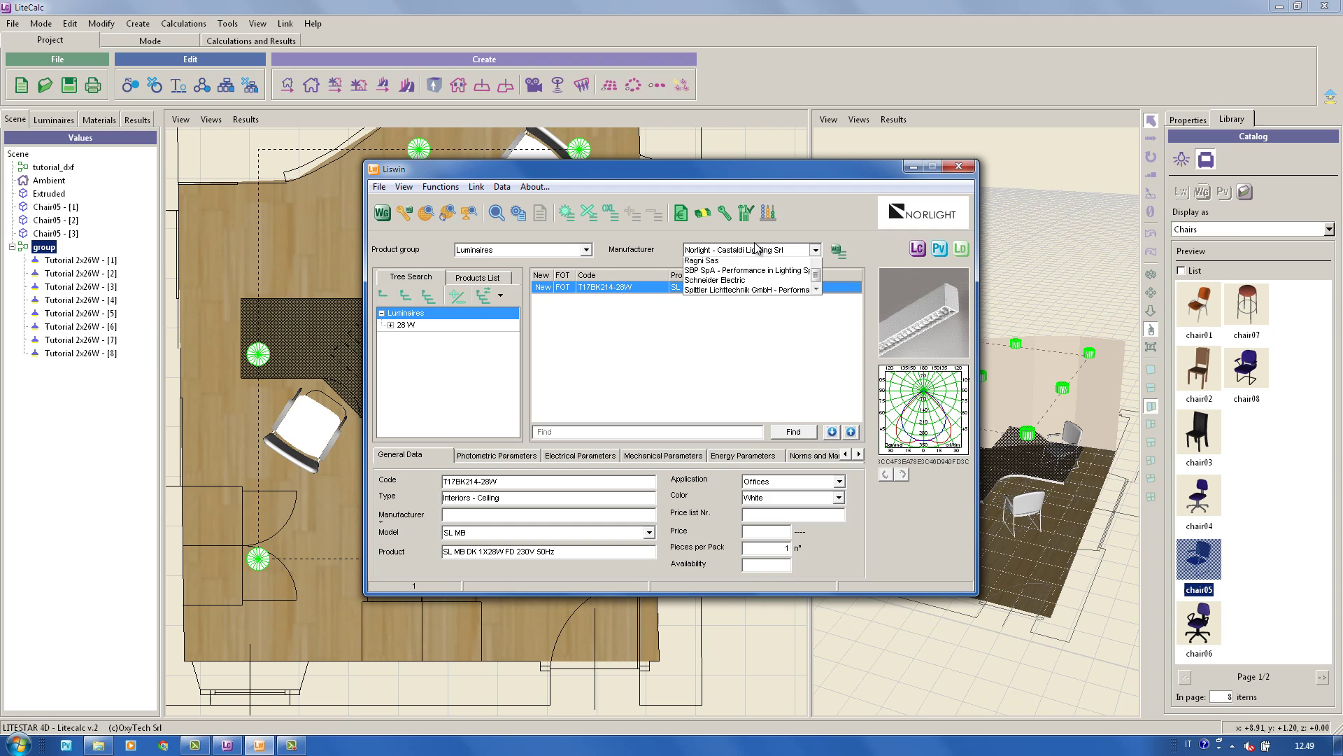
scroll(755, 308, up, 1)
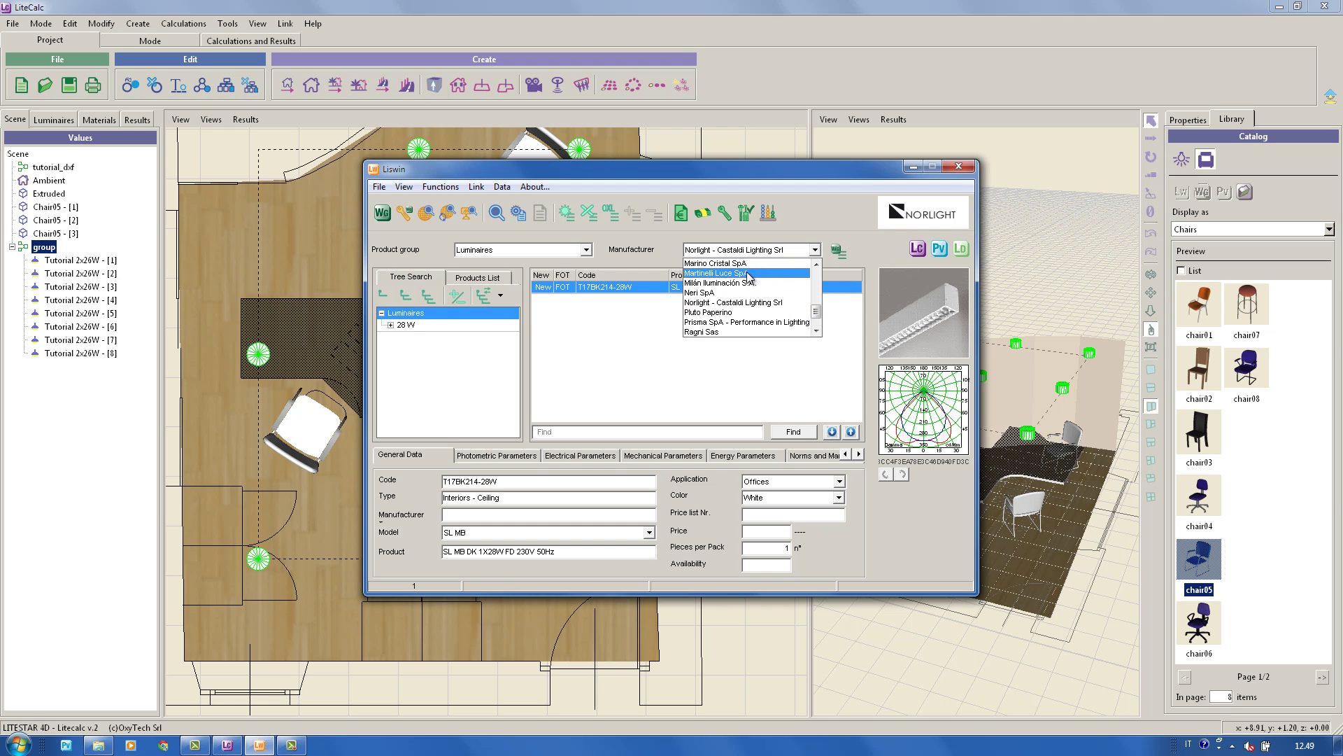
click(749, 273)
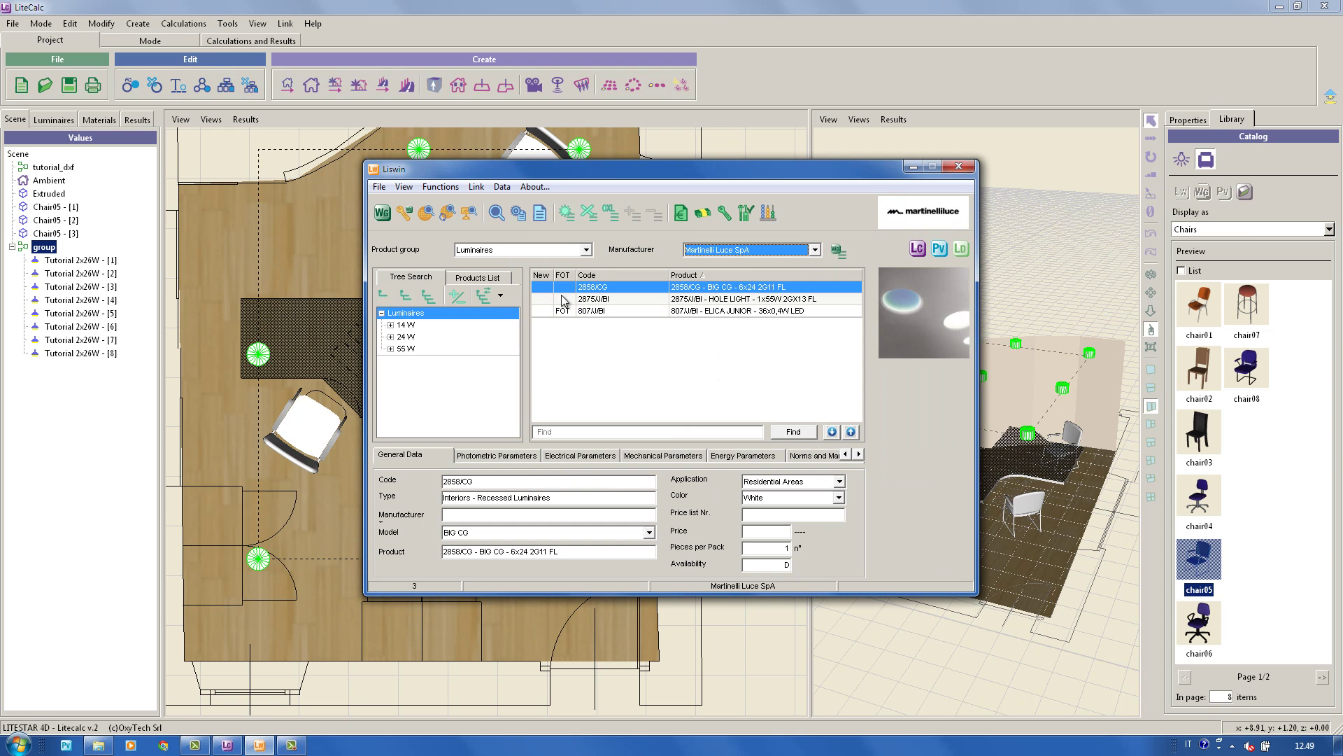
click(572, 311)
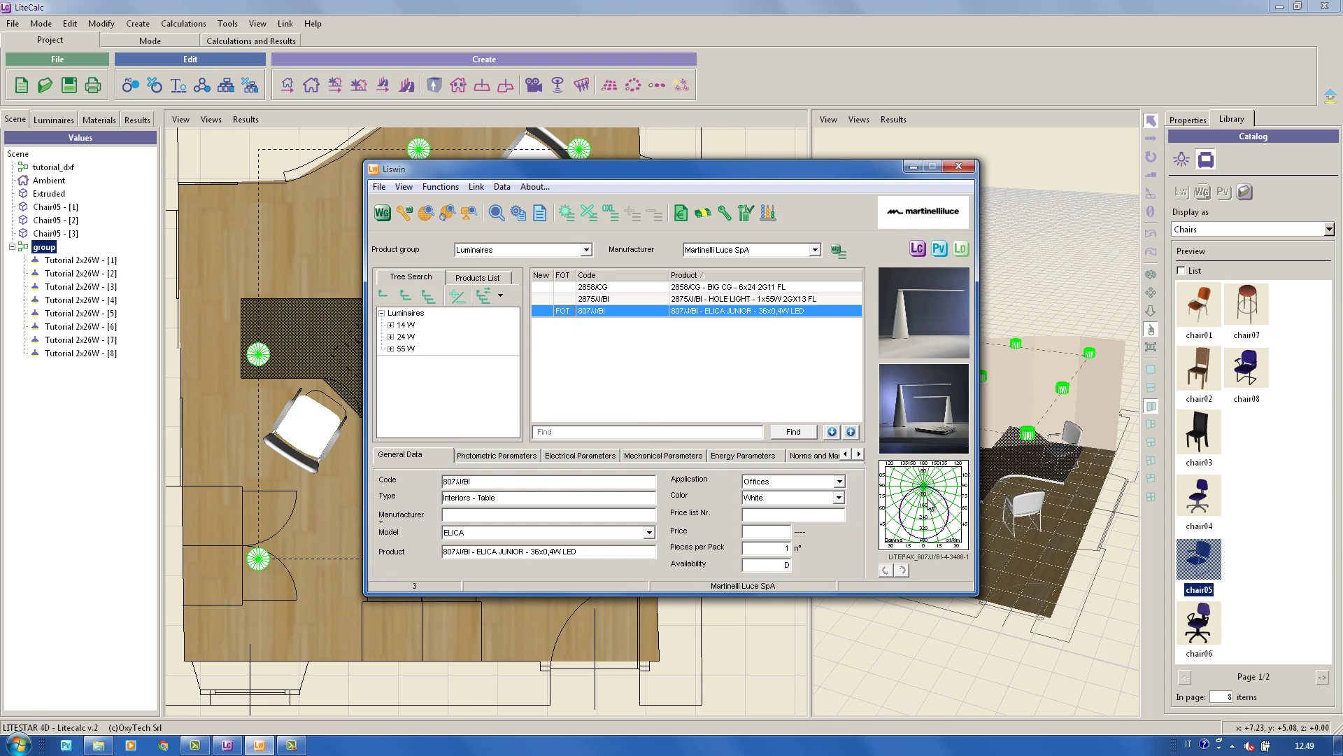
drag(929, 505, 317, 338)
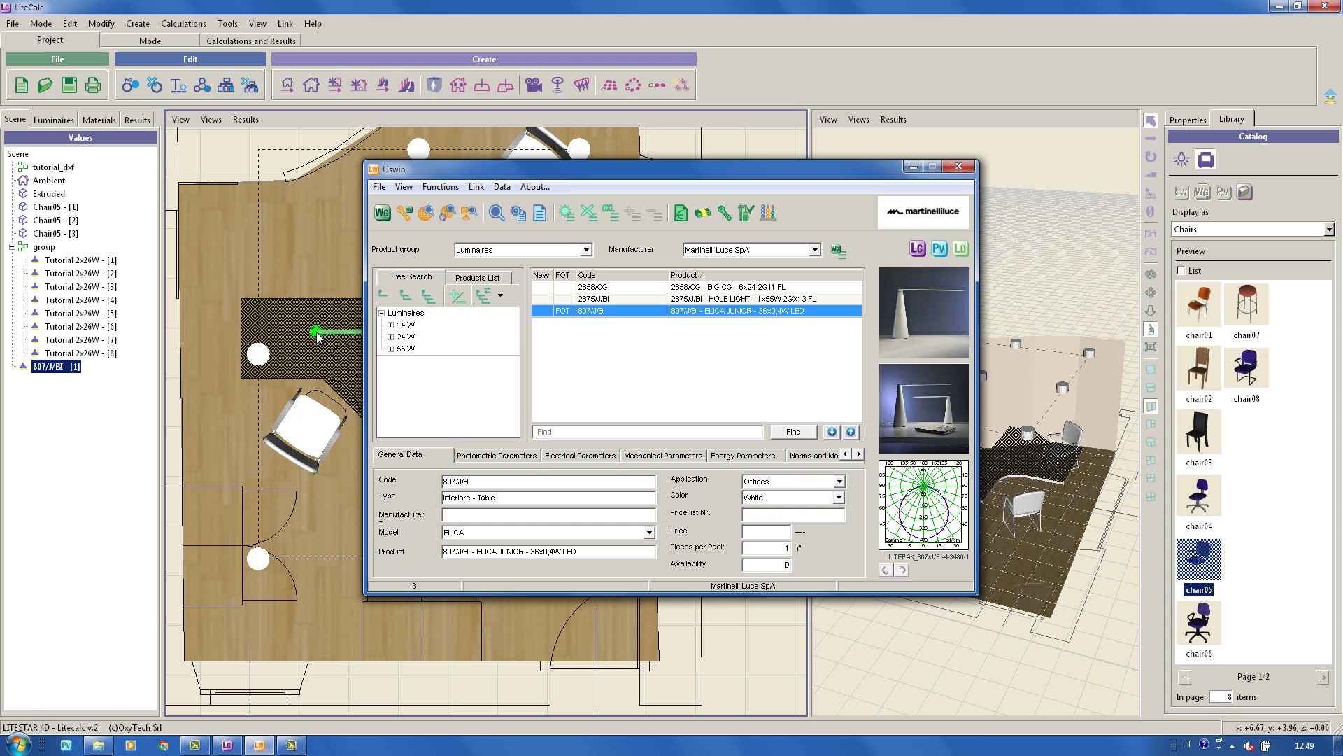
Step: Set the 807/J/BI lamp's Pos z to 0.850 so it rests on the desk
click(913, 167)
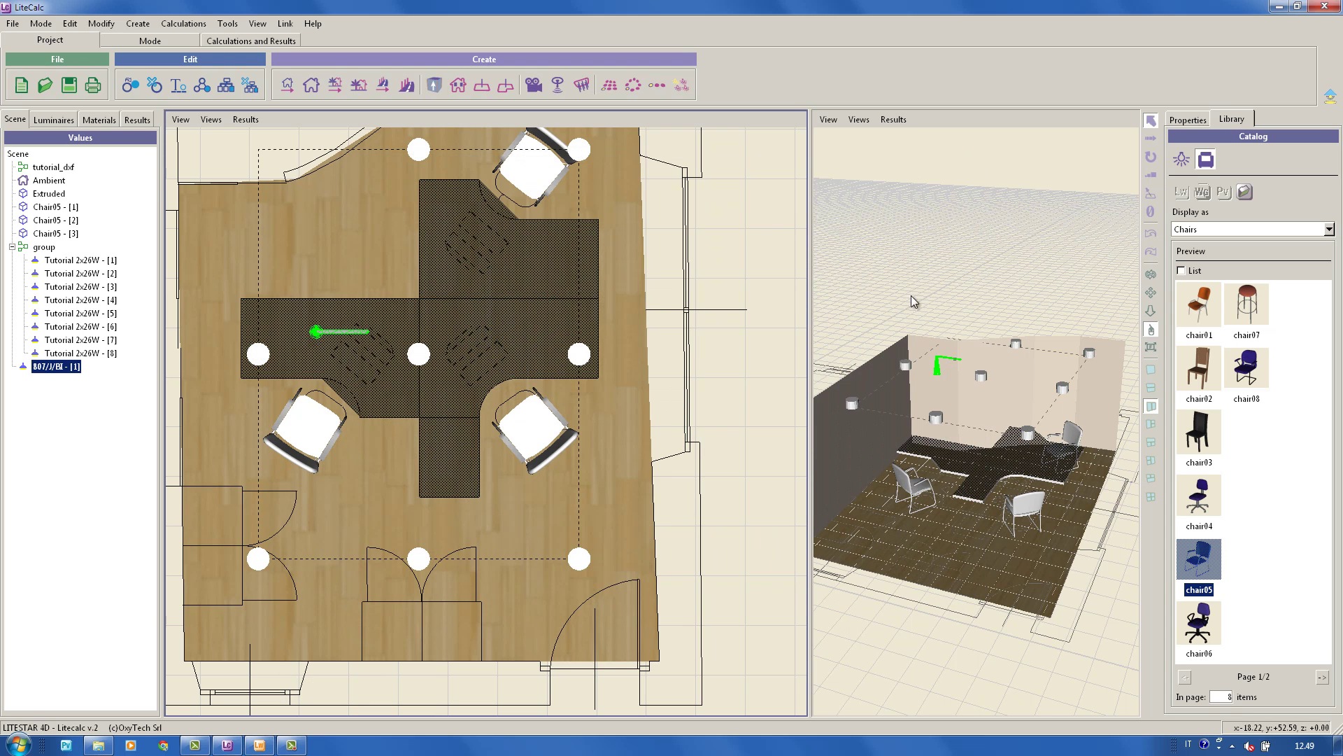
click(939, 375)
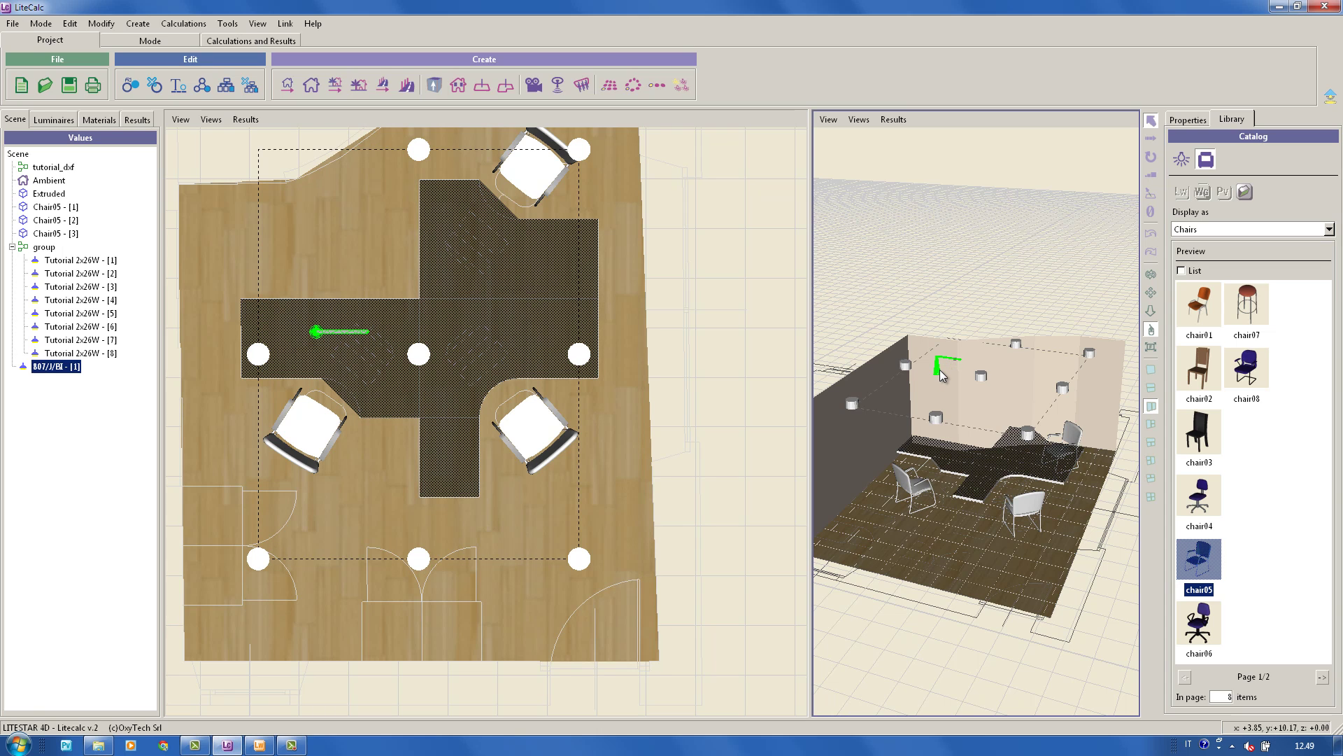
click(1151, 139)
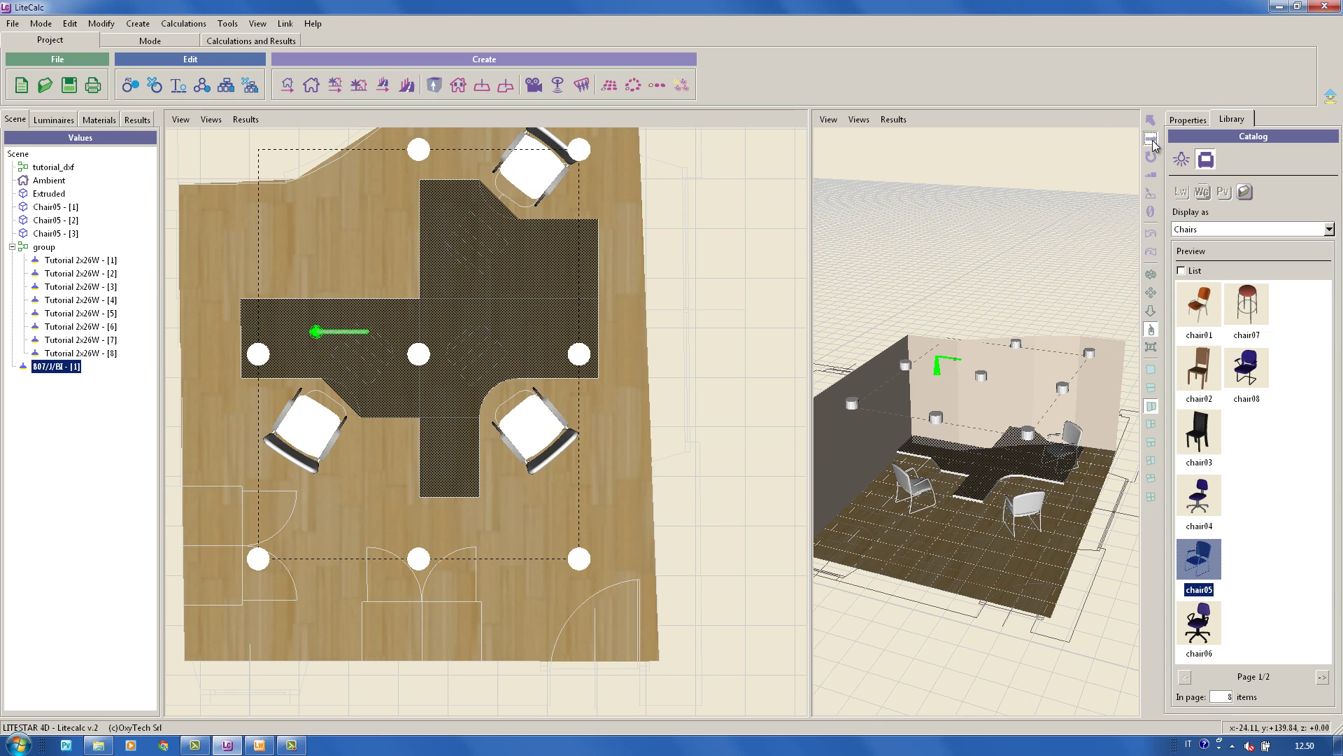
click(1189, 121)
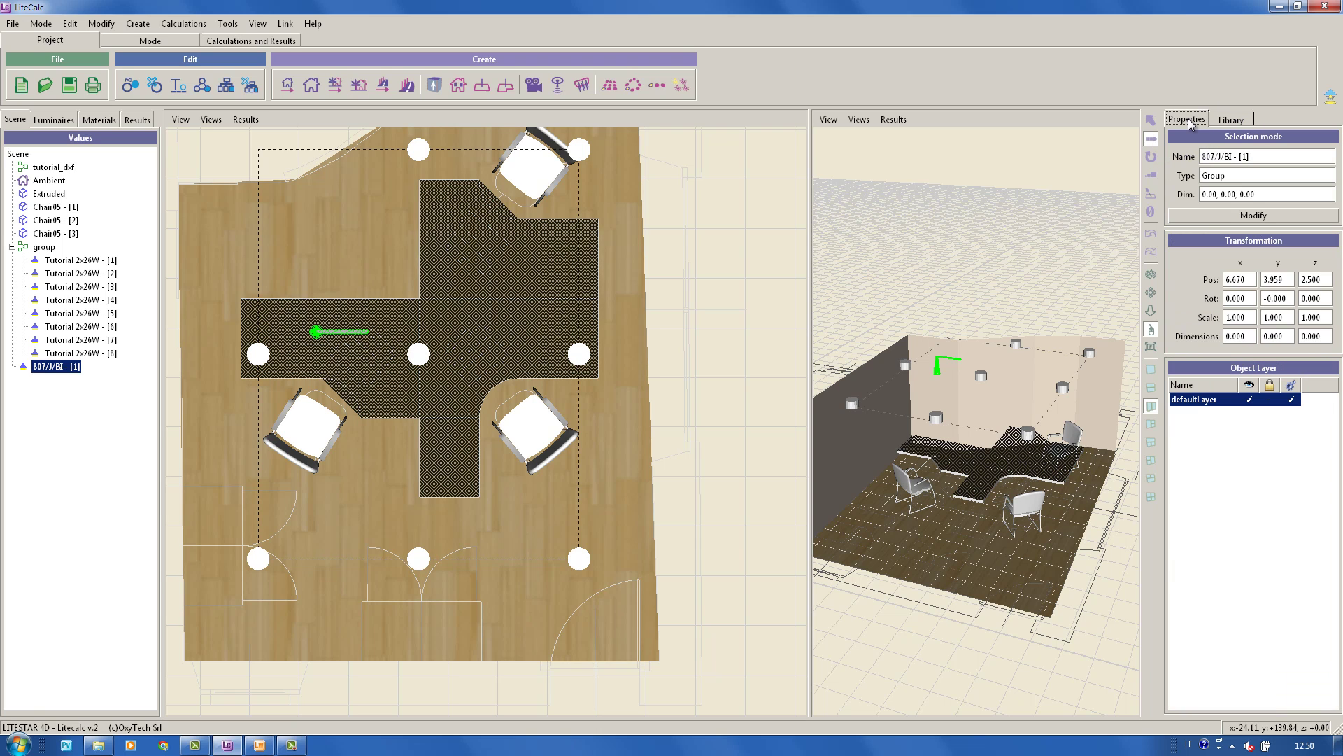
double_click(1327, 279)
text(0.85)
key(Return)
Step: Show each luminaire's photometric solid on the plan, zoom out, and bring up Calculations and Results
click(180, 120)
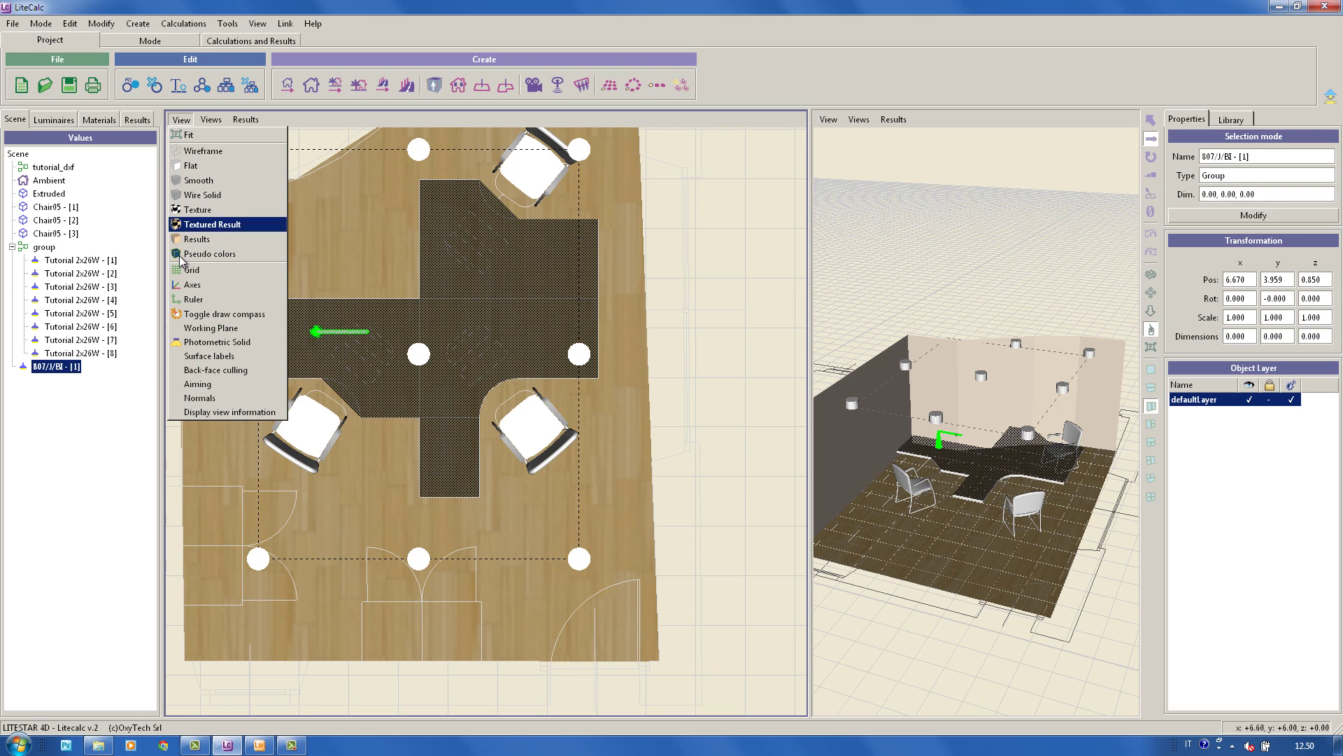
click(203, 342)
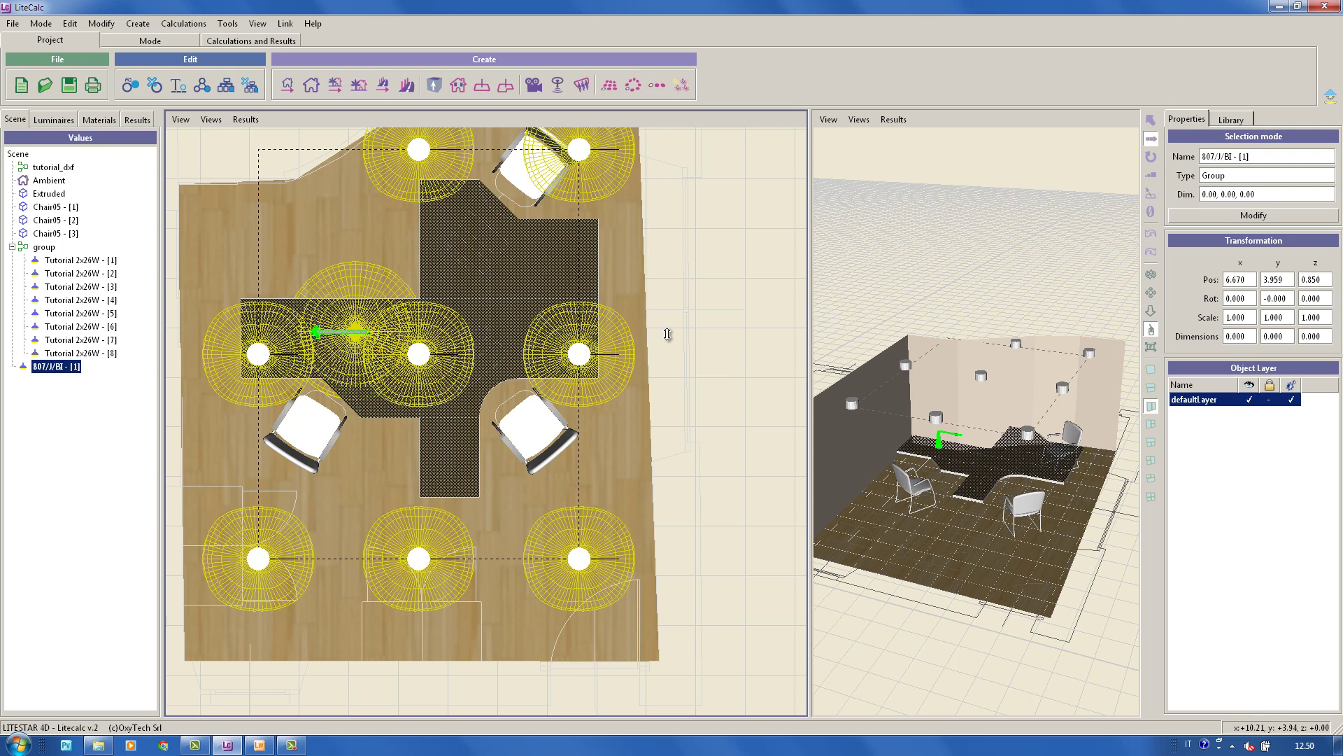
scroll(420, 476, down, 3)
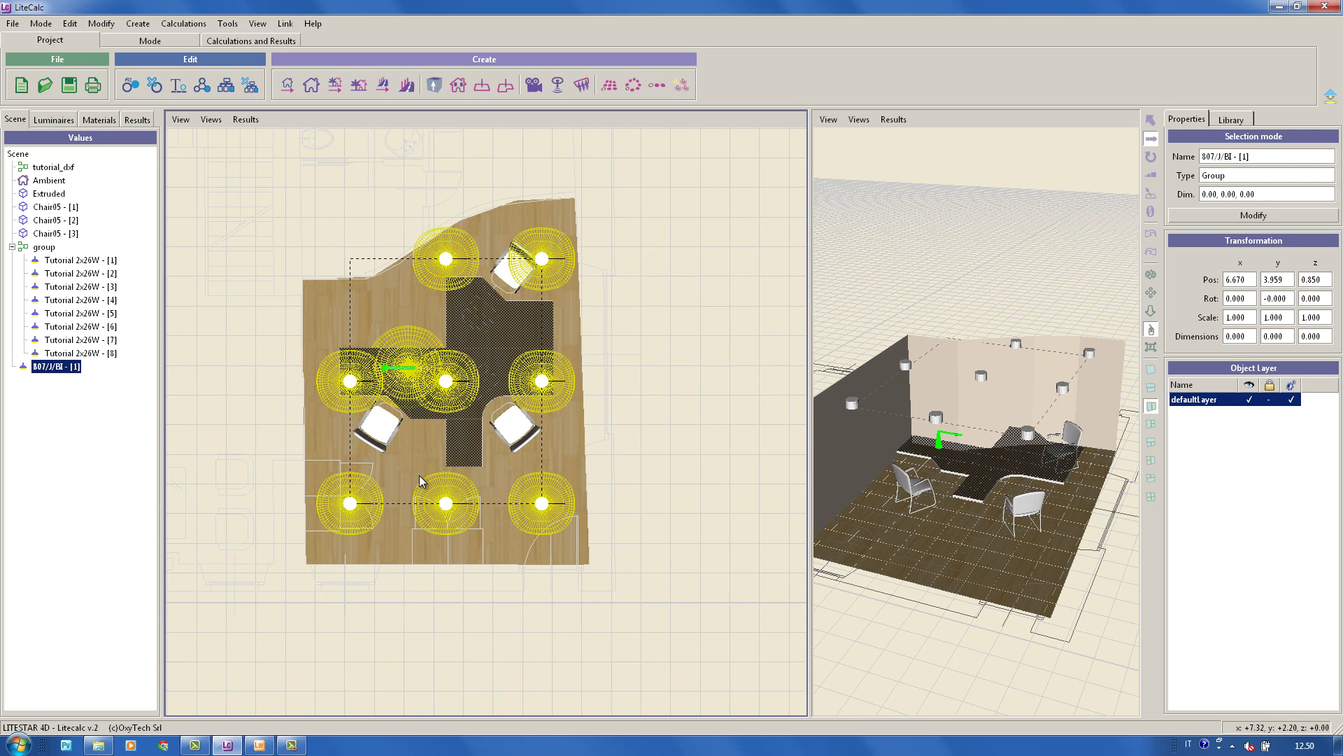
click(234, 43)
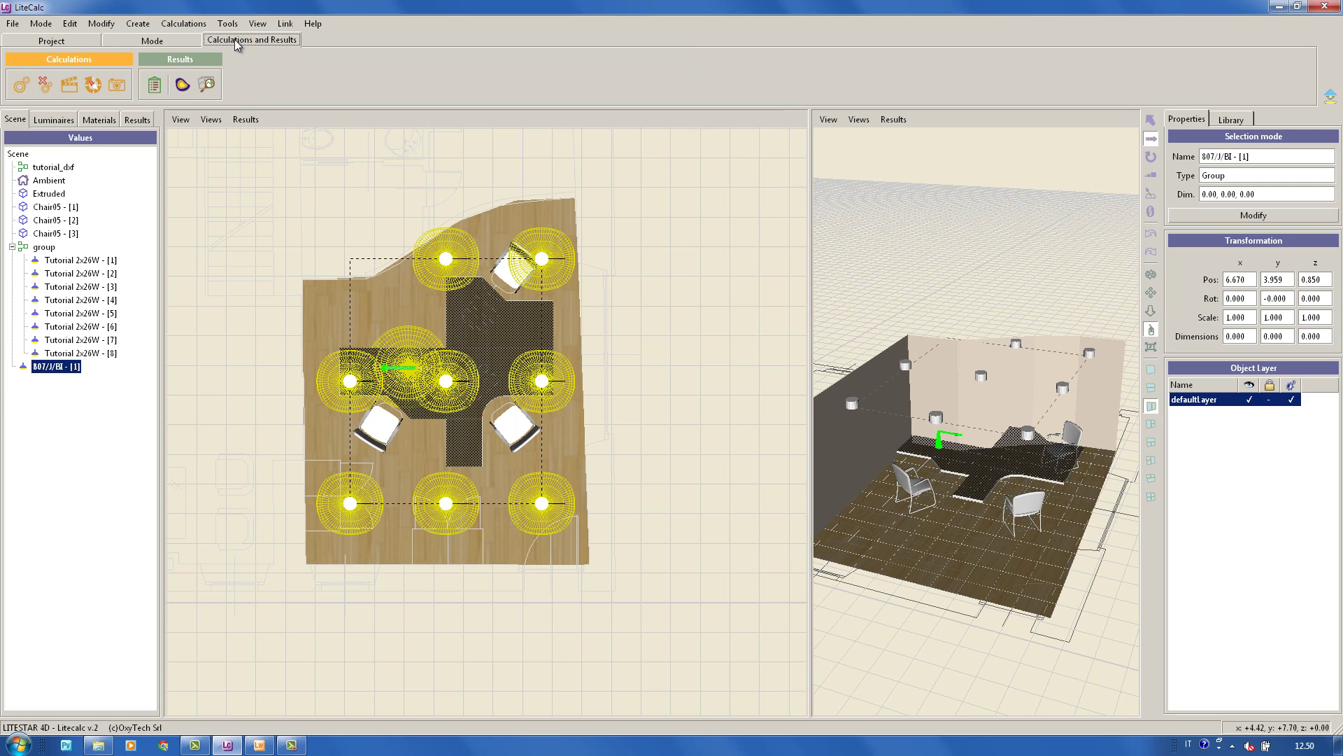
Step: Run a direct + indirect calculation and view the Working Plane summary (487.66 lx average)
click(19, 83)
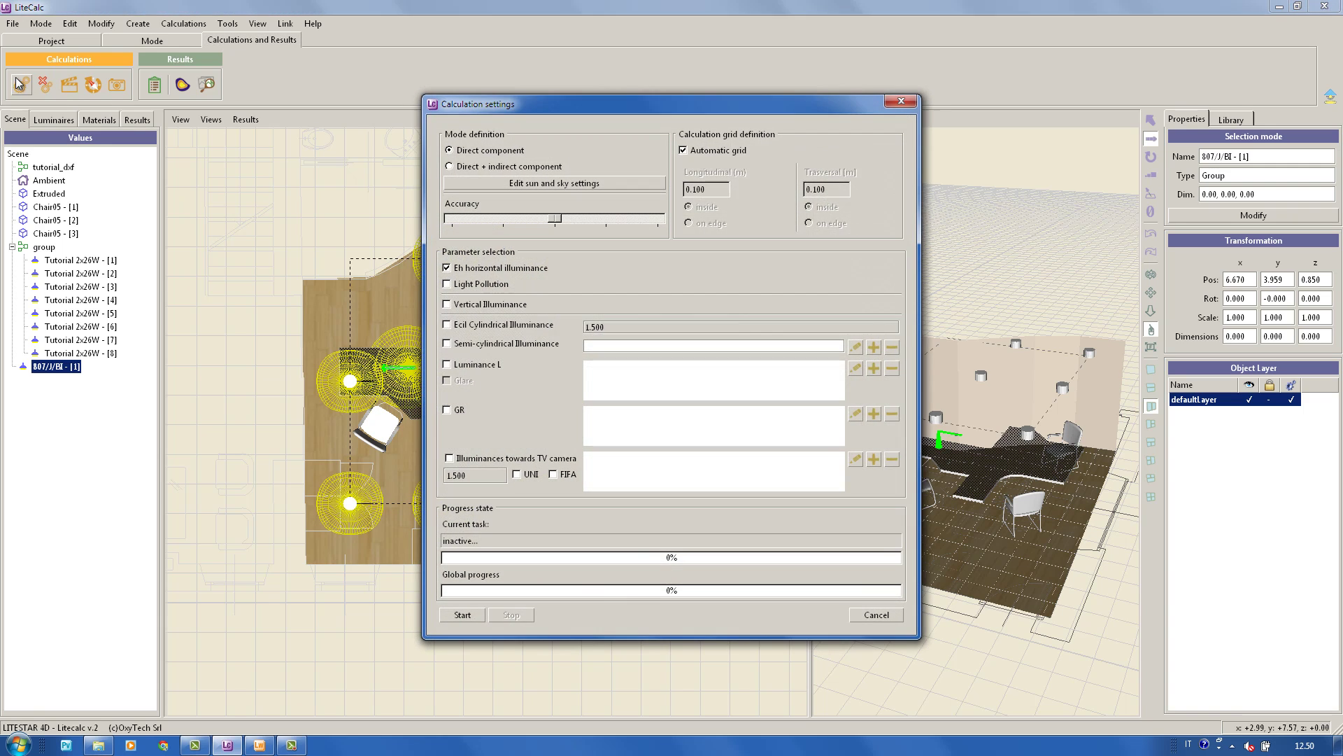
click(449, 167)
click(458, 615)
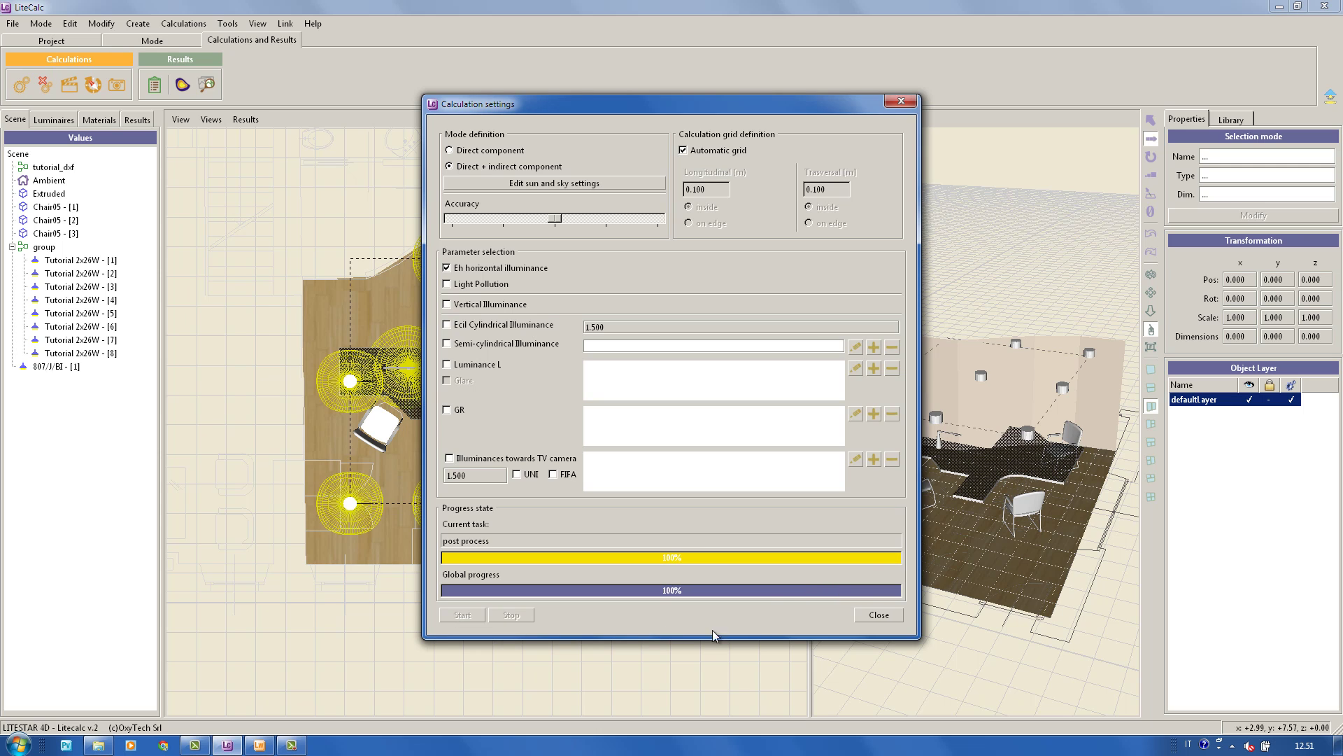
click(879, 615)
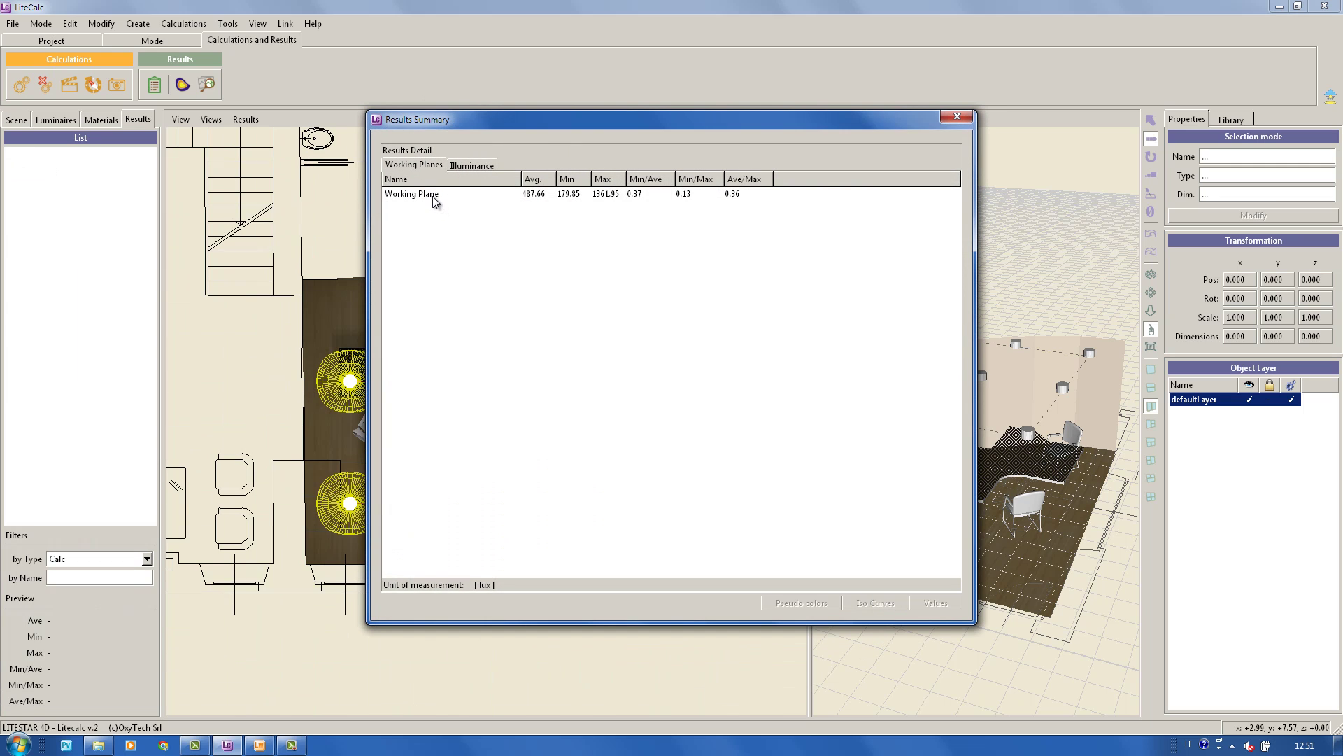
Step: Display the Working Plane illuminance values on the plan and widen the 3D view beside it
click(433, 200)
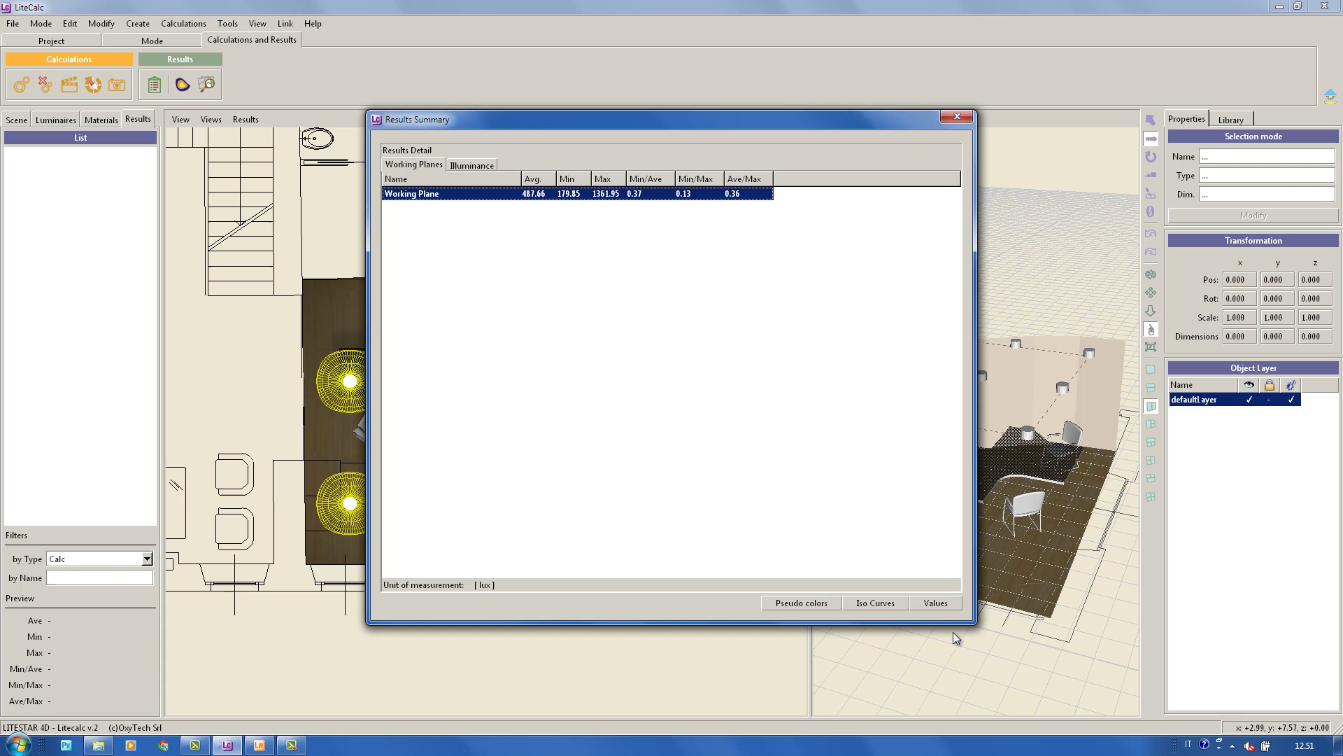
click(938, 603)
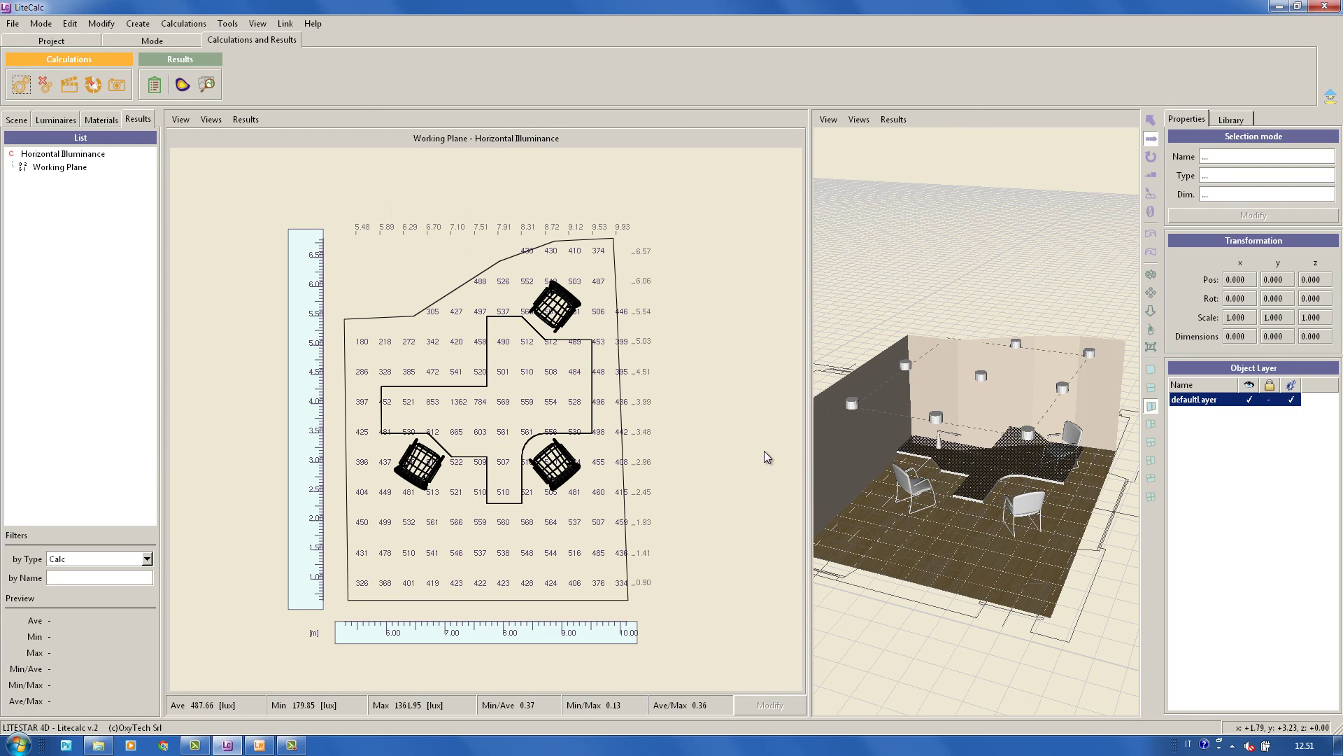
drag(810, 459, 627, 479)
Step: Pan, zoom and orbit the 3D camera down to an eye-level view of the office table and chairs
click(694, 458)
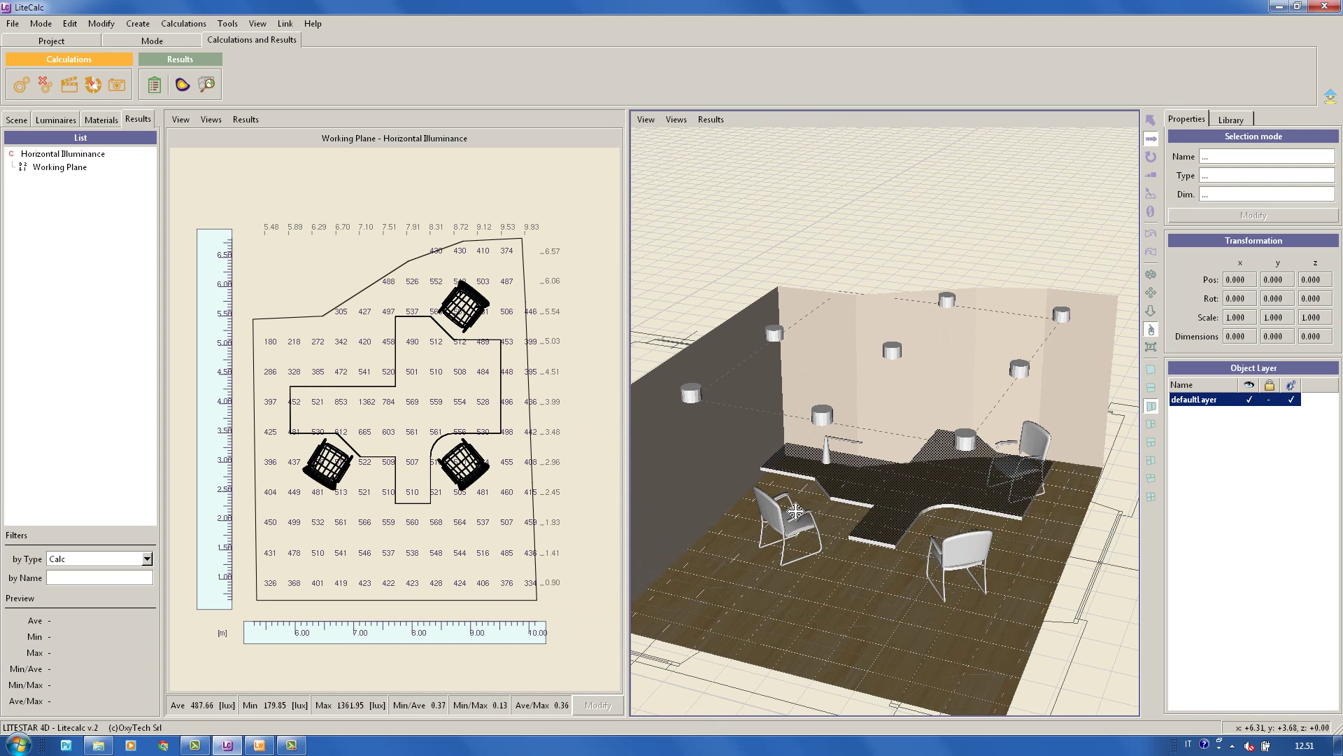
scroll(694, 457, up, 3)
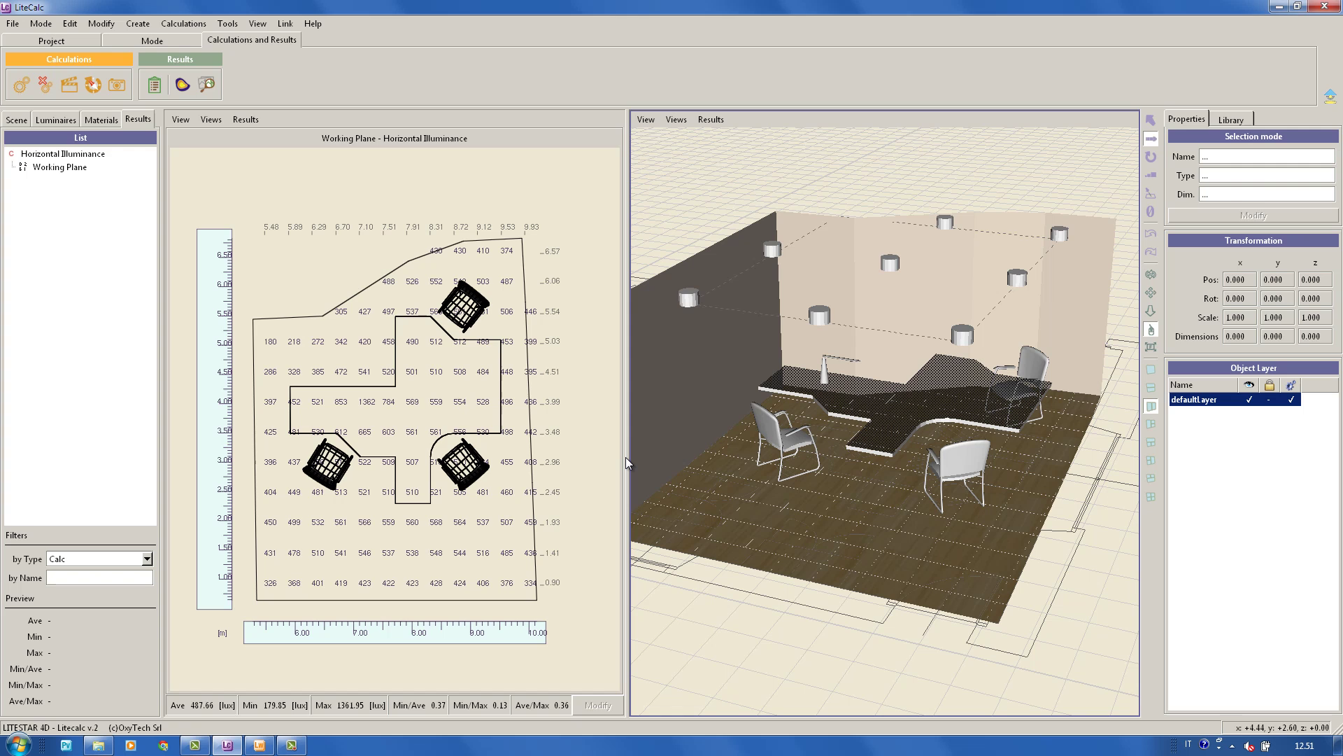
drag(630, 464, 544, 463)
drag(989, 497, 1007, 513)
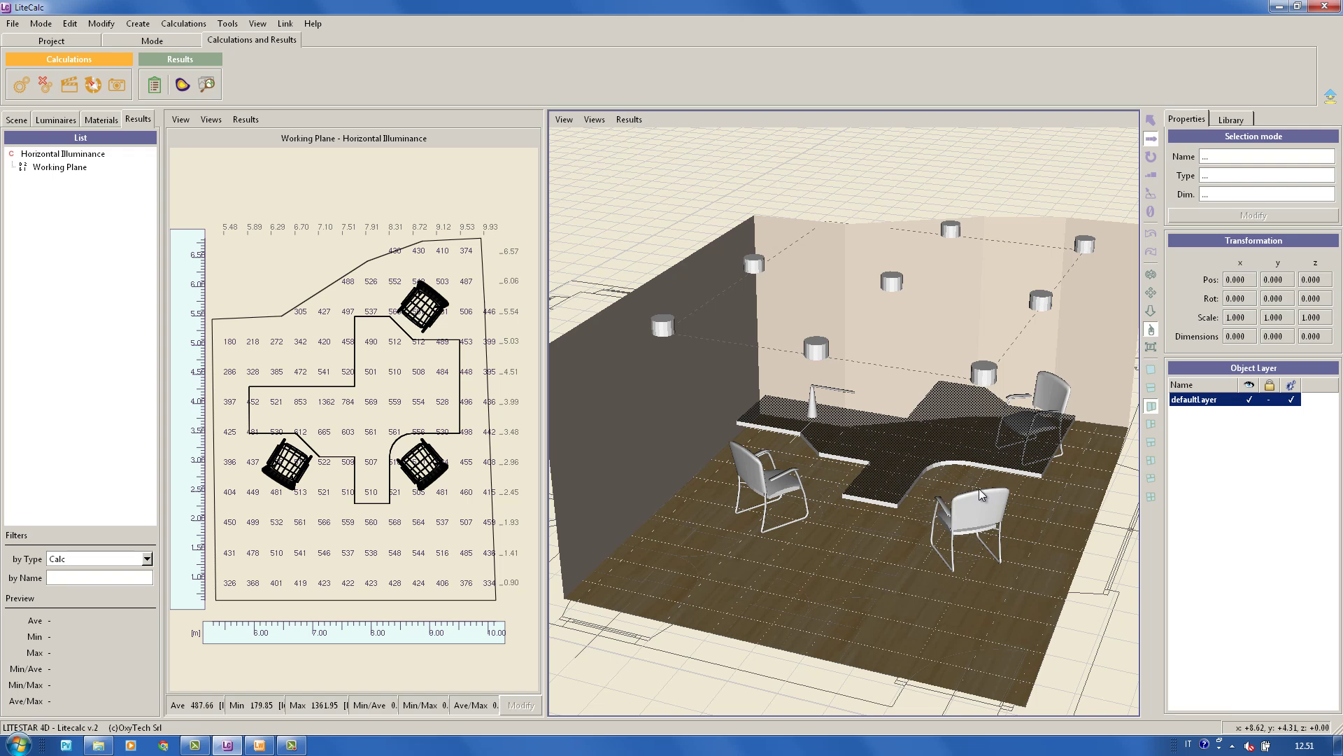
scroll(944, 469, up, 2)
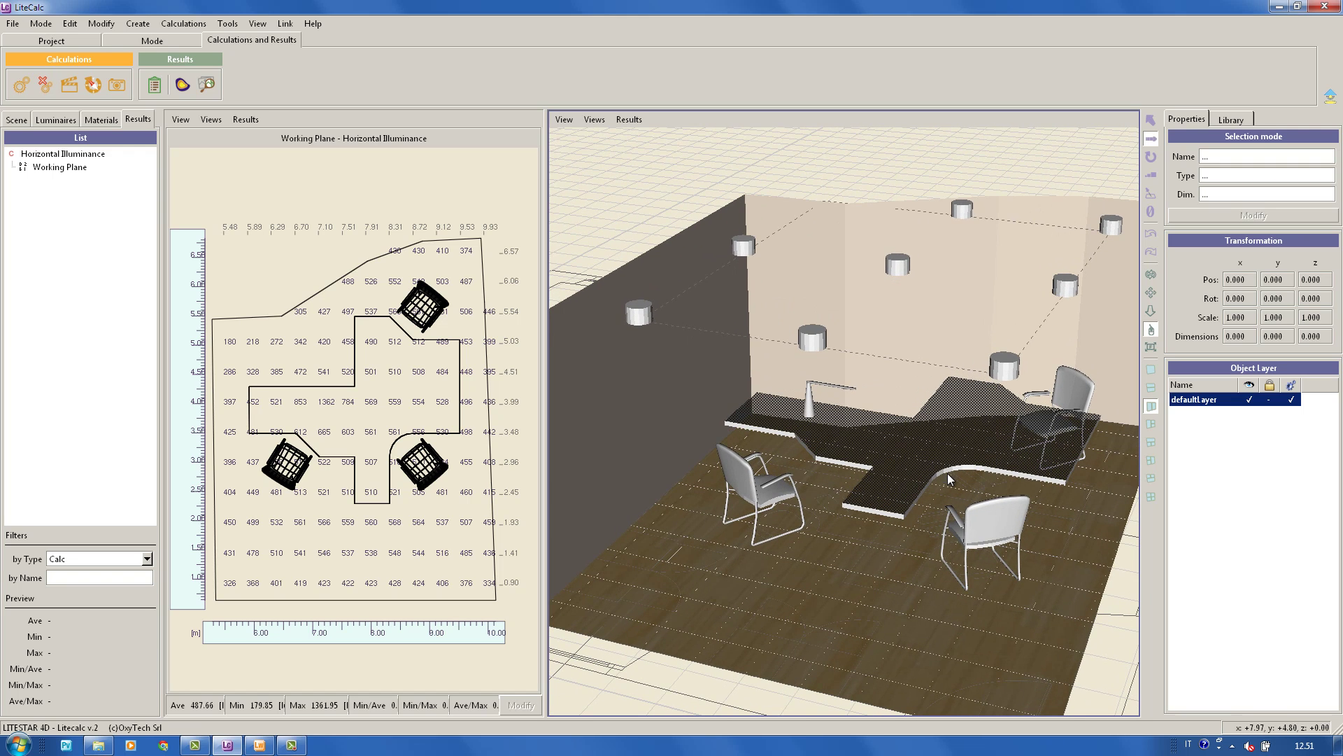
drag(985, 591, 698, 546)
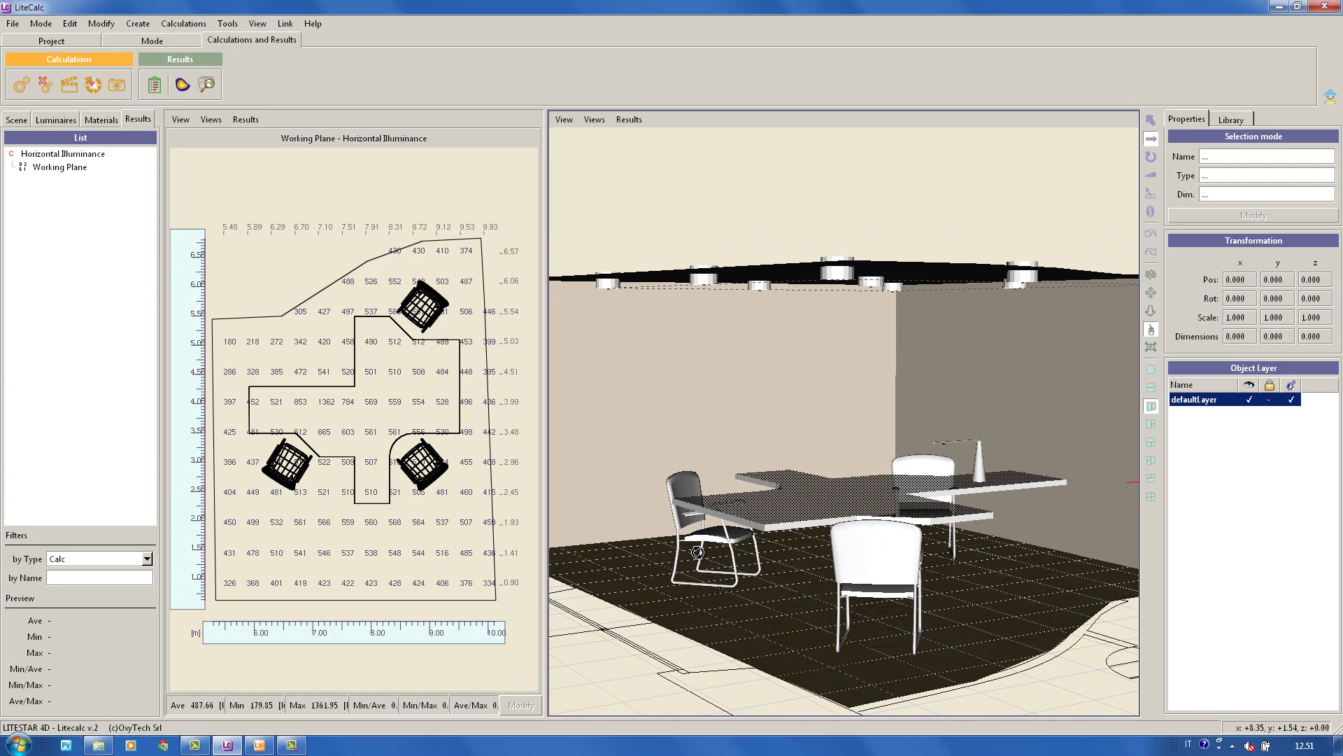
drag(760, 583, 759, 563)
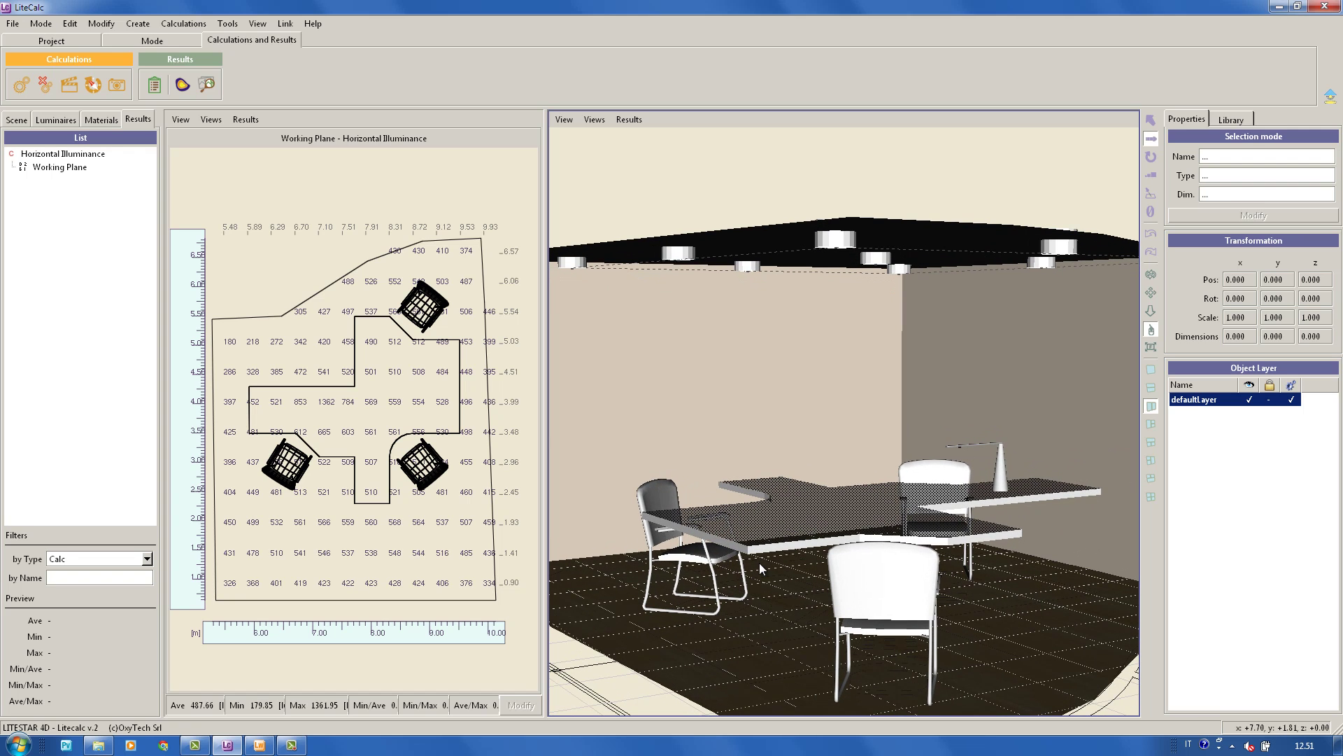
Step: Set the tone-mapping maximum to 400
click(207, 86)
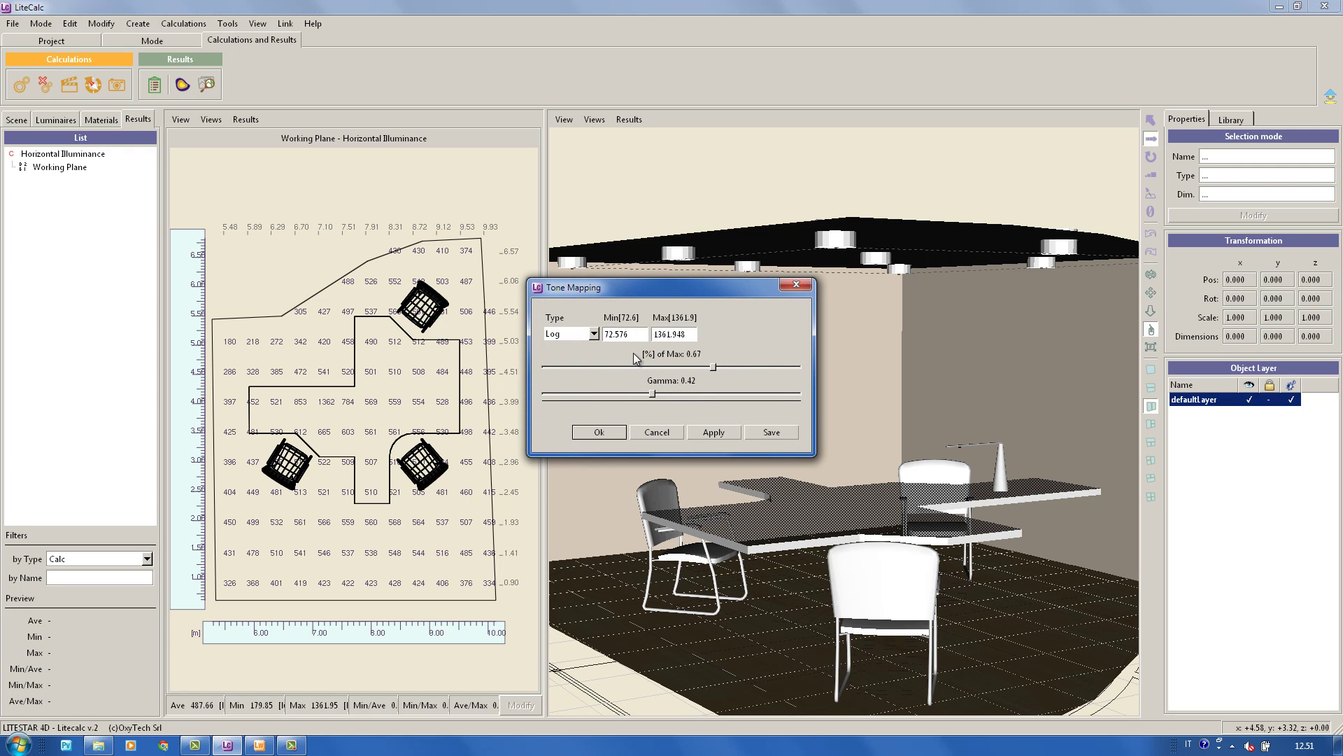
click(626, 333)
key(Tab)
text(400)
click(599, 431)
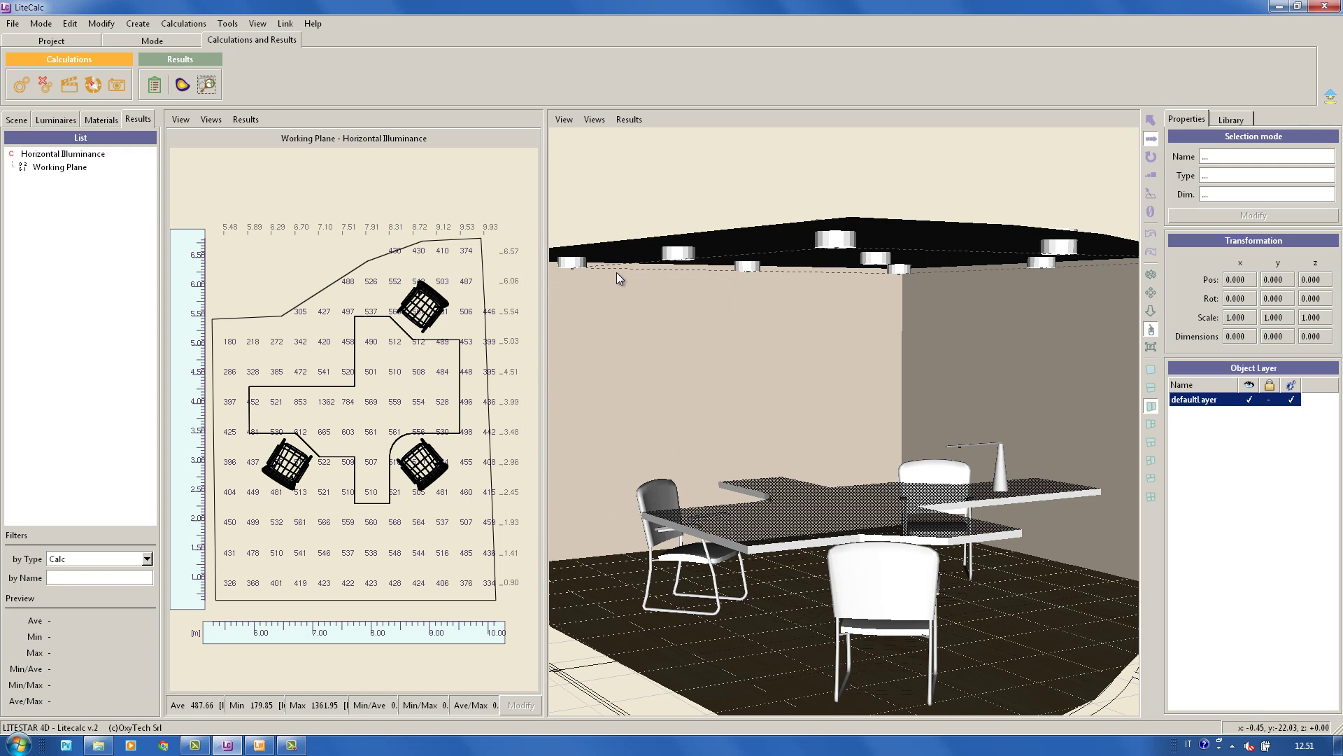
Step: Show the textured lighting result in 3D and render a 640 × 480 image of the office
click(565, 121)
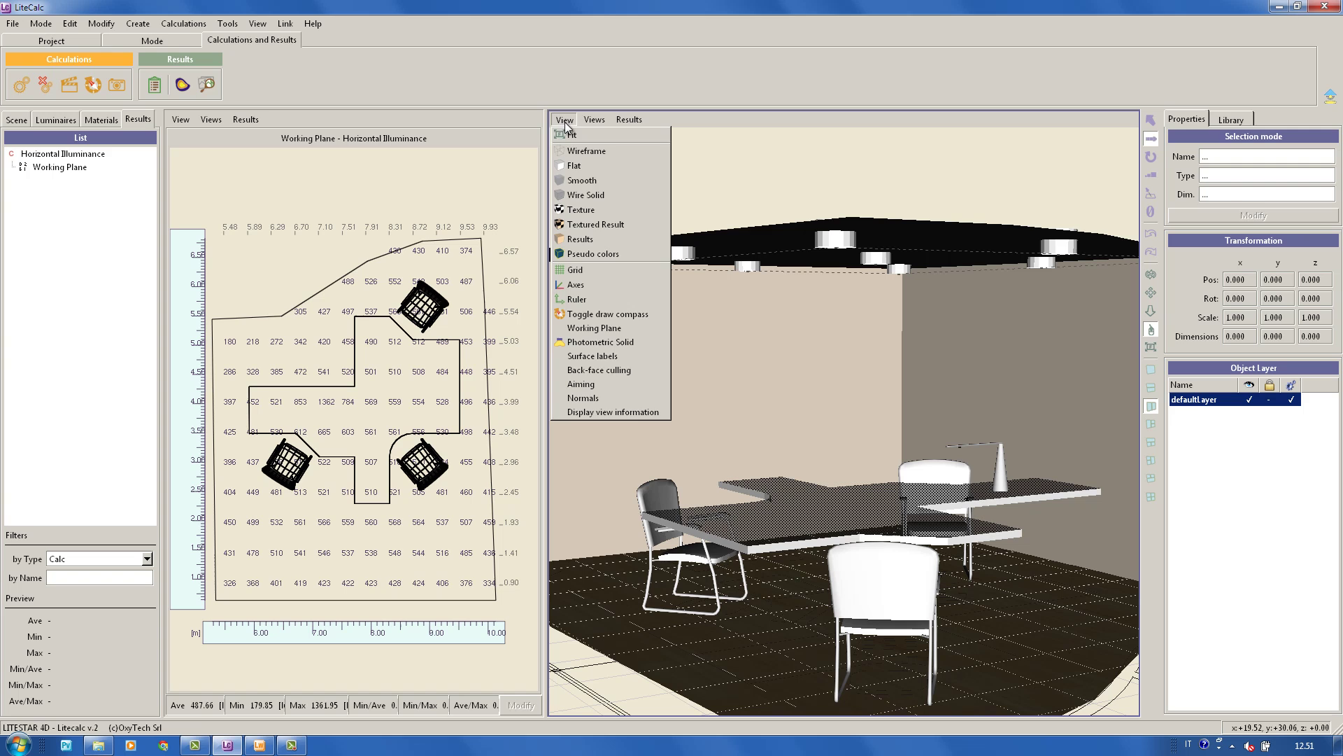
click(617, 228)
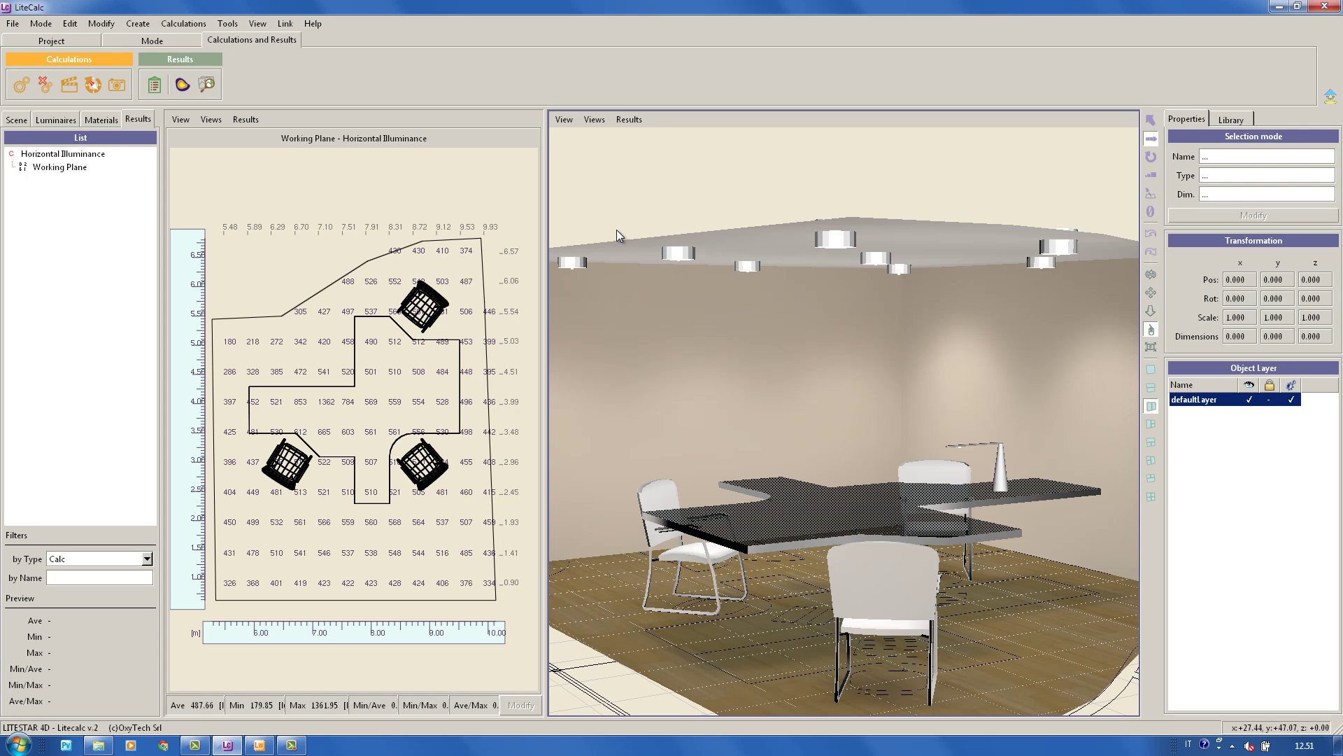
click(70, 86)
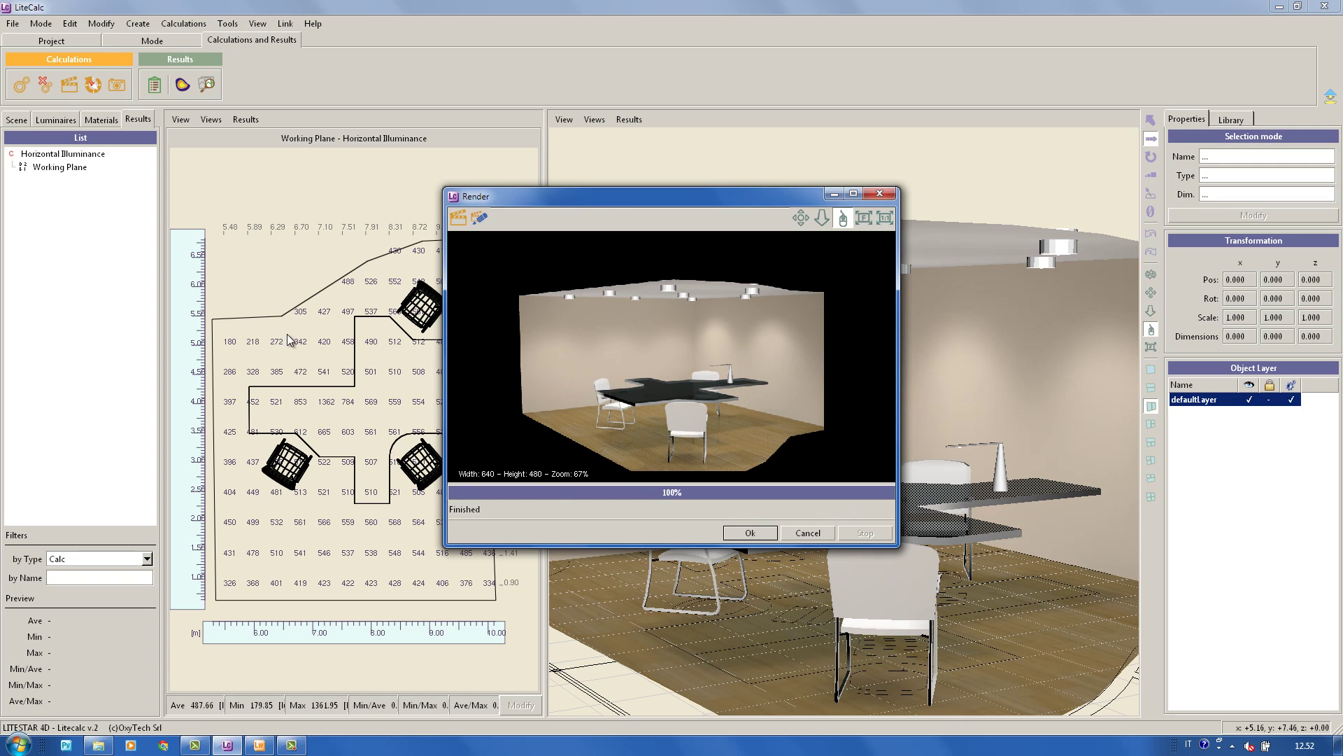
click(754, 533)
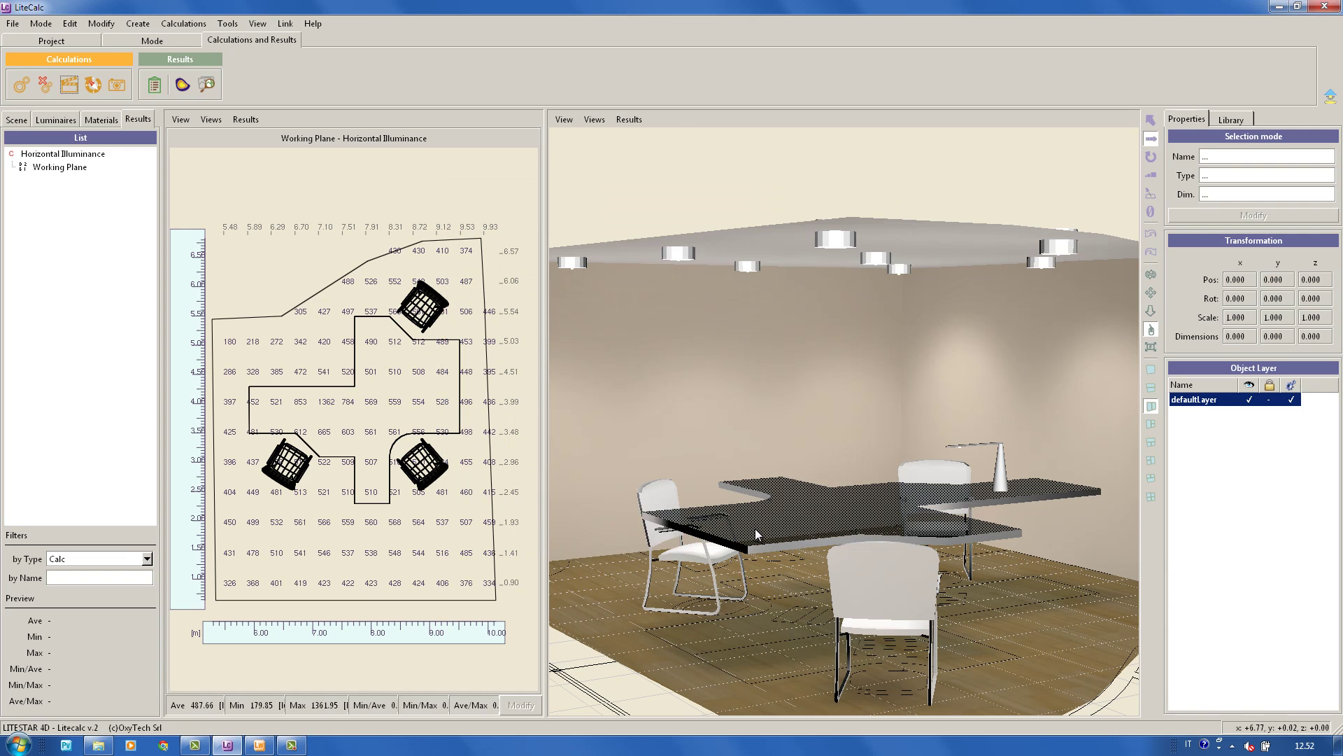
Step: Switch the 3D view to pseudo-colours with a 72.58–1361.95 lux illuminance legend
click(182, 85)
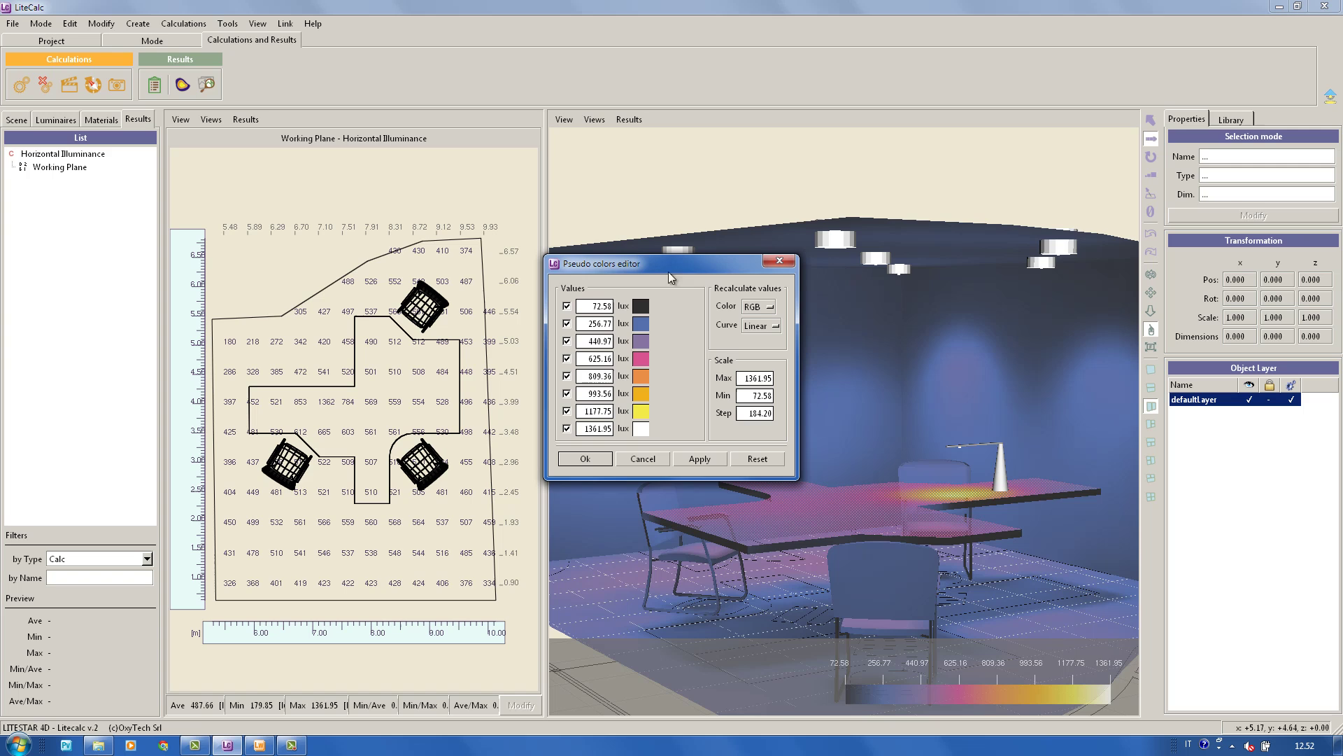
click(575, 460)
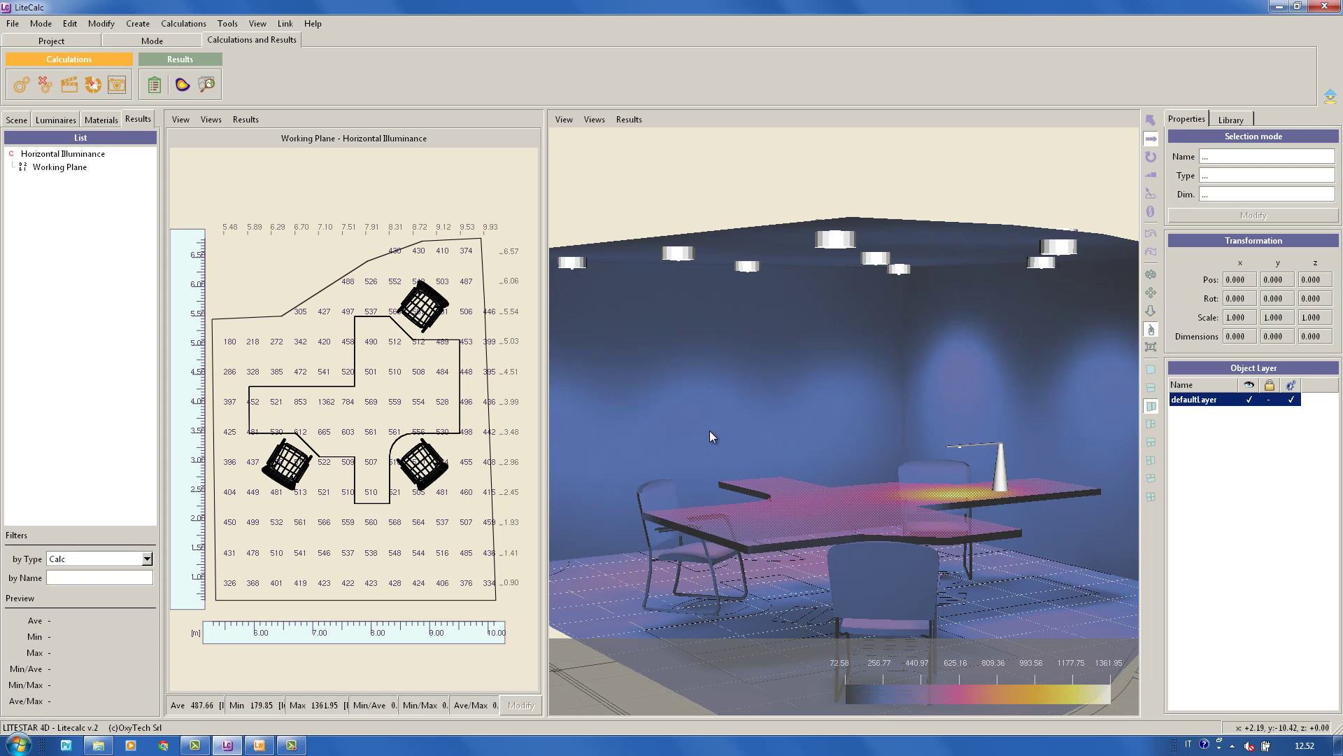
click(12, 24)
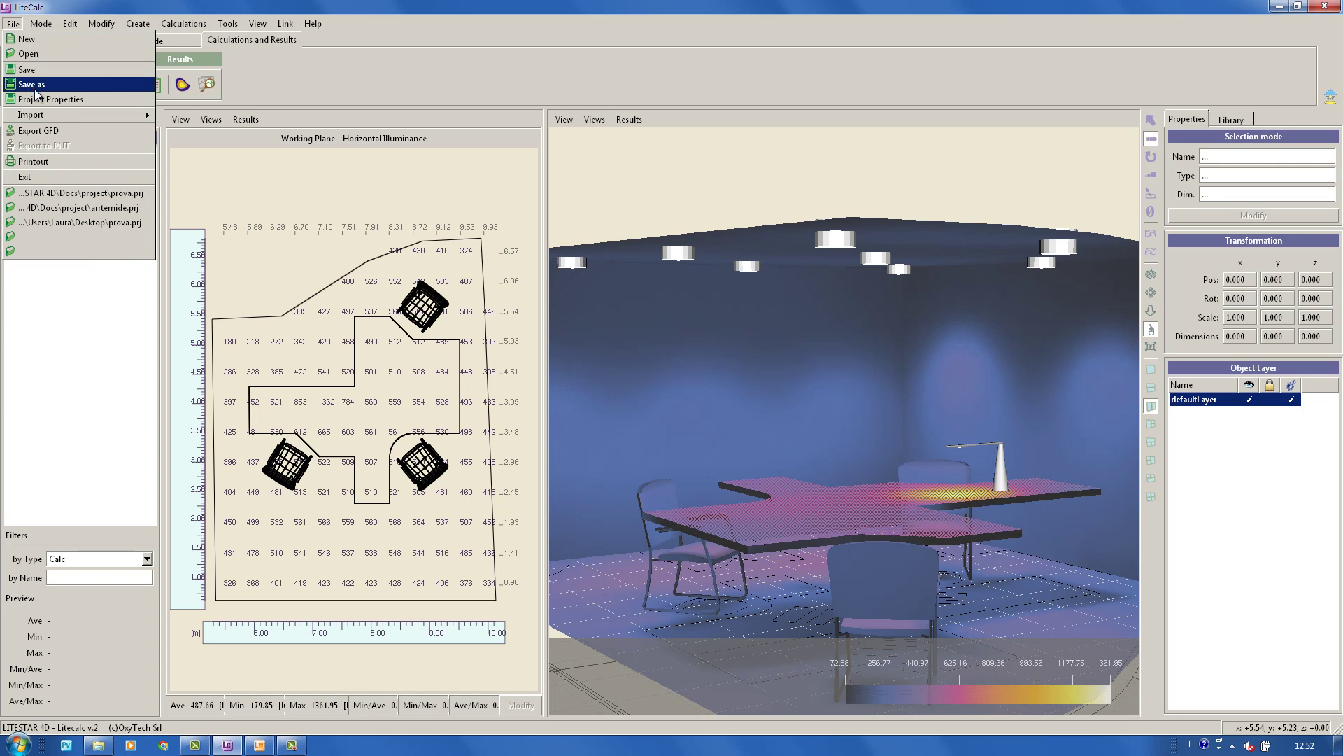
Step: Preview the printout via PrintManager and page through to the Rendering page and contents index
click(60, 162)
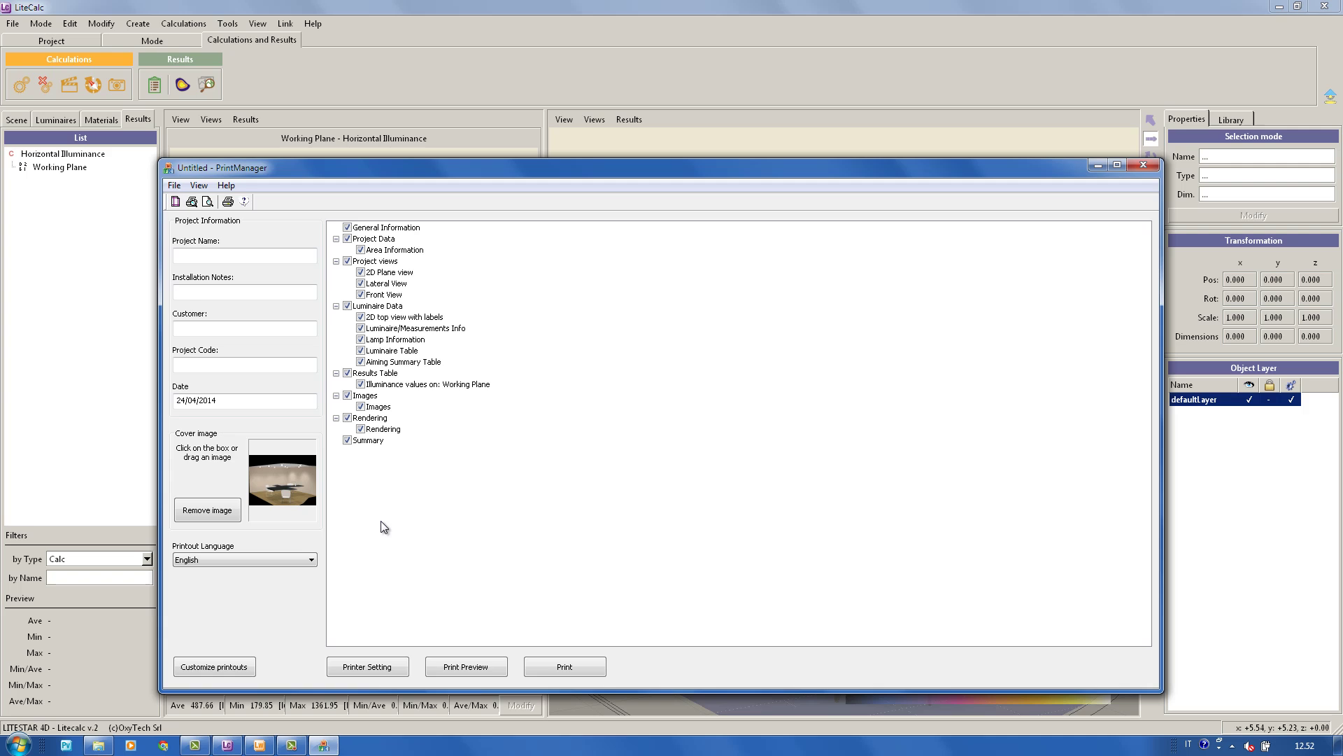
click(470, 666)
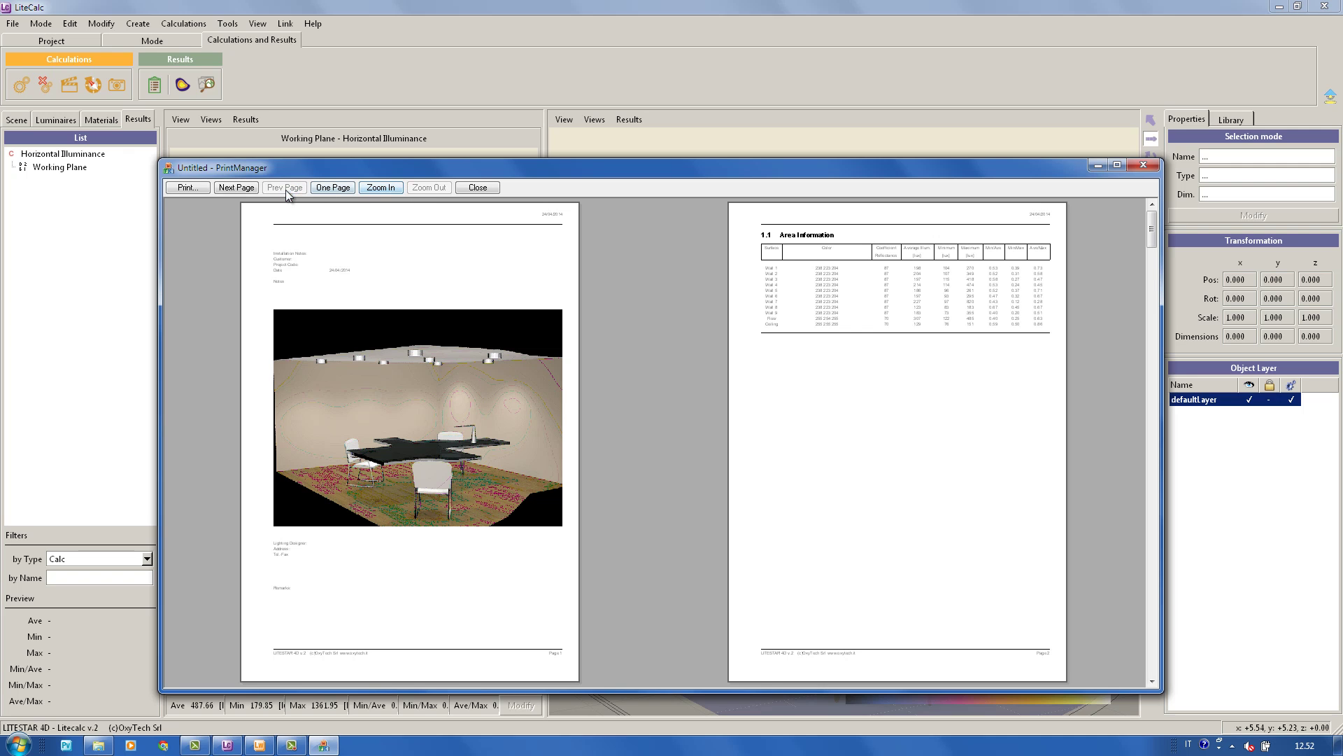
click(237, 188)
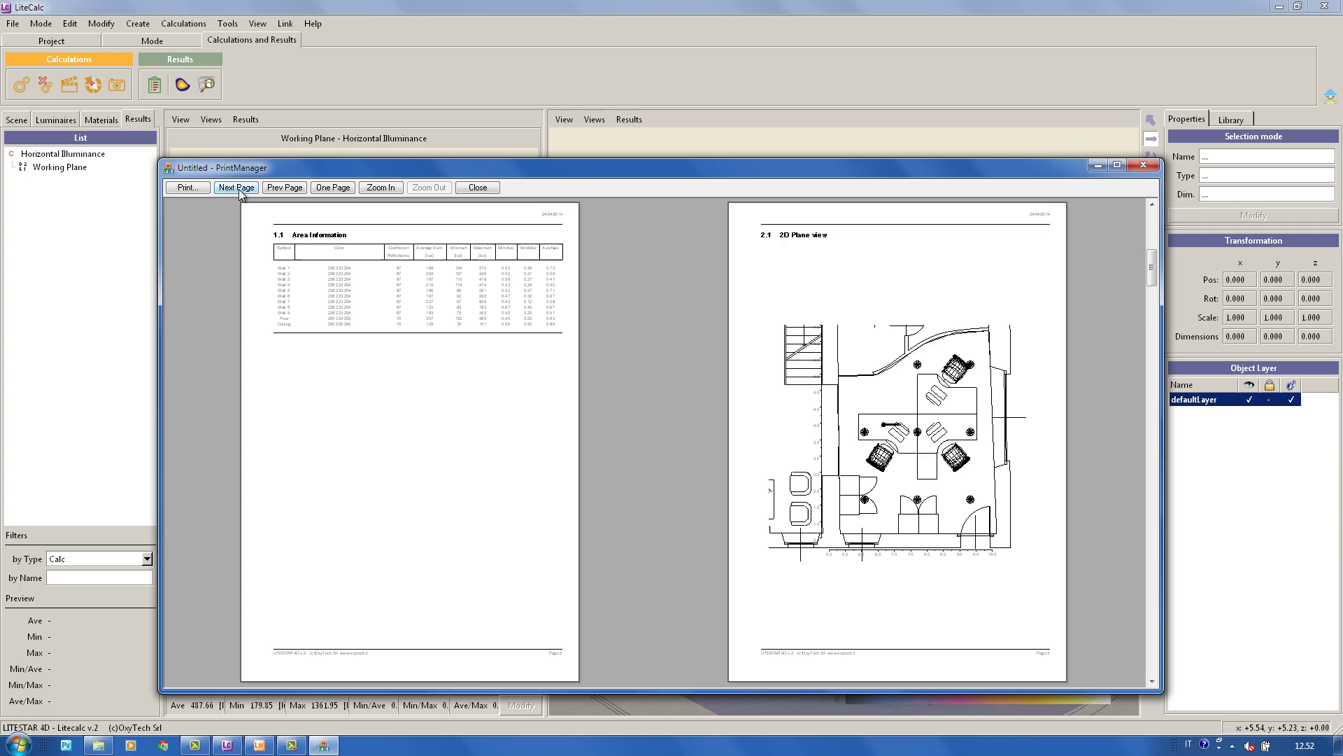
click(238, 188)
click(239, 189)
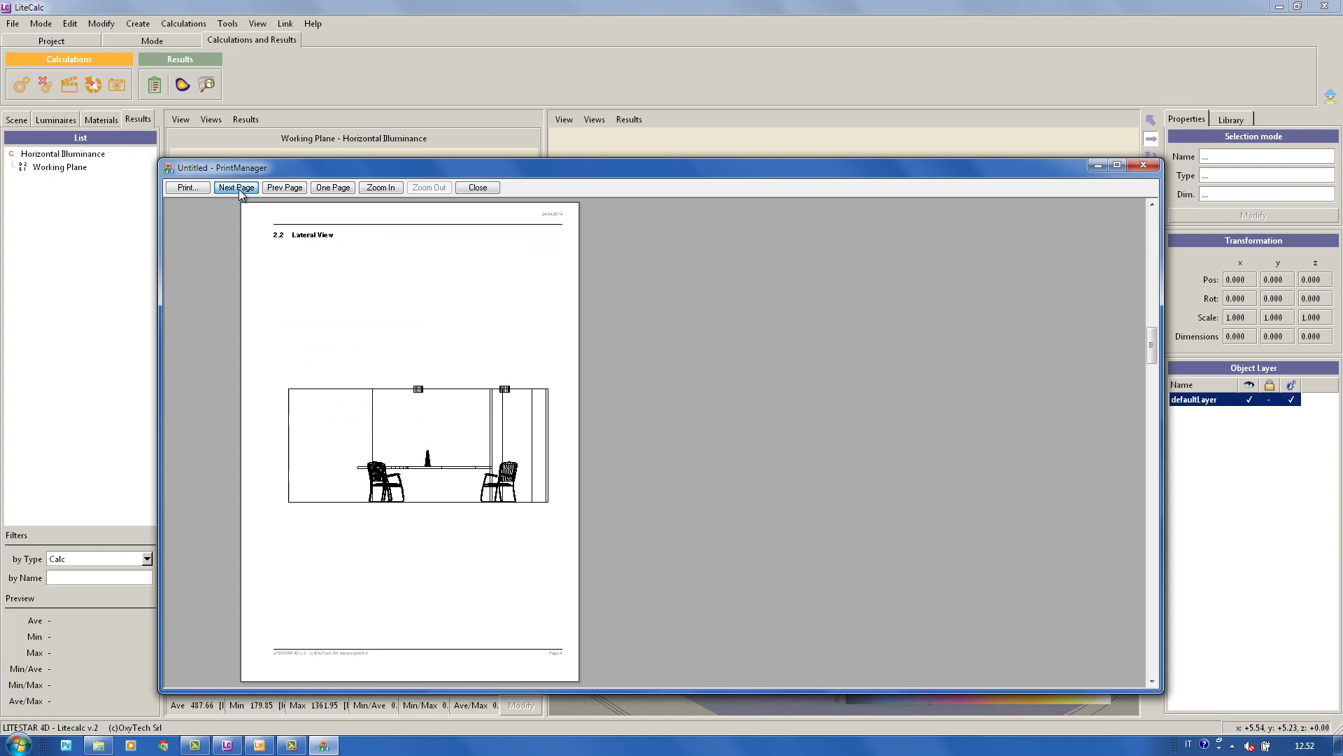
click(241, 189)
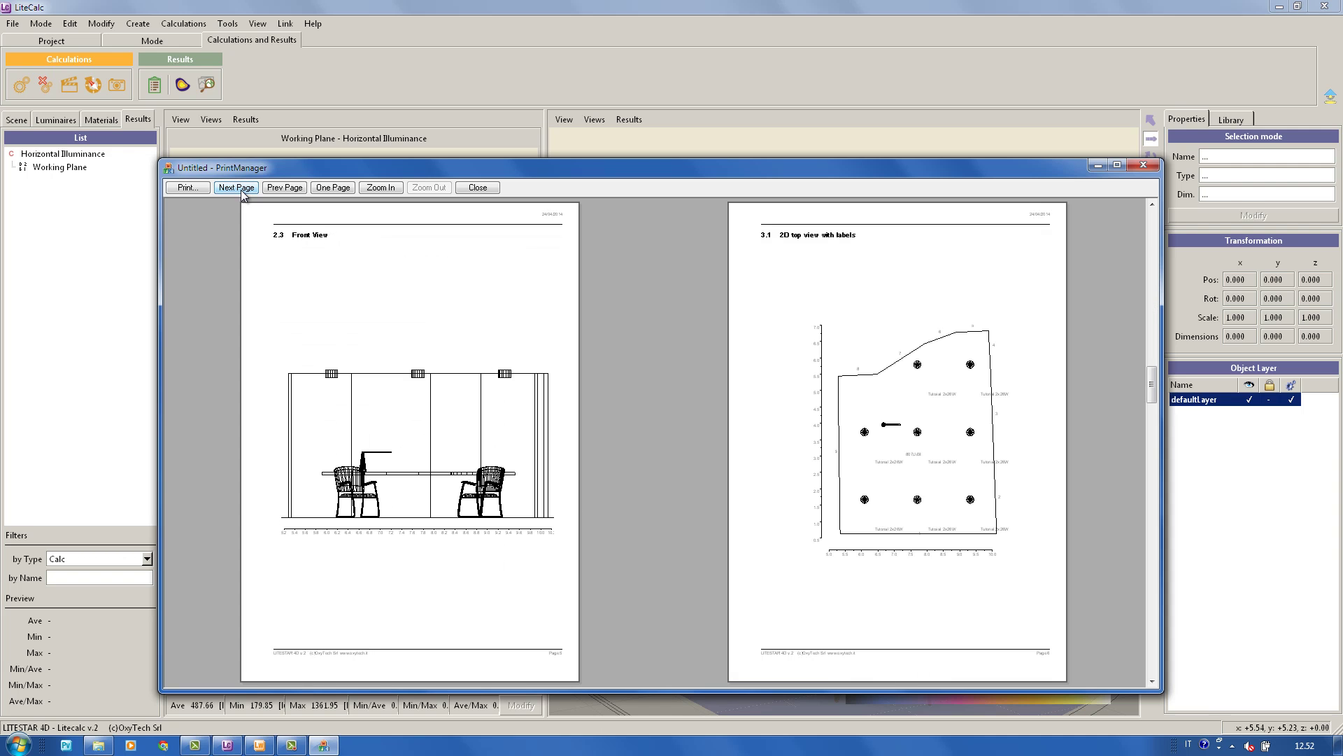
click(240, 188)
click(241, 189)
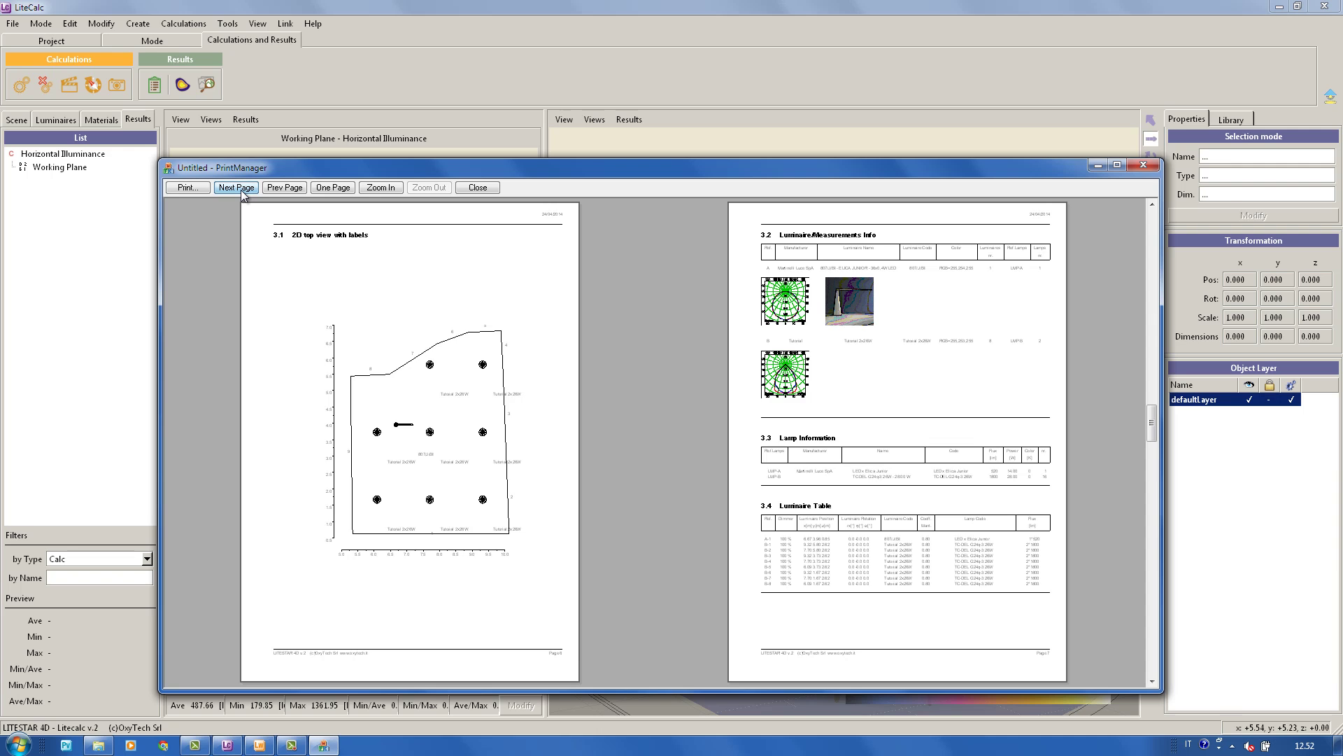
click(240, 189)
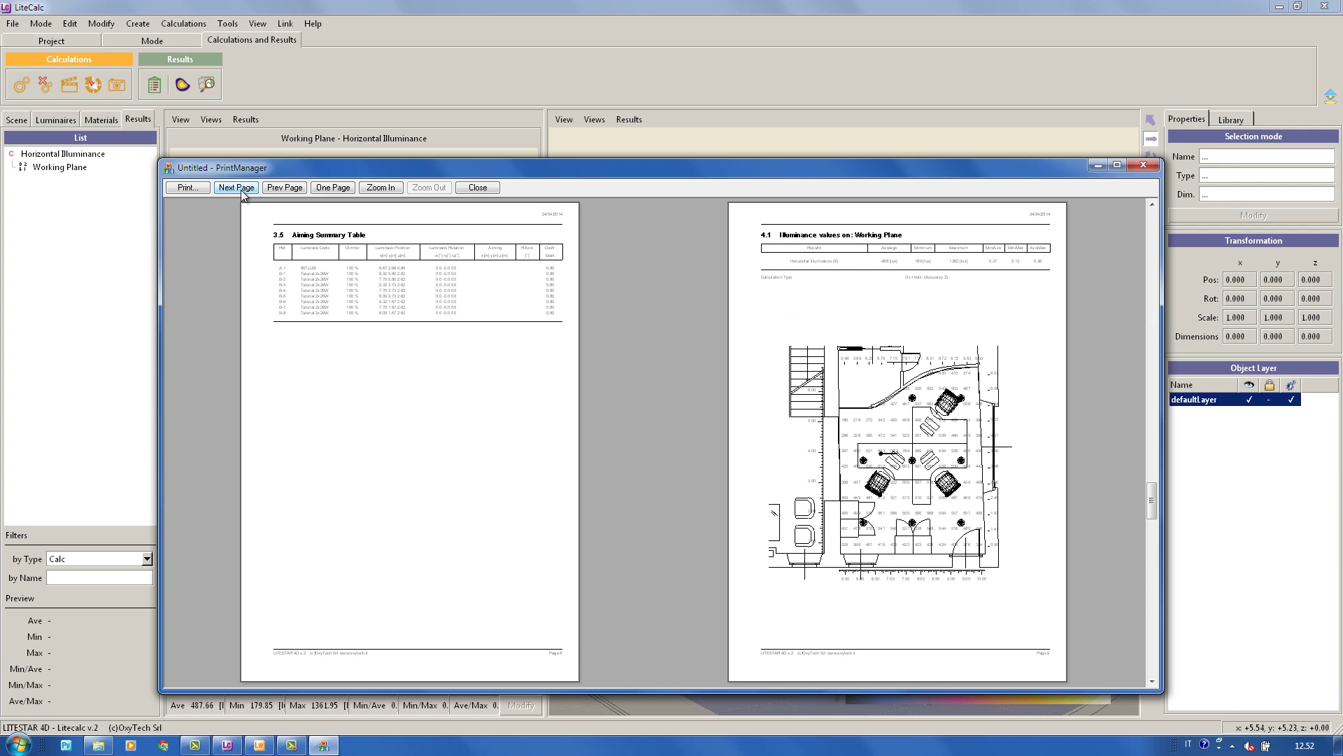
click(240, 189)
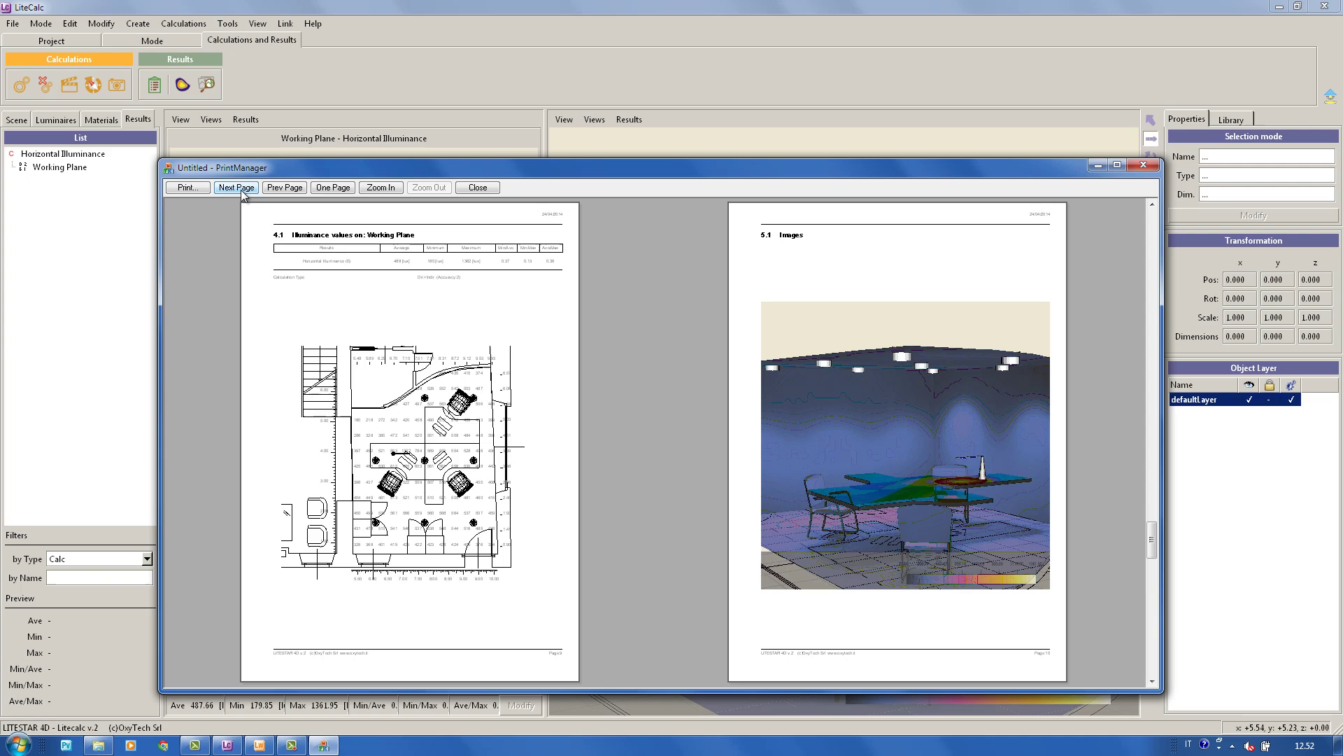
click(240, 189)
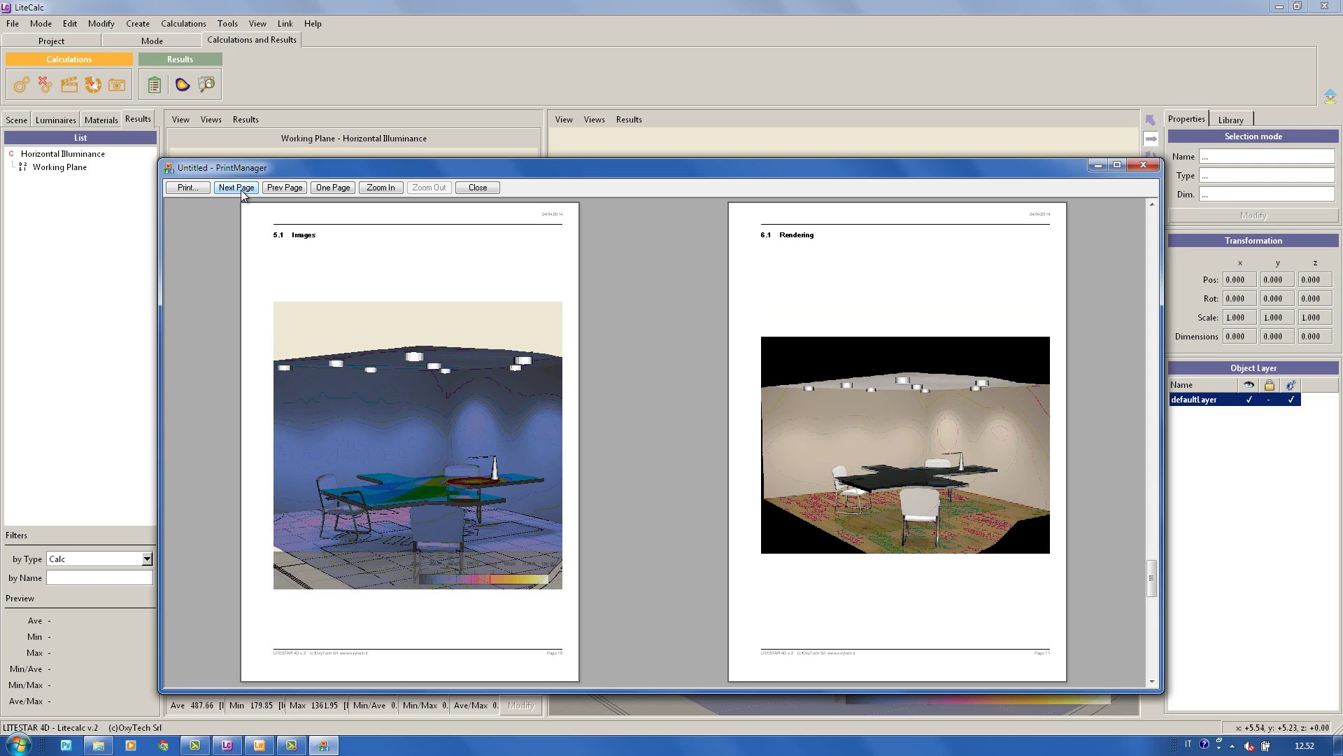
click(240, 189)
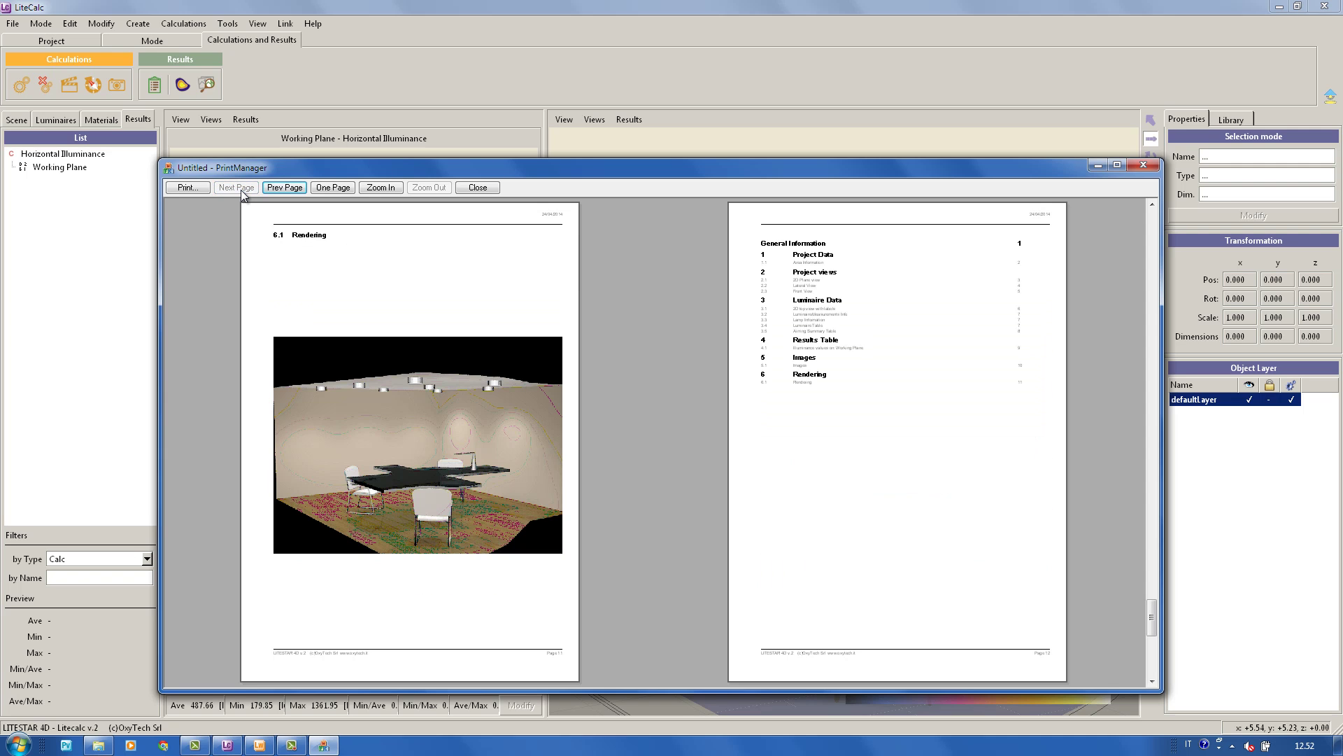